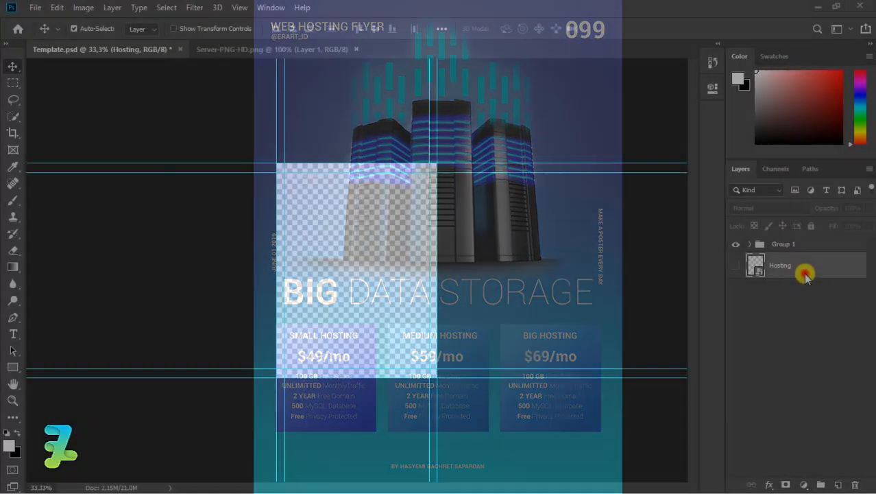
# Add a gradient fill layer above the Hosting layer, starting from the Violet, Orange preset
pyautogui.click(803, 271)
pyautogui.click(804, 484)
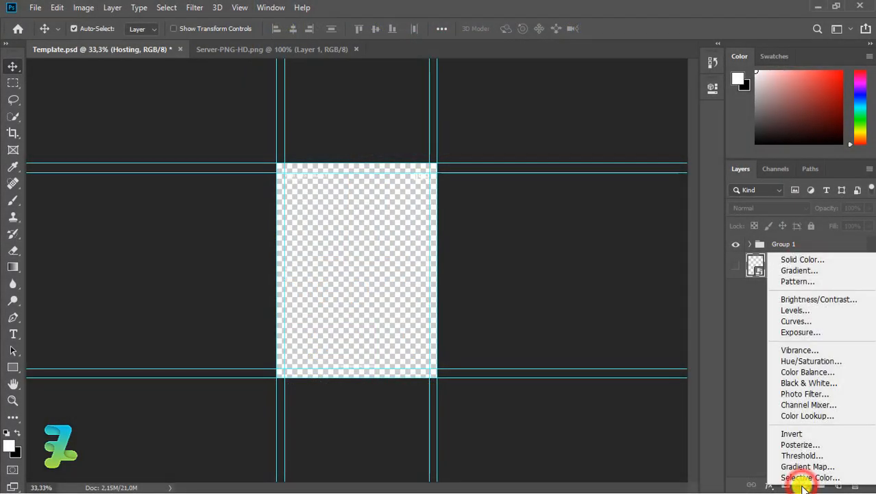
pyautogui.click(794, 271)
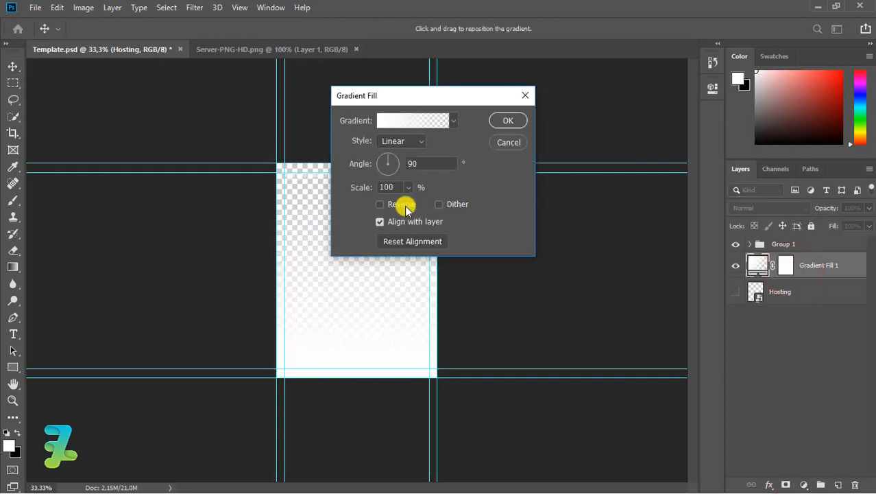
pyautogui.click(402, 122)
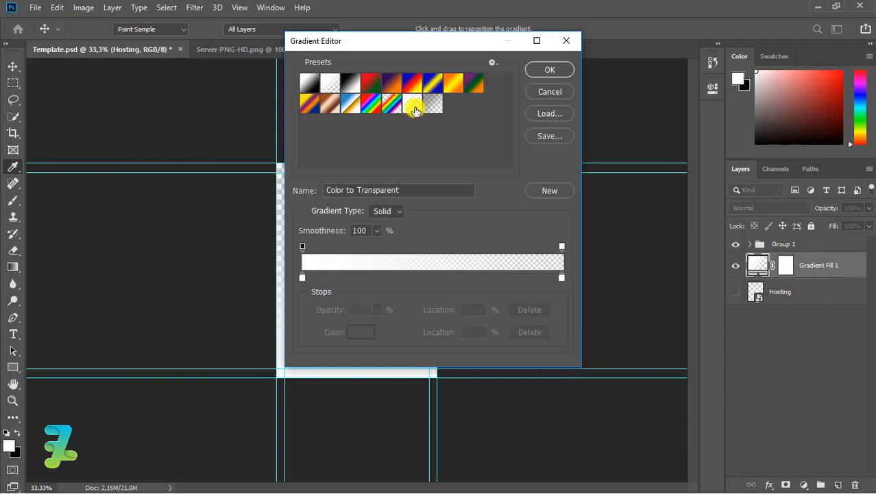
pyautogui.click(392, 83)
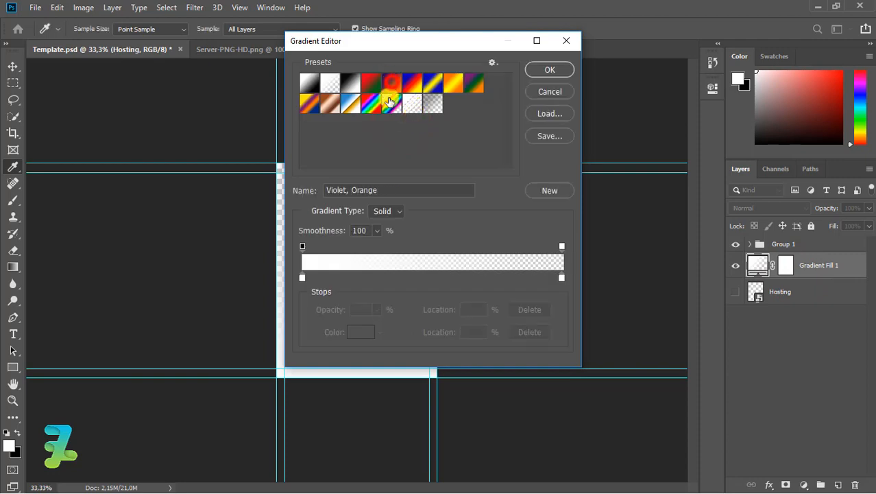
# Recolour the gradient's violet starting stop to a fully saturated bright cyan
pyautogui.click(301, 278)
pyautogui.doubleClick(301, 278)
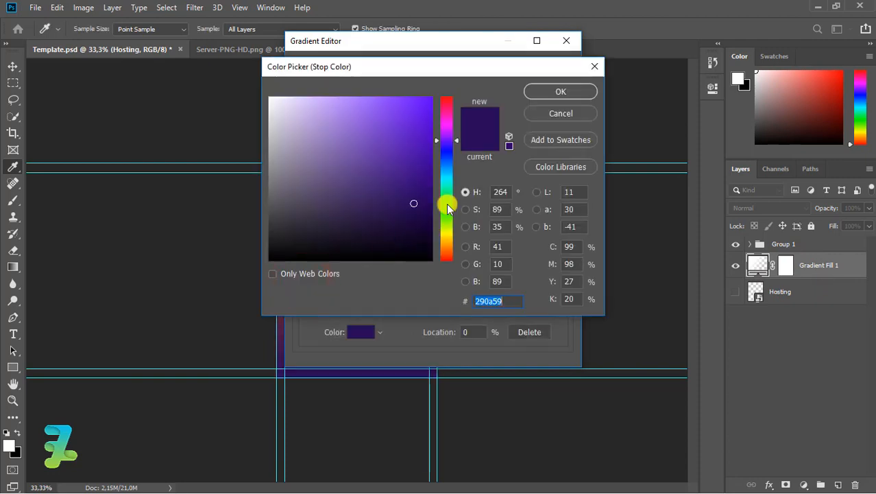
pyautogui.click(444, 180)
pyautogui.moveTo(411, 178); pyautogui.dragTo(441, 61)
pyautogui.click(541, 91)
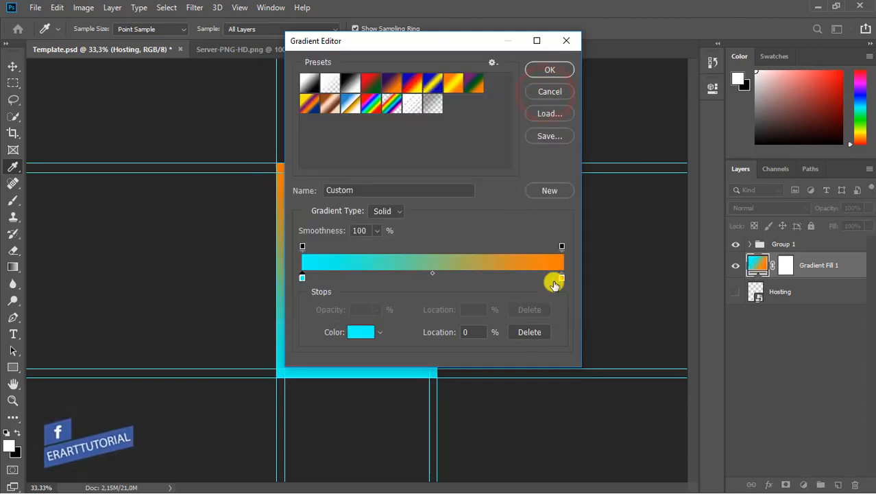
# Recolour the gradient's orange end stop to the muted dark blue 353798
pyautogui.doubleClick(563, 280)
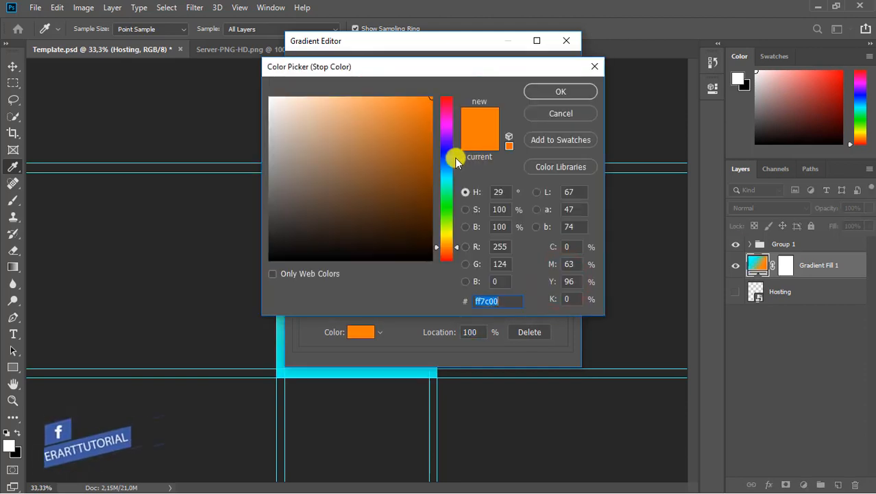
pyautogui.click(446, 152)
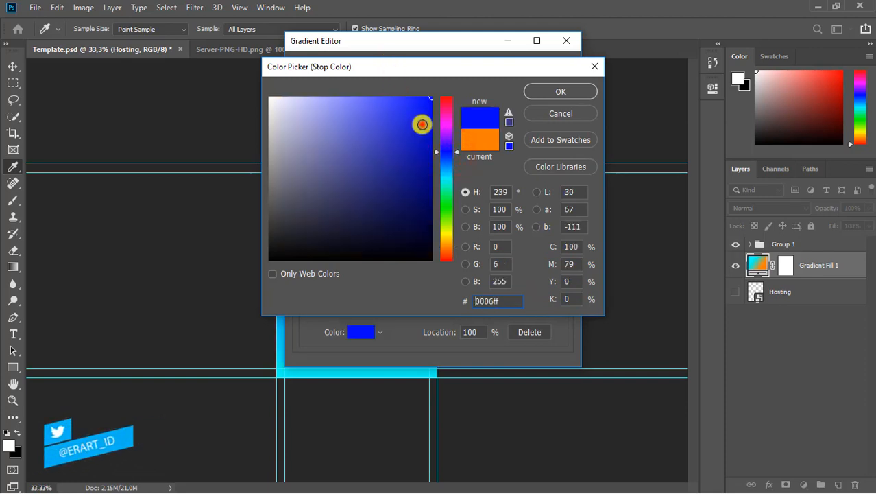
pyautogui.moveTo(419, 123); pyautogui.dragTo(376, 163)
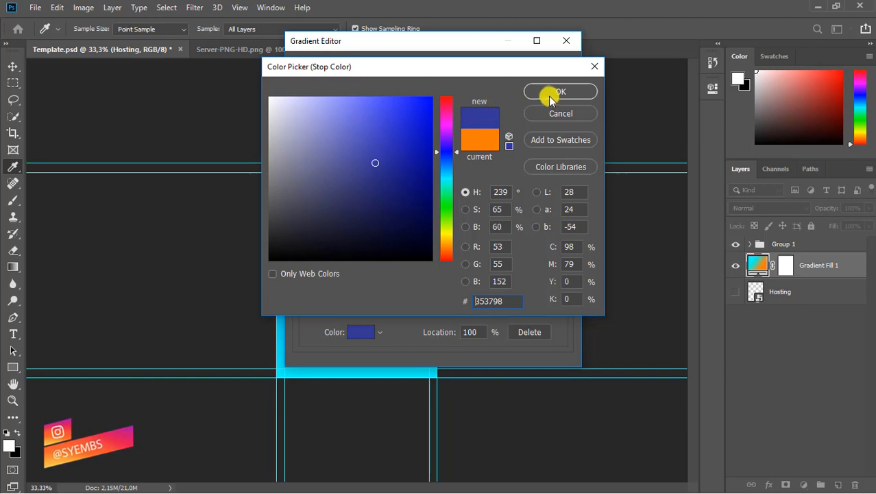
pyautogui.click(550, 92)
# Move the gradient's dark blue stop to location 69% and apply the gradient fill
pyautogui.moveTo(416, 39); pyautogui.dragTo(545, 37)
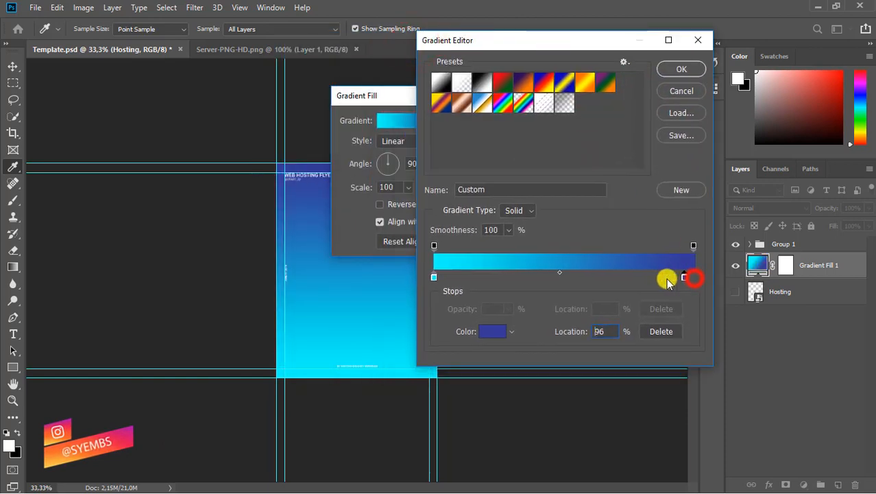
pyautogui.moveTo(666, 278); pyautogui.dragTo(614, 281)
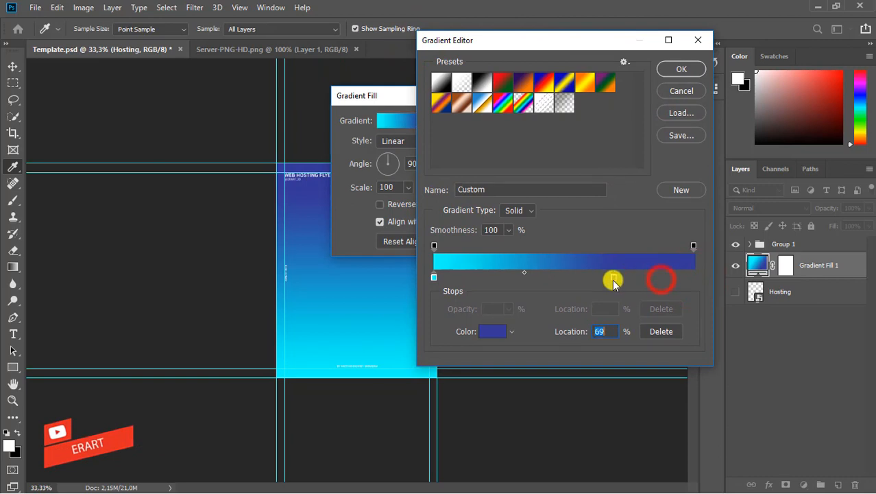
pyautogui.click(672, 69)
pyautogui.click(515, 119)
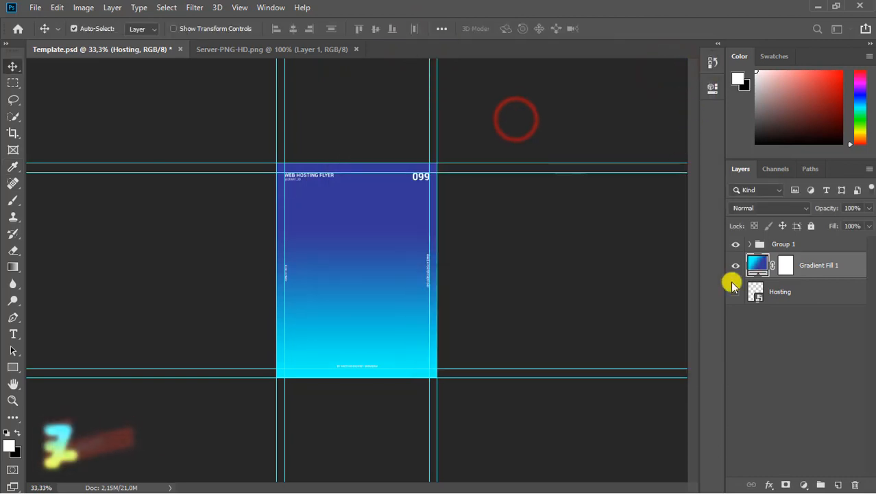
# Place the gradient fill layer beneath the Hosting layer and make the Hosting layer visible
pyautogui.moveTo(745, 265); pyautogui.dragTo(759, 298)
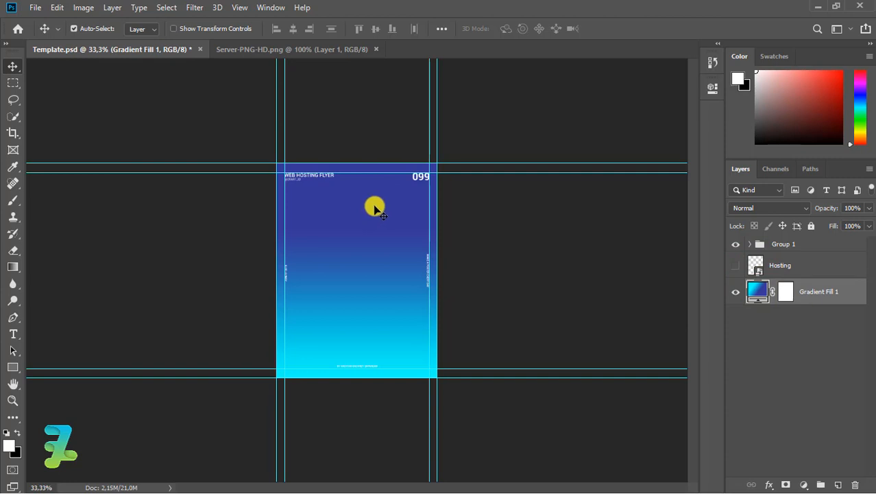
pyautogui.click(736, 266)
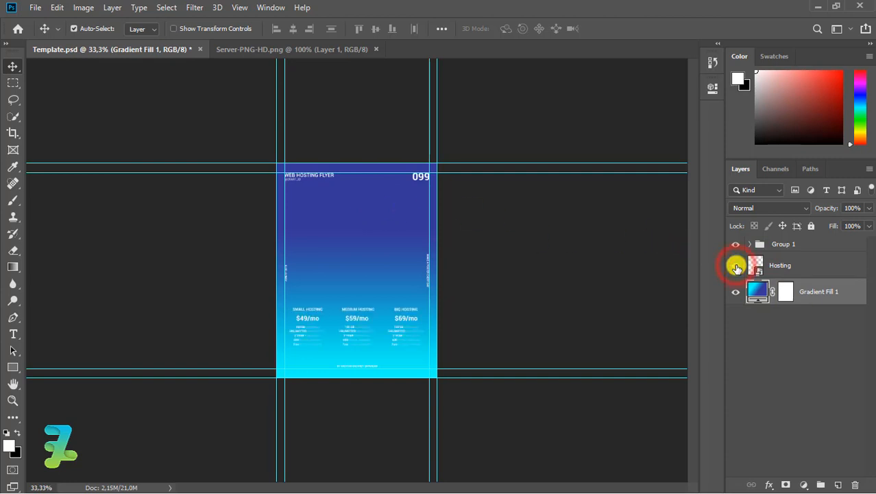
# On a new layer above the gradient fill, draw a rectangle about 205 × 219 px behind the Small Hosting text
pyautogui.click(11, 65)
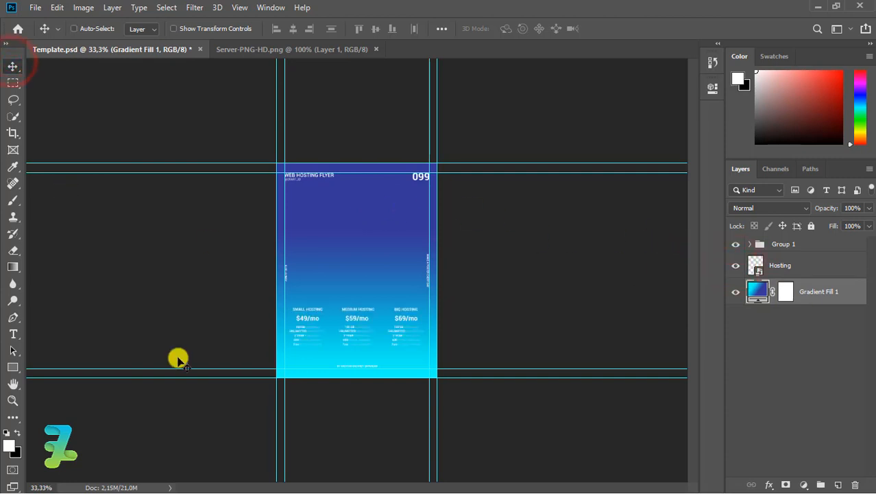
pyautogui.hotkey('ctrl', '+')
pyautogui.hotkey('ctrl', '+')
pyautogui.hotkey('ctrl', '+')
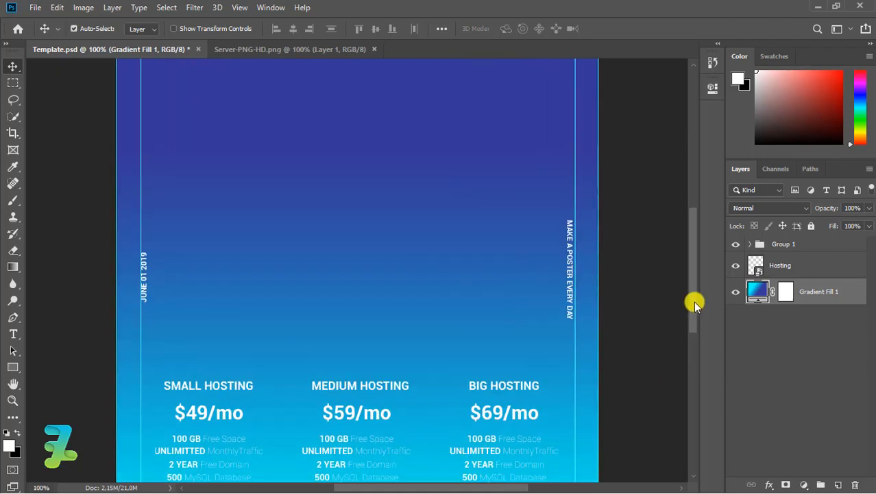
pyautogui.moveTo(695, 303); pyautogui.dragTo(695, 373)
pyautogui.moveTo(694, 336); pyautogui.dragTo(694, 317)
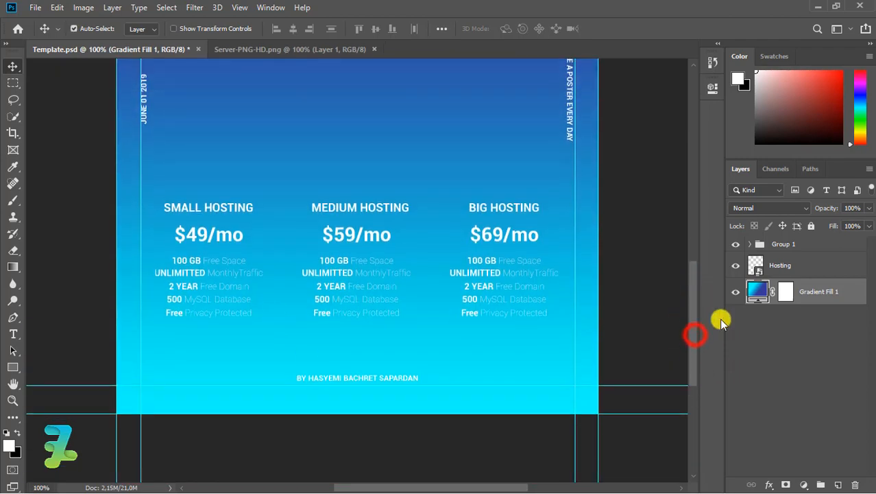
pyautogui.click(837, 484)
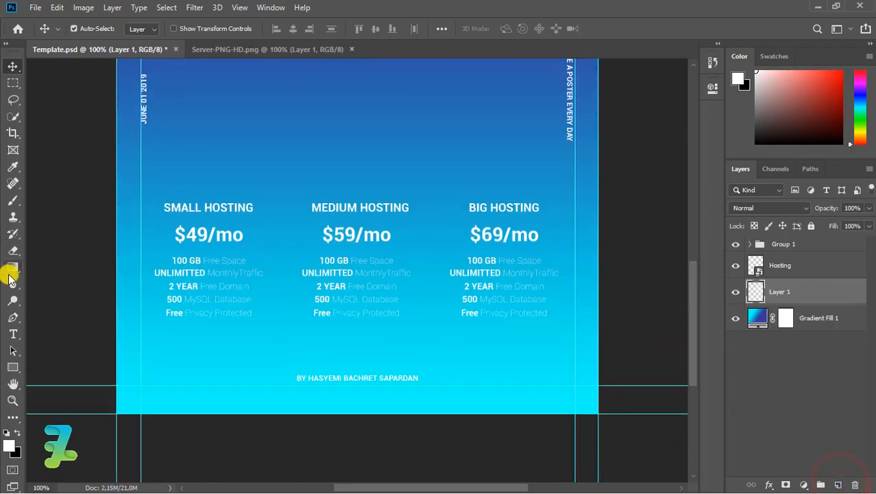
pyautogui.click(13, 365)
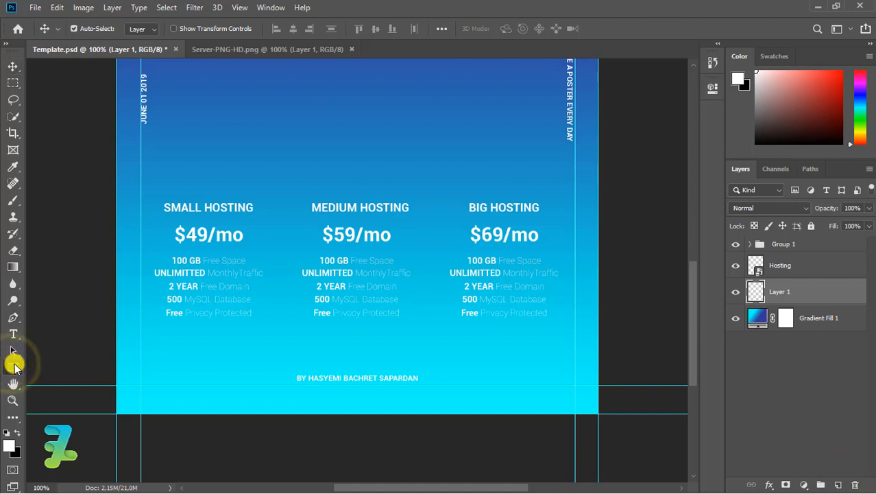
pyautogui.click(35, 365)
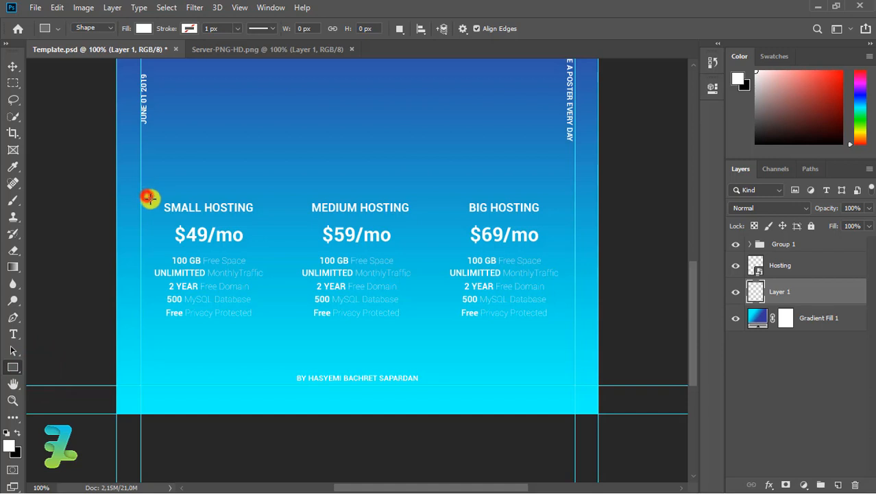
pyautogui.moveTo(147, 197); pyautogui.dragTo(277, 336)
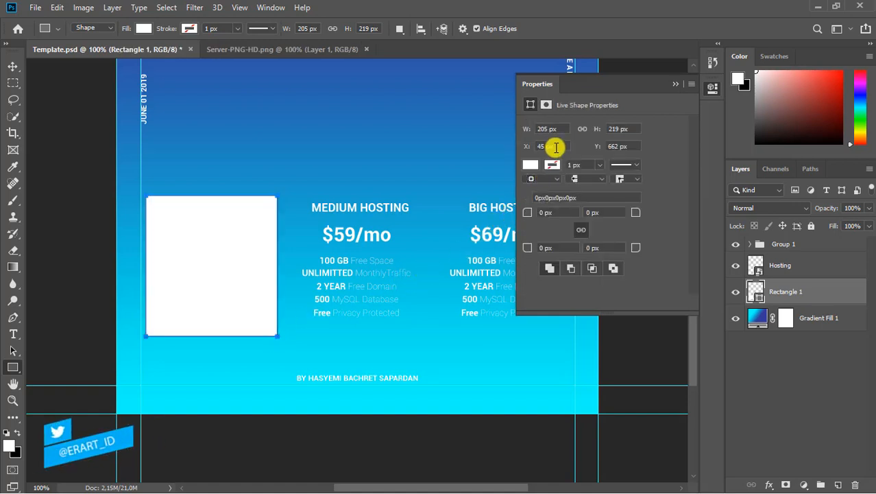
# Change the Small Hosting rectangle's fill to a linear gradient using the red-to-green preset
pyautogui.click(530, 165)
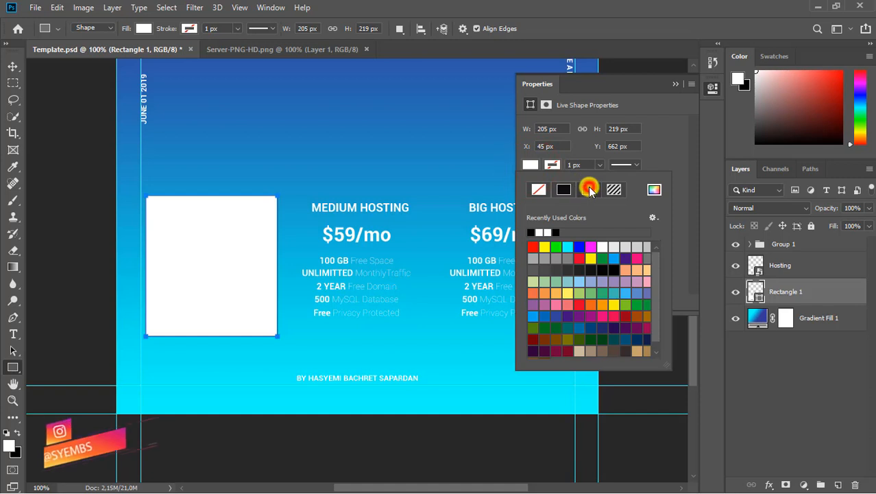
pyautogui.click(588, 186)
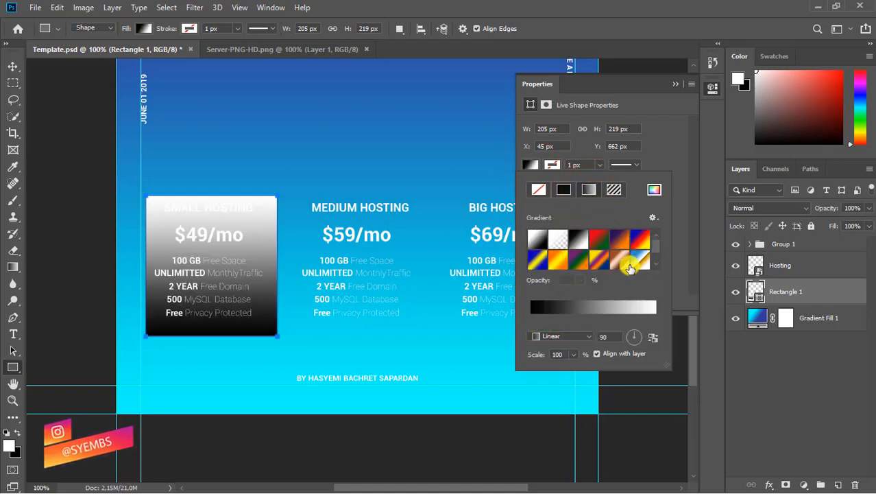
pyautogui.click(601, 244)
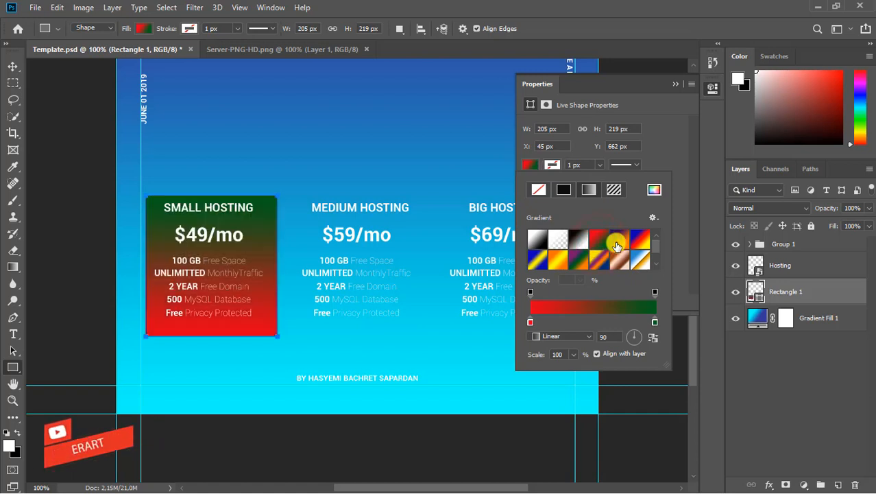
# Recolour the red stop of the rectangle's gradient to bright blue 3599ff
pyautogui.doubleClick(532, 322)
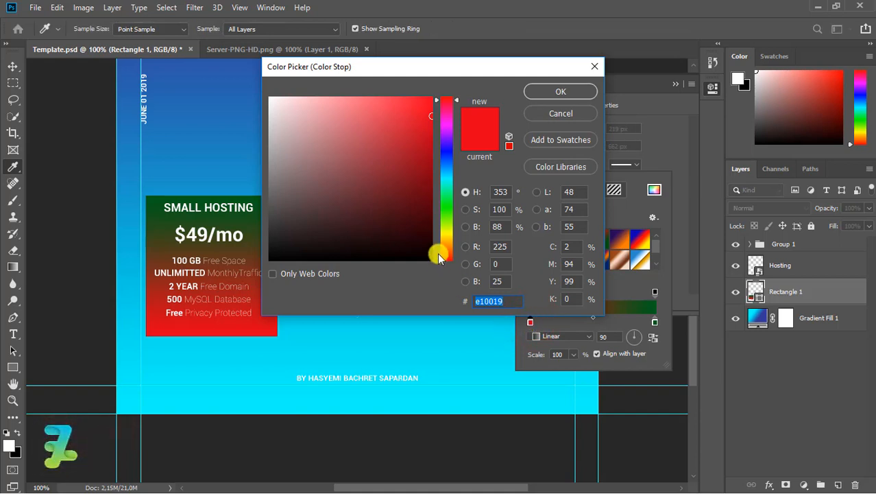
pyautogui.click(444, 154)
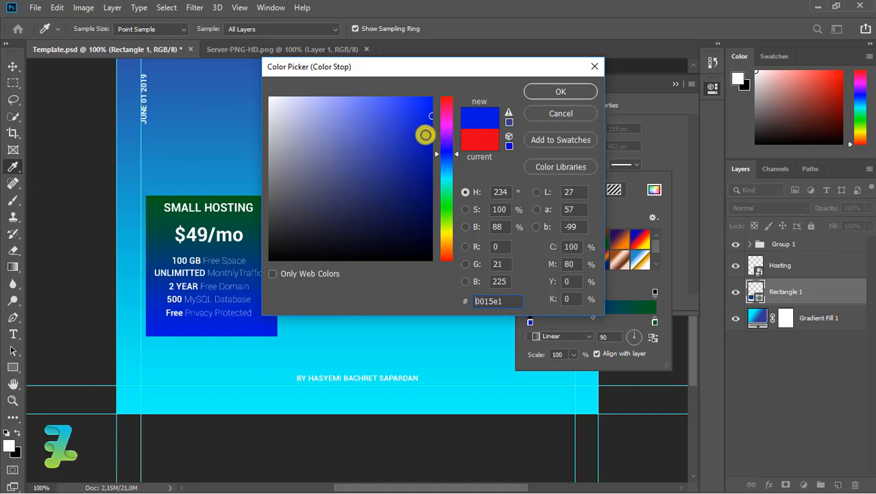
pyautogui.moveTo(424, 135)
pyautogui.mouseDown()
pyautogui.moveTo(401, 98)
pyautogui.moveTo(372, 77)
pyautogui.mouseUp()
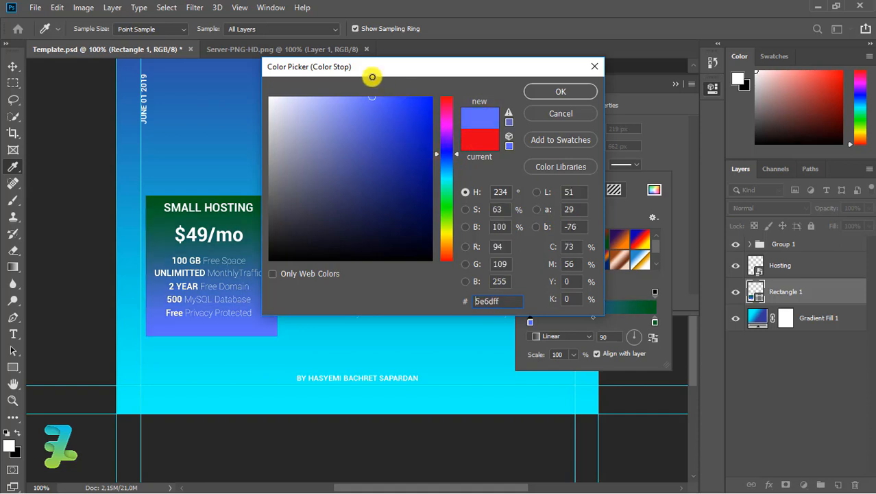
pyautogui.click(447, 175)
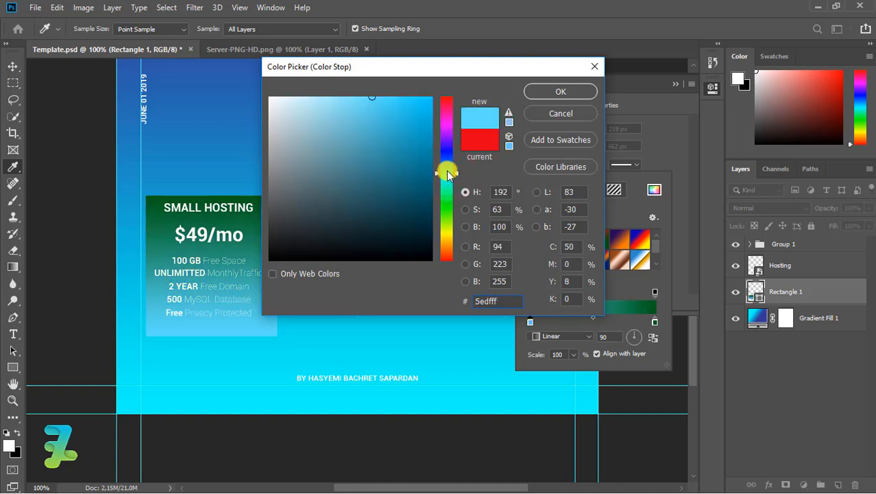
pyautogui.moveTo(447, 175); pyautogui.dragTo(447, 165)
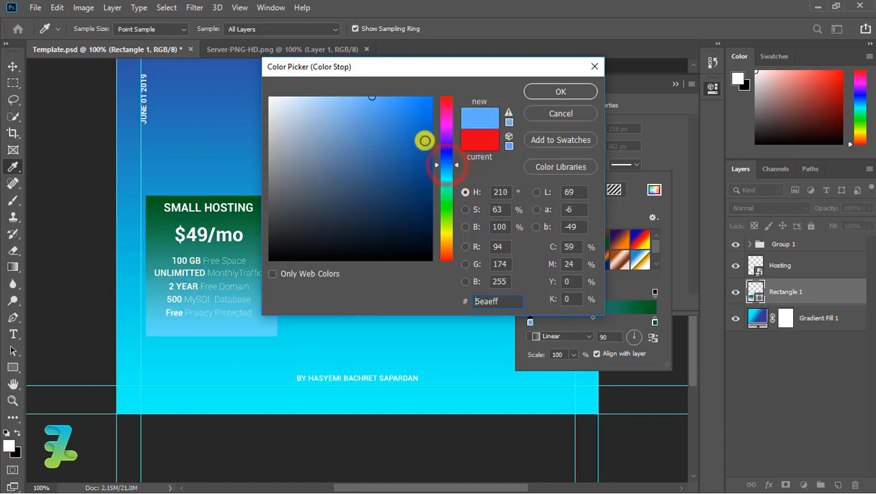
pyautogui.moveTo(423, 134); pyautogui.dragTo(407, 84)
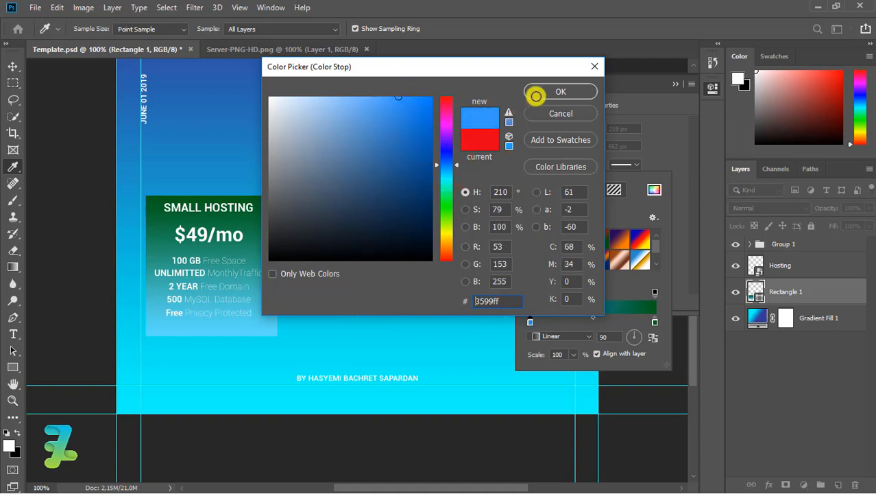
pyautogui.click(532, 91)
# Recolour the dark green stop of the Small Hosting rectangle's gradient to violet-blue 4242fd
pyautogui.click(655, 322)
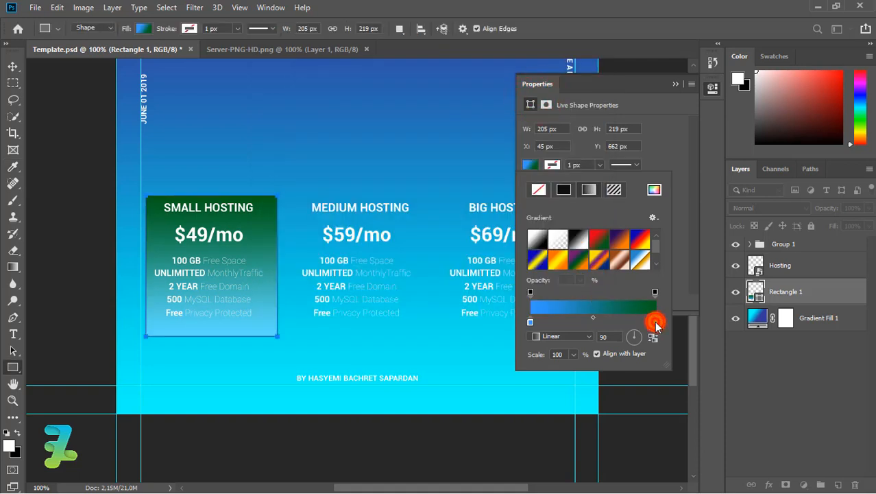
pyautogui.doubleClick(655, 321)
pyautogui.click(444, 151)
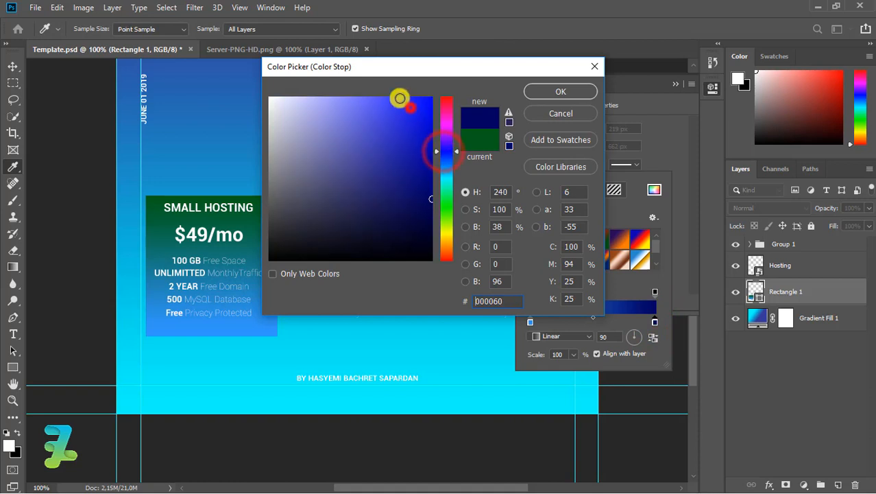
pyautogui.moveTo(410, 108); pyautogui.dragTo(379, 81)
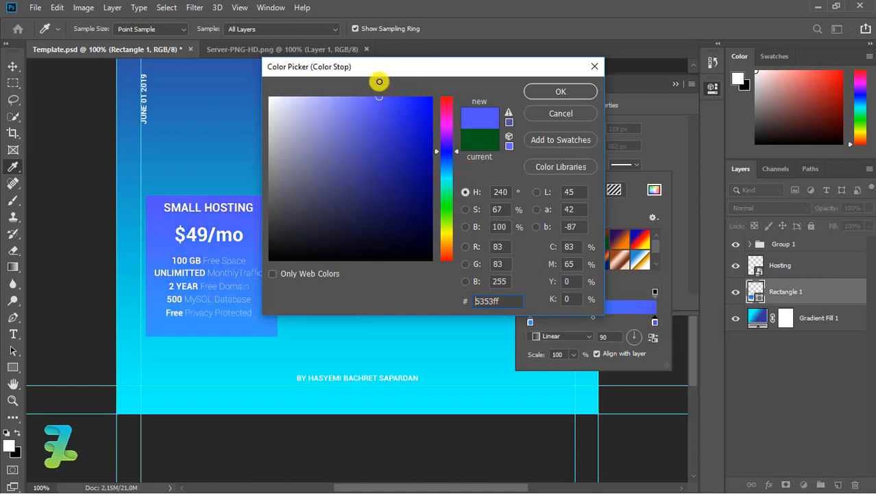
pyautogui.moveTo(397, 102); pyautogui.dragTo(354, 87)
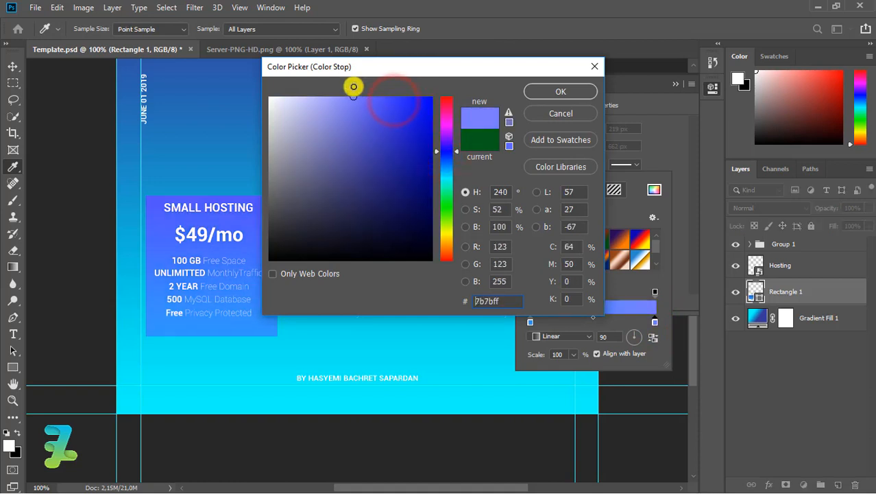
pyautogui.click(390, 99)
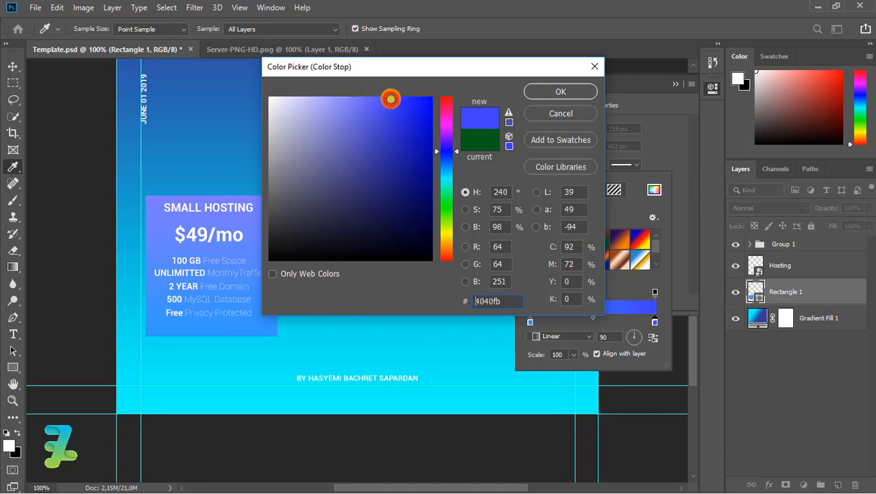
pyautogui.click(551, 91)
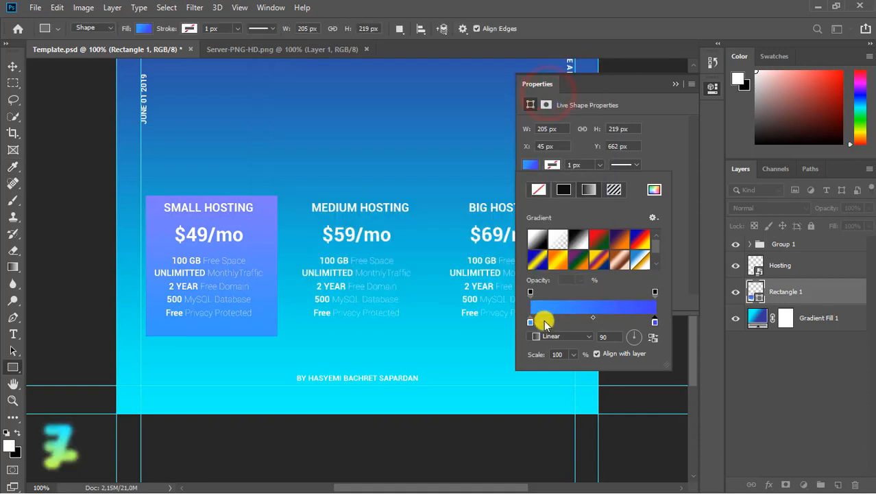
# Darken the bright blue stop of the rectangle's gradient to a deeper, more saturated blue of the same hue
pyautogui.doubleClick(530, 320)
pyautogui.click(414, 127)
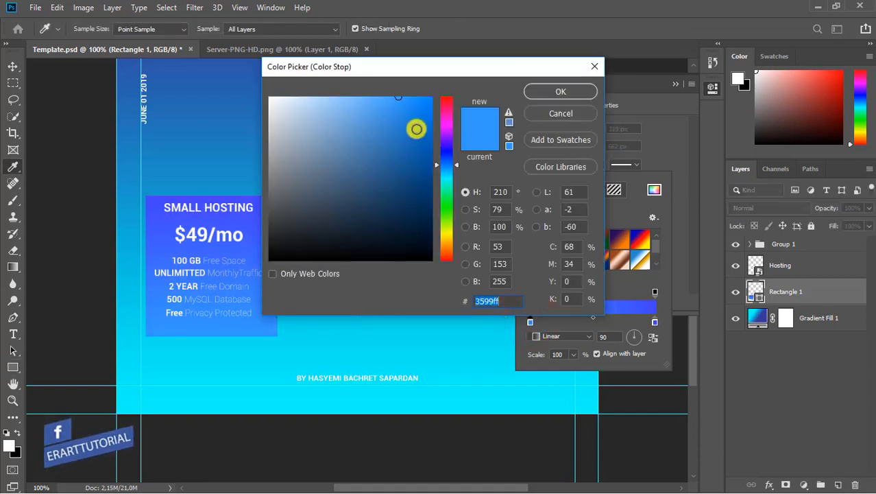
pyautogui.click(424, 126)
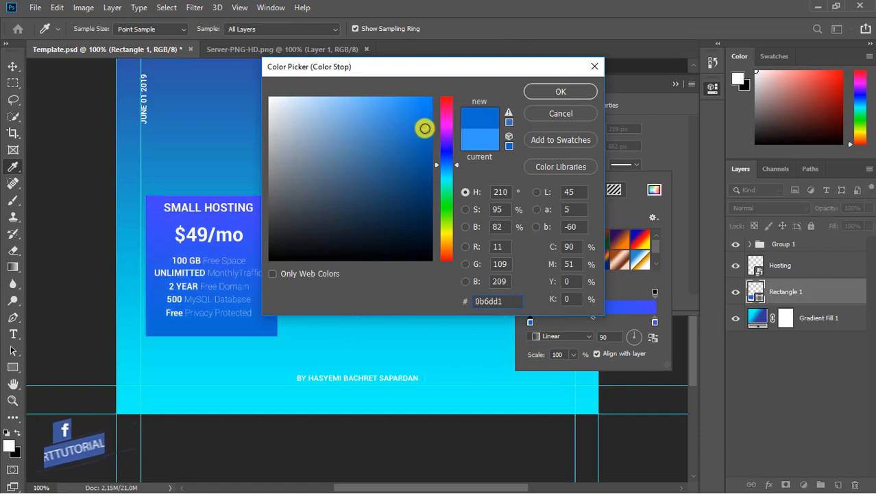
pyautogui.click(421, 139)
pyautogui.click(419, 169)
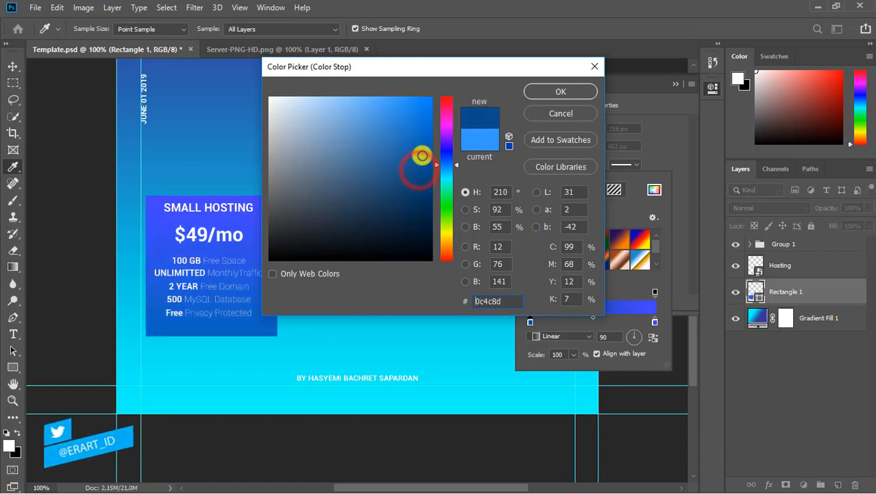
pyautogui.click(541, 91)
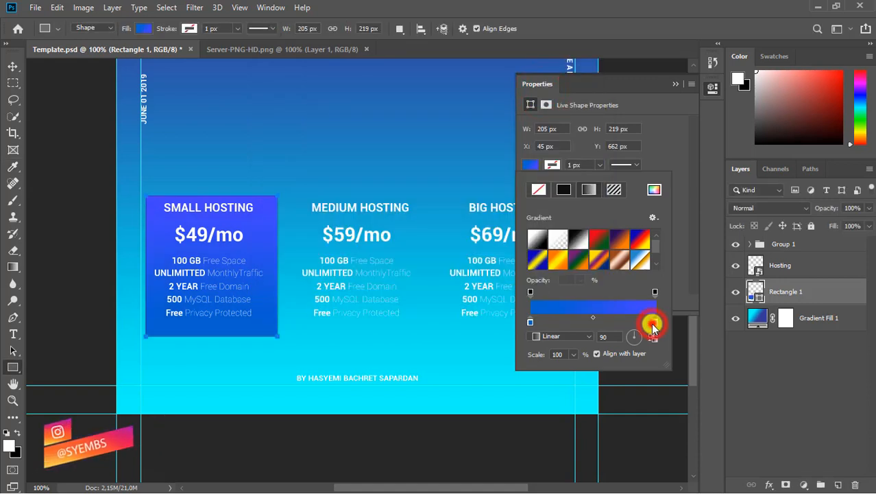
# Recolour the violet-blue gradient stop to light blue 42cbfd and set the gradient angle to 130
pyautogui.doubleClick(655, 321)
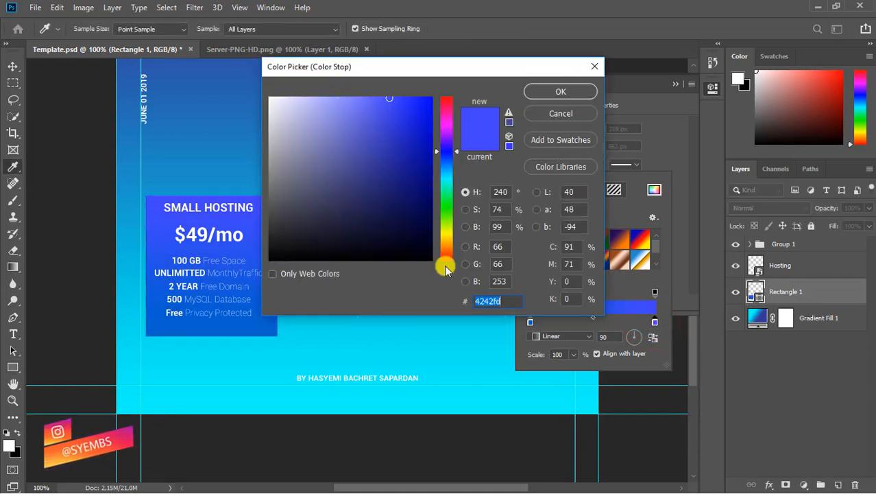
pyautogui.click(446, 172)
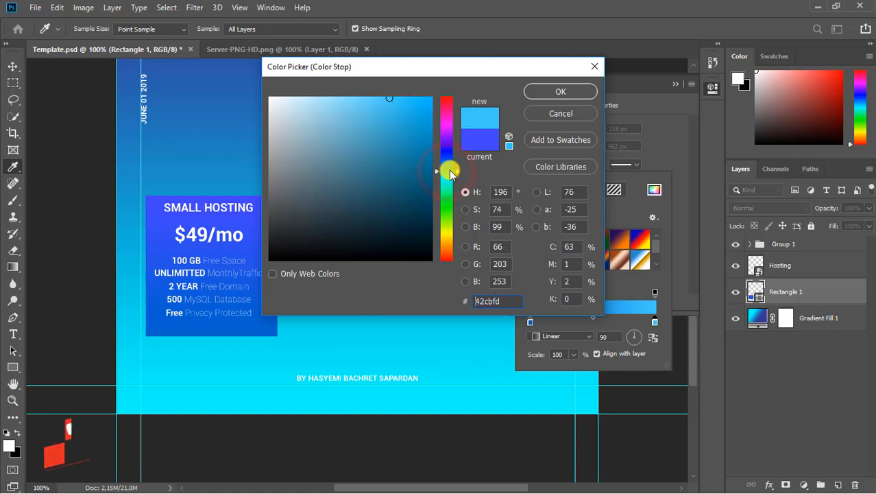
pyautogui.click(550, 90)
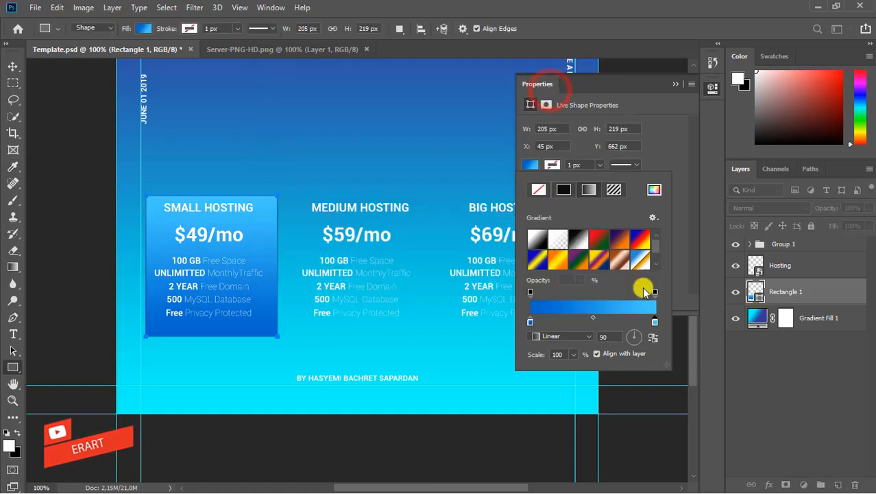
pyautogui.click(629, 334)
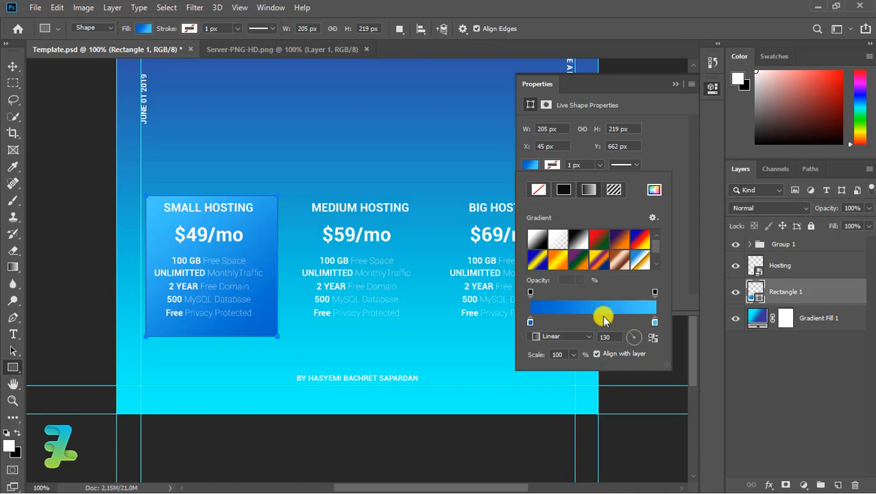
# Centre the rectangle horizontally on the canvas behind the Medium Hosting text and nudge it slightly upward
pyautogui.click(12, 66)
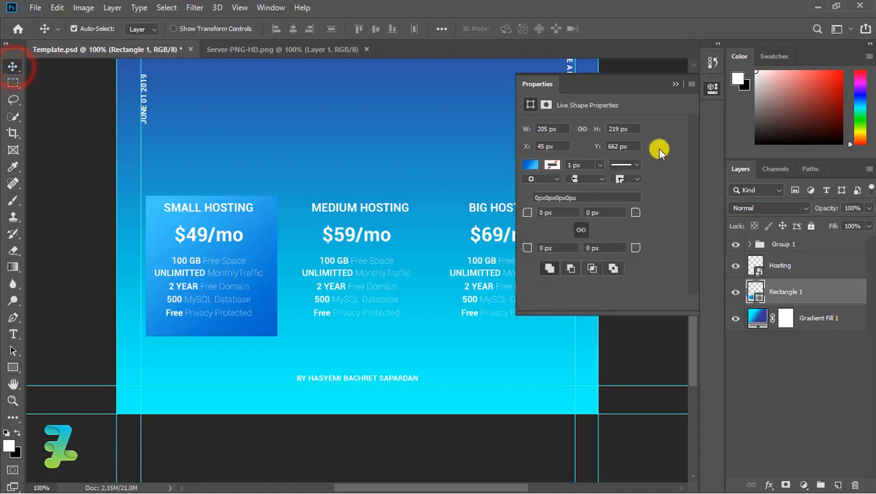
pyautogui.click(674, 85)
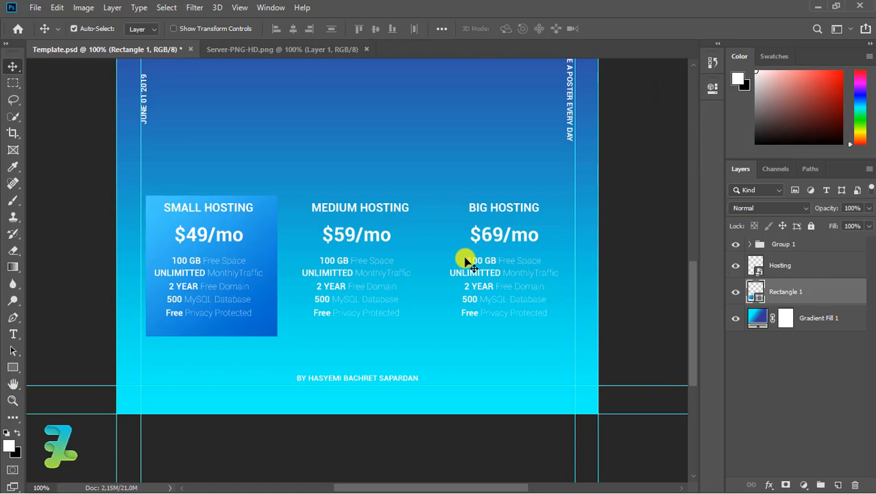
pyautogui.hotkey('ctrl', 'a')
pyautogui.click(293, 28)
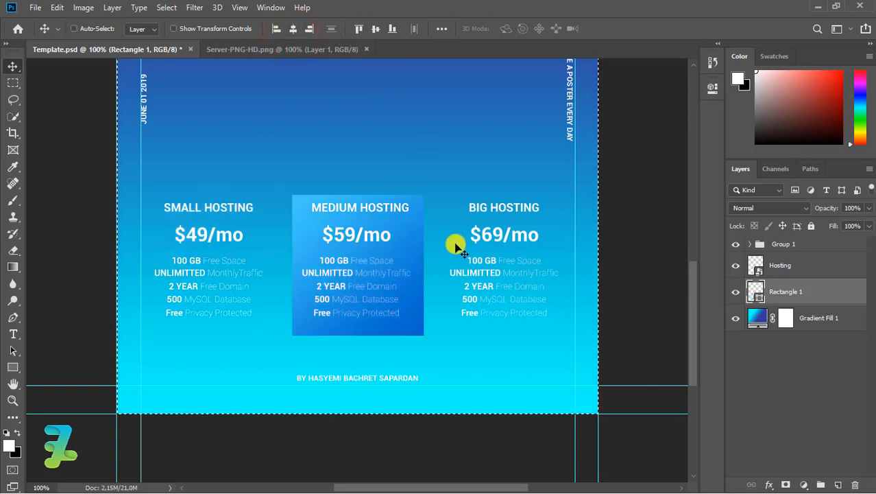
pyautogui.hotkey('ctrl', 'd')
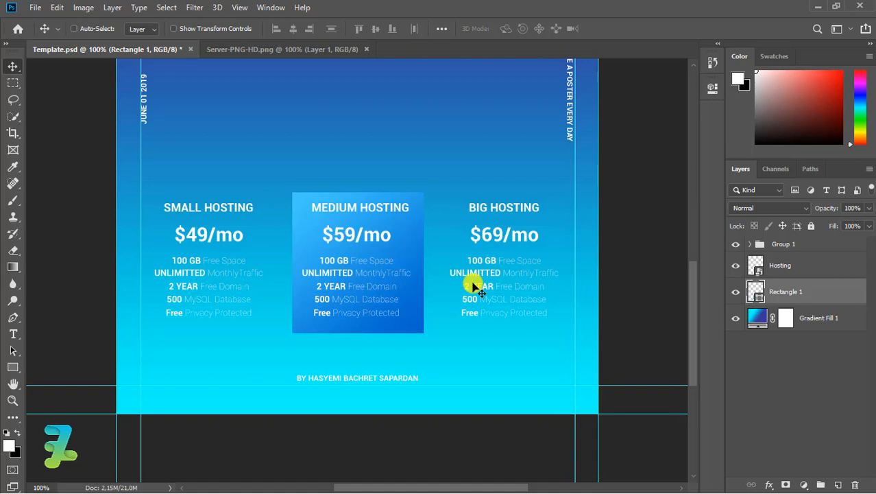
# Duplicate the Medium Hosting rectangle and place the copy level with it behind the Big Hosting text
pyautogui.hotkey('ctrl', 'j')
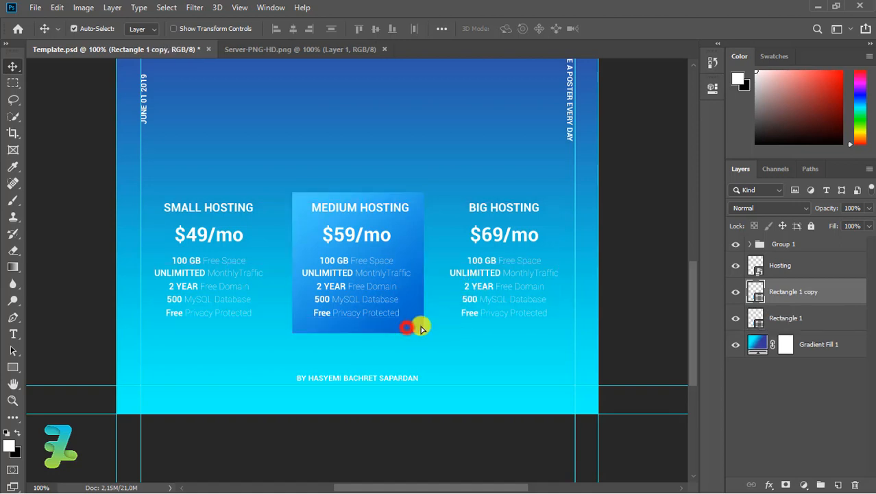
pyautogui.moveTo(420, 329); pyautogui.dragTo(550, 330)
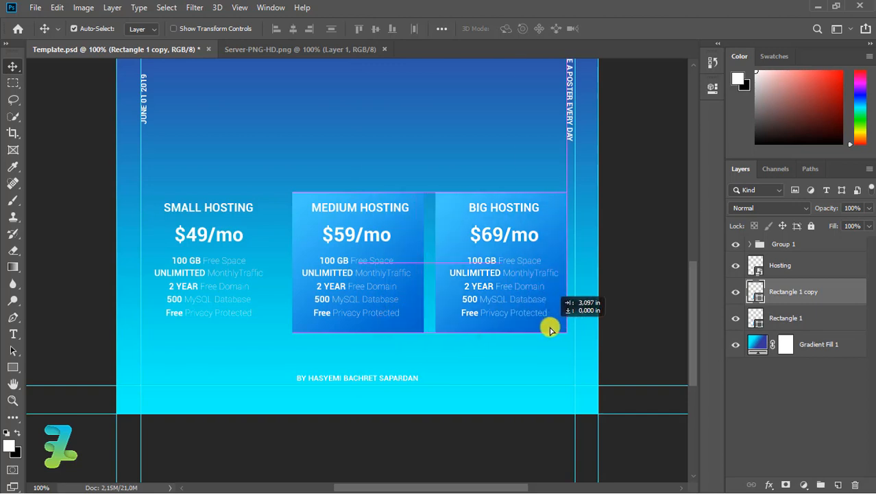
pyautogui.moveTo(549, 330); pyautogui.dragTo(553, 329)
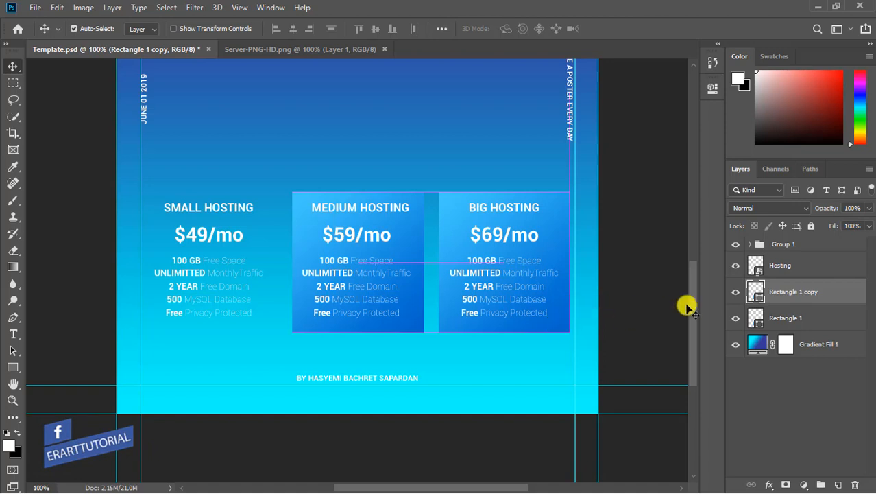
# Duplicate the original Rectangle 1 layer and move the copy straight across behind the Small Hosting text
pyautogui.click(756, 317)
pyautogui.hotkey('ctrl', 'j')
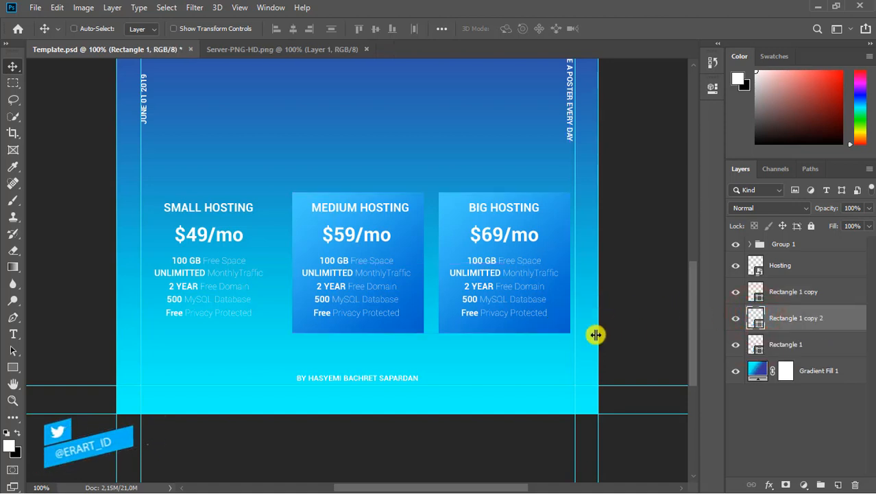
pyautogui.moveTo(303, 238); pyautogui.dragTo(157, 240)
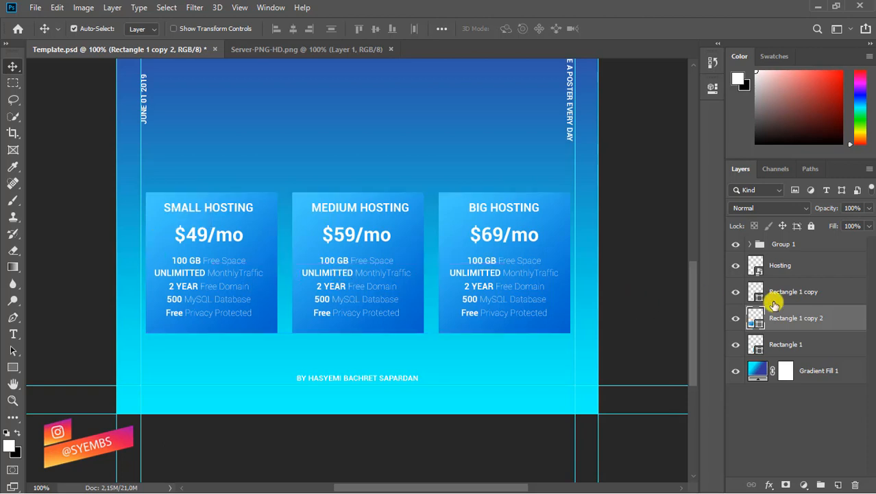
# Add a Color Balance adjustment layer clipped to the Small Hosting rectangle
pyautogui.click(807, 484)
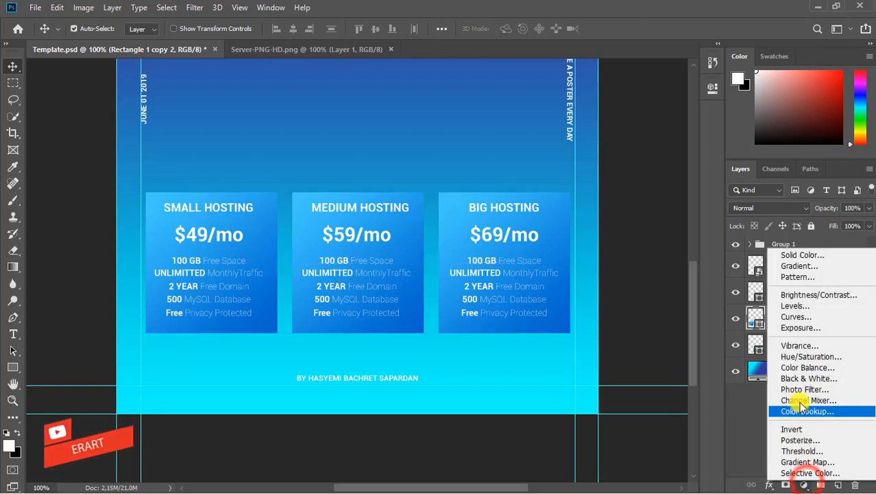
pyautogui.click(796, 366)
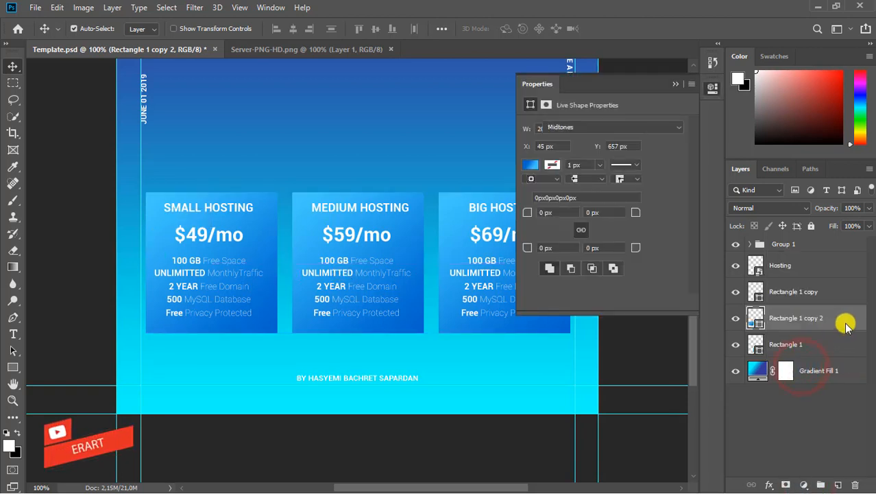
pyautogui.rightClick(855, 328)
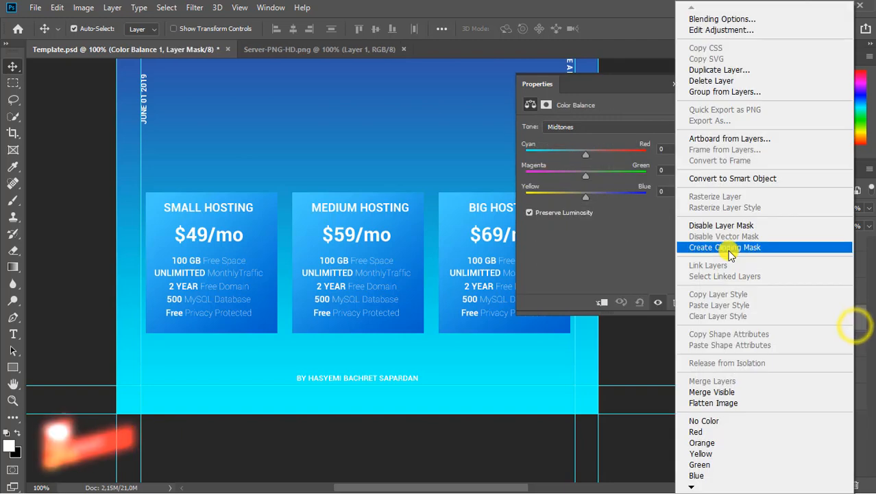
pyautogui.click(727, 247)
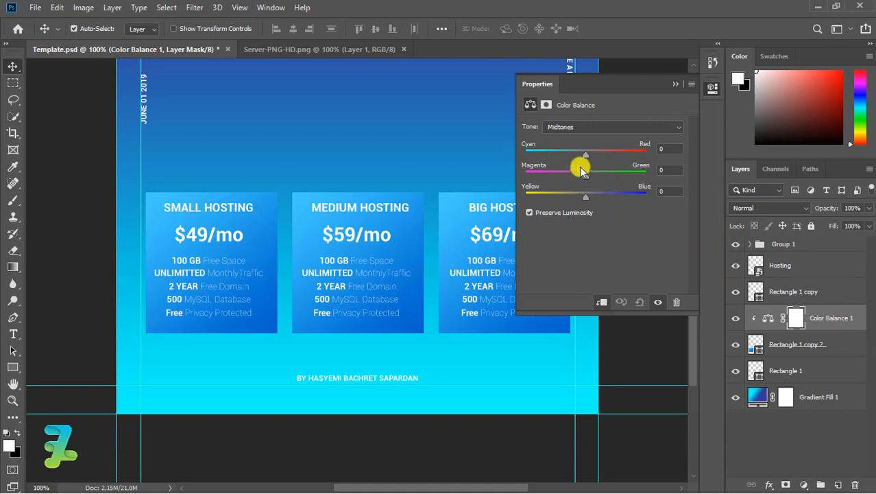
# Set the Small Hosting rectangle's Color Balance midtones to Cyan–Red +74, Magenta–Green -76 and Yellow–Blue +100
pyautogui.moveTo(634, 155); pyautogui.dragTo(612, 151)
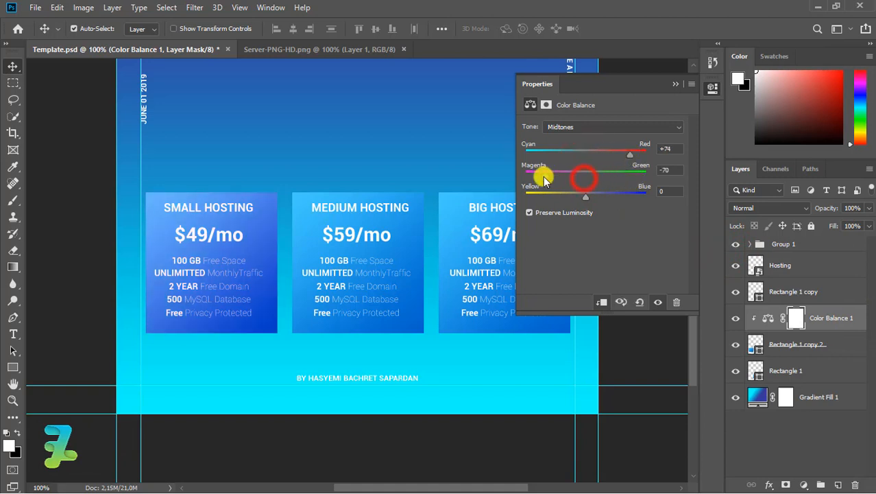
pyautogui.moveTo(543, 176)
pyautogui.mouseDown()
pyautogui.moveTo(525, 175)
pyautogui.moveTo(540, 175)
pyautogui.mouseUp()
pyautogui.moveTo(634, 197)
pyautogui.mouseDown()
pyautogui.moveTo(600, 198)
pyautogui.moveTo(641, 201)
pyautogui.mouseUp()
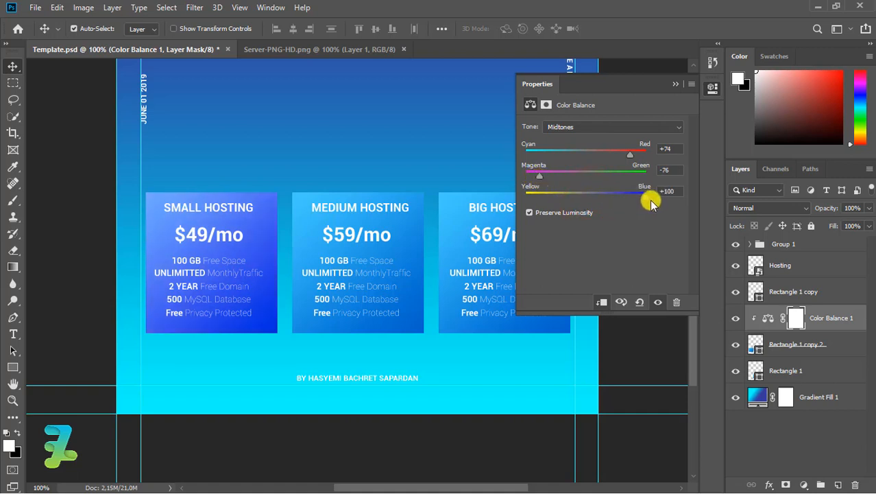
pyautogui.click(672, 84)
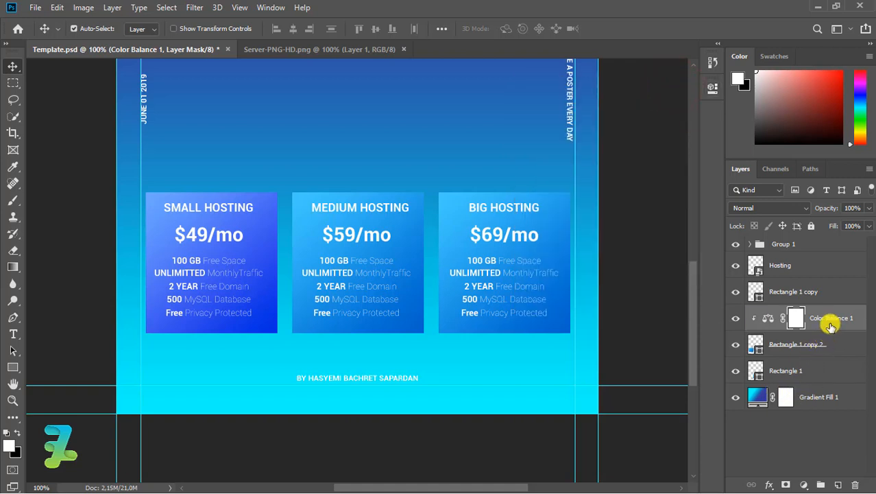
# Add a Color Balance adjustment layer clipped to the Big Hosting rectangle, Rectangle 1 copy
pyautogui.click(803, 295)
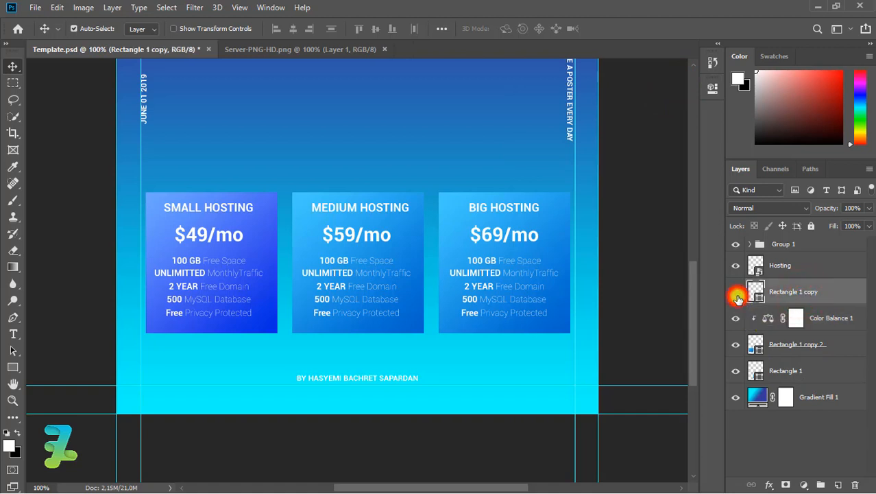
pyautogui.click(737, 296)
pyautogui.click(737, 296)
pyautogui.click(805, 485)
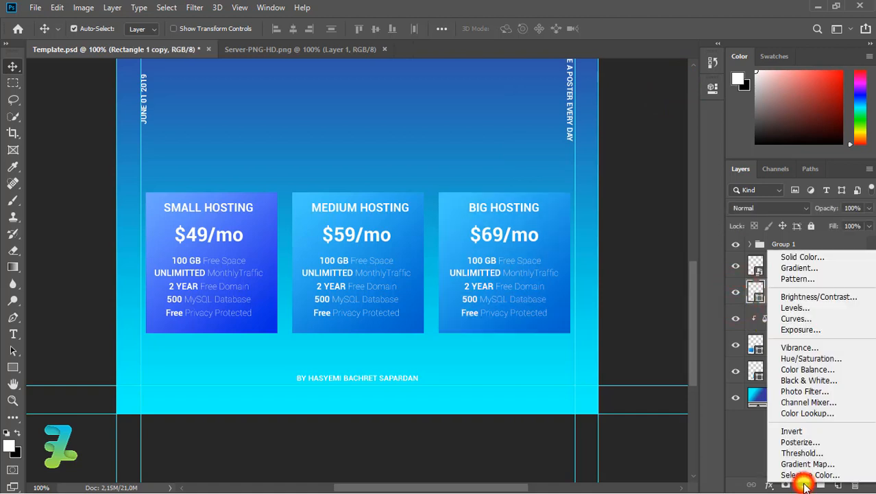
pyautogui.click(796, 370)
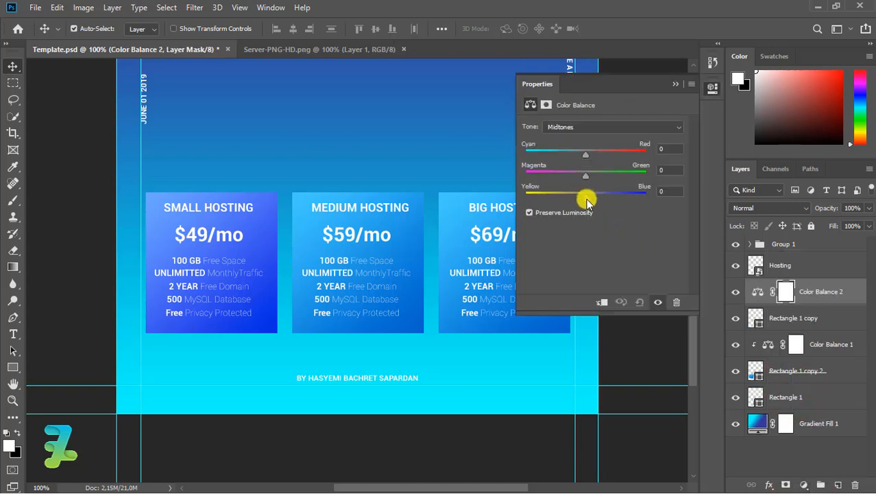
pyautogui.rightClick(857, 292)
pyautogui.click(750, 229)
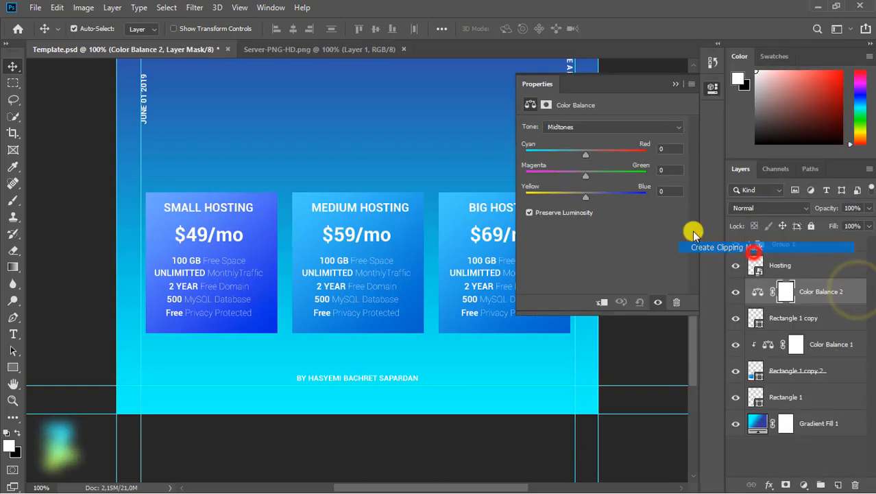
# Set the Big Hosting rectangle's Color Balance midtones to Magenta–Green -19 and Yellow–Blue +68
pyautogui.moveTo(586, 197); pyautogui.dragTo(626, 197)
pyautogui.moveTo(583, 177)
pyautogui.mouseDown()
pyautogui.moveTo(547, 177)
pyautogui.moveTo(628, 173)
pyautogui.moveTo(544, 172)
pyautogui.moveTo(560, 172)
pyautogui.mouseUp()
pyautogui.click(626, 192)
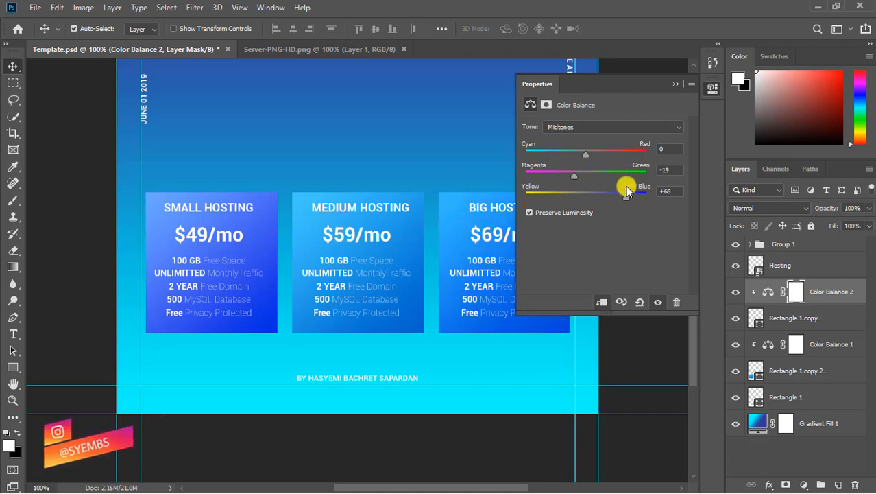
# Reduce the blue shift in the Big Hosting rectangle's Color Balance midtones and collapse the adjustment's properties
pyautogui.moveTo(619, 200); pyautogui.dragTo(595, 195)
pyautogui.click(669, 84)
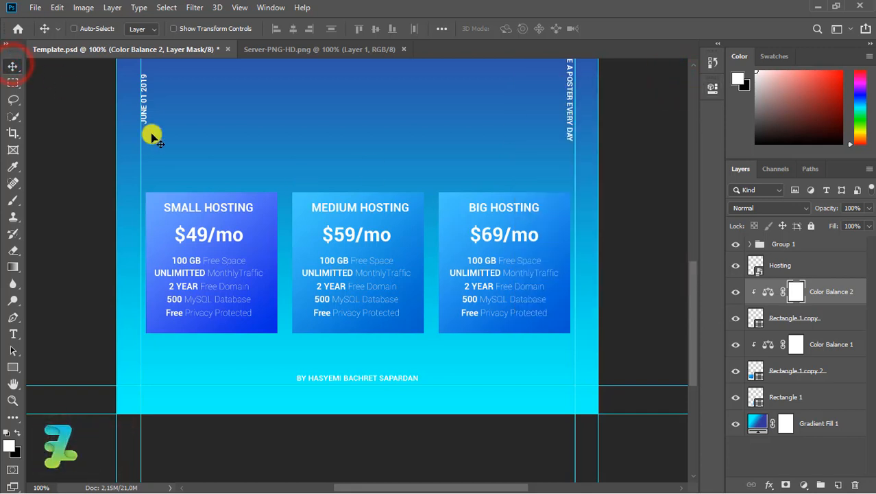
# Group the Hosting layer, both Color Balance adjustments and the three rectangle layers together
pyautogui.hotkey('ctrl', '-')
pyautogui.hotkey('ctrl', '-')
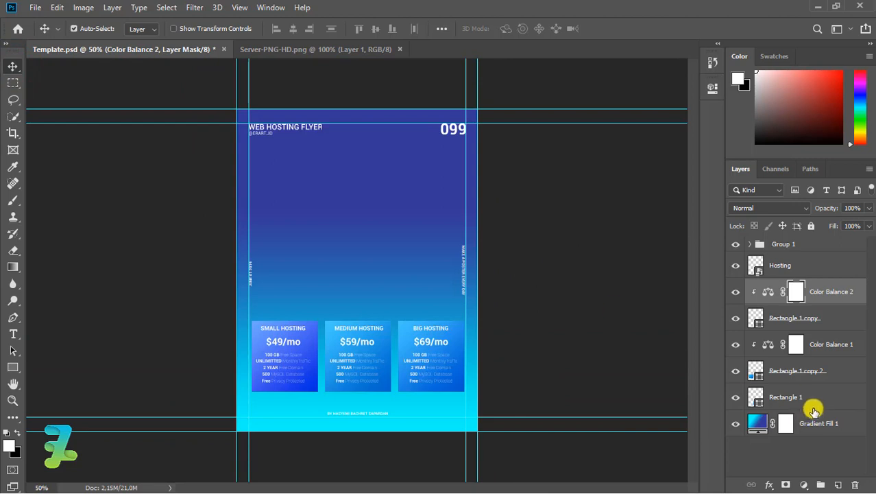
pyautogui.click(820, 264)
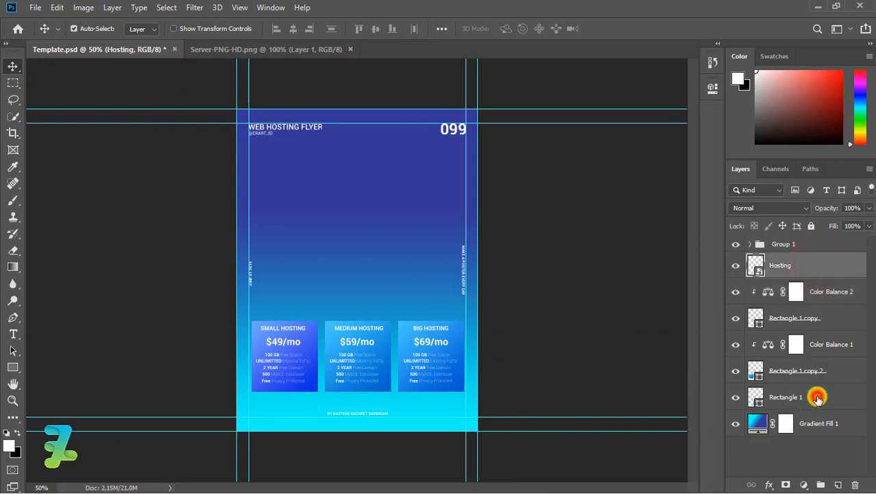
pyautogui.keyDown('shift'); pyautogui.click(818, 398); pyautogui.keyUp('shift')
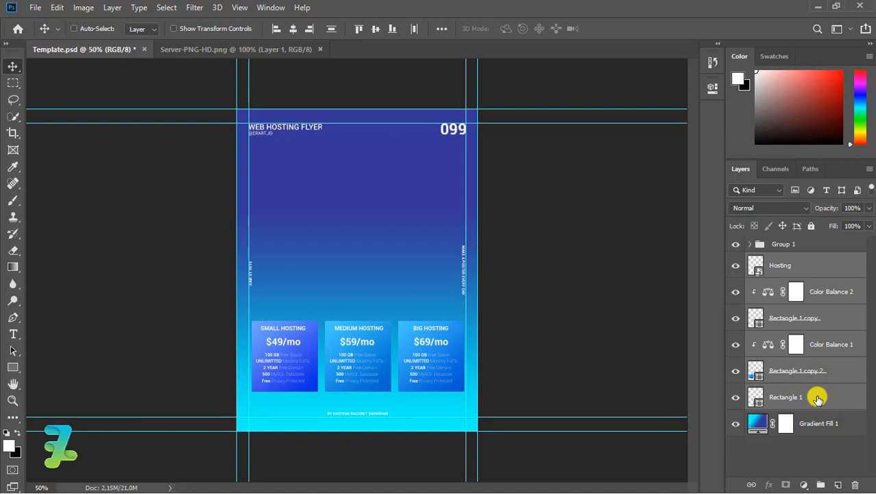
pyautogui.hotkey('ctrl', 'g')
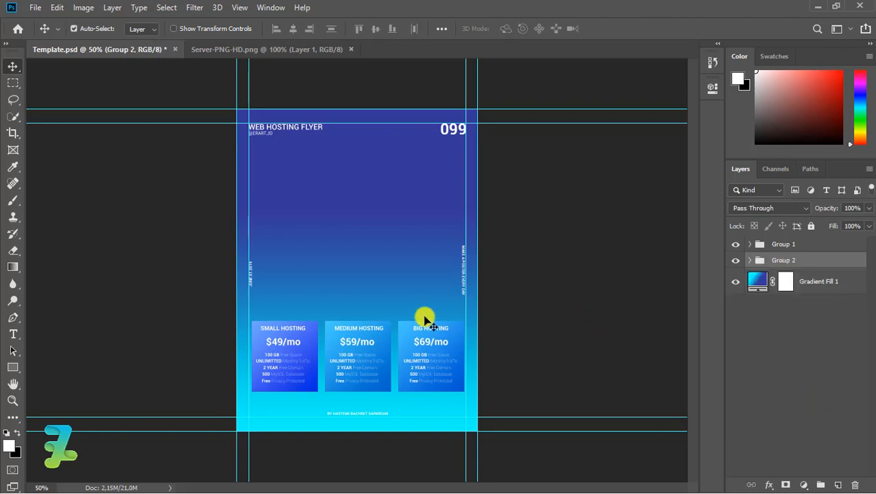
# Copy the server image from Server-PNG-HD.png into the Template.psd flyer and return to the flyer document
pyautogui.click(217, 50)
pyautogui.rightClick(217, 49)
pyautogui.click(234, 94)
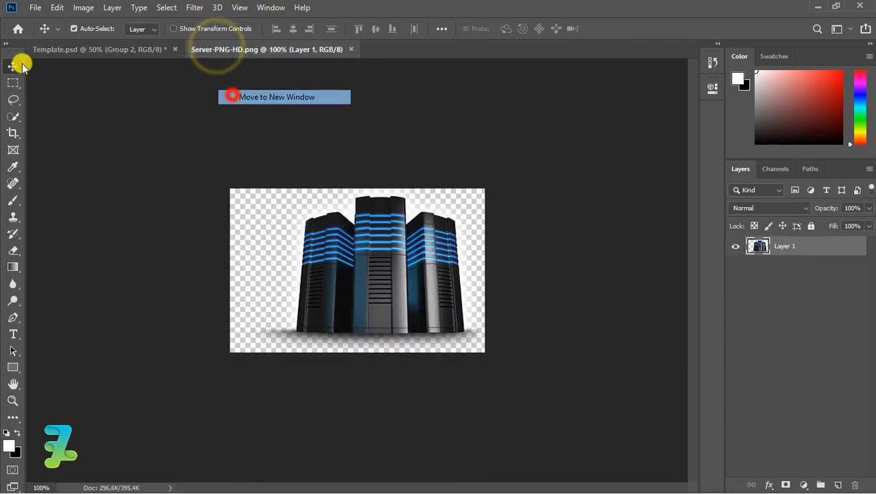
pyautogui.click(13, 65)
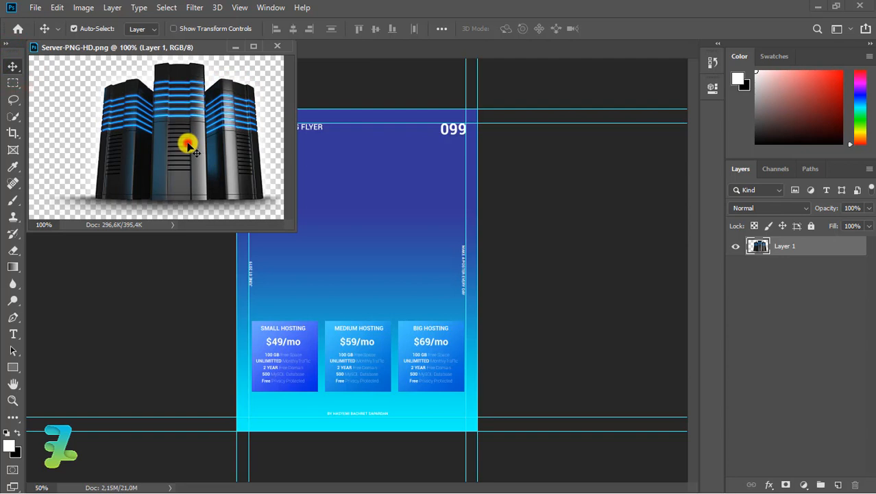
pyautogui.moveTo(189, 146); pyautogui.dragTo(360, 233)
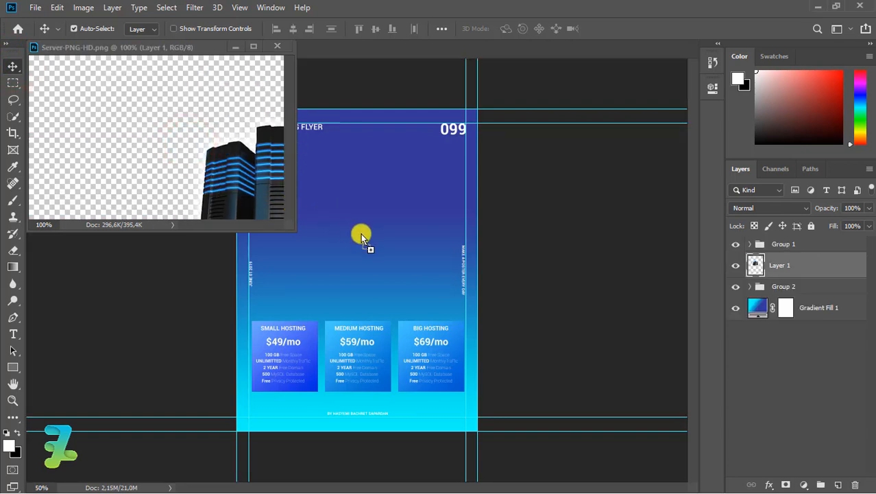
pyautogui.moveTo(163, 45); pyautogui.dragTo(315, 53)
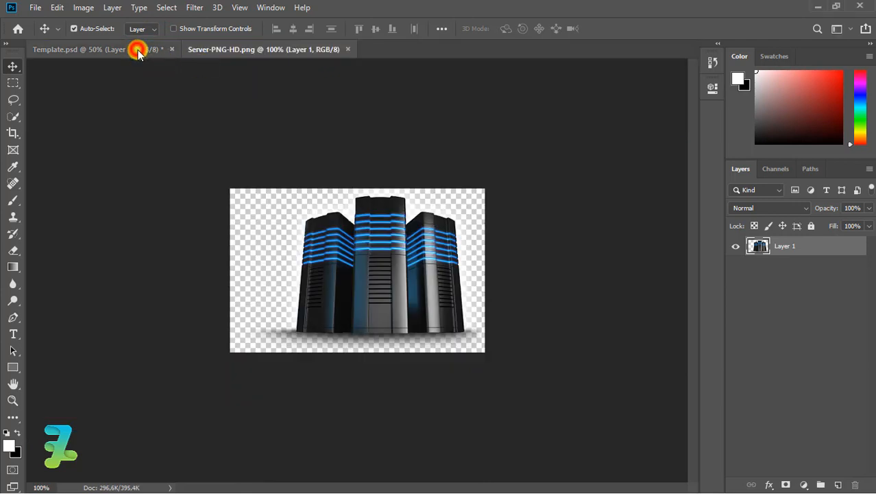
pyautogui.click(137, 48)
# Enlarge the server image and centre it in the empty area above the three hosting boxes
pyautogui.moveTo(369, 215)
pyautogui.mouseDown()
pyautogui.moveTo(364, 229)
pyautogui.moveTo(375, 229)
pyautogui.mouseUp()
pyautogui.press('ctrl')
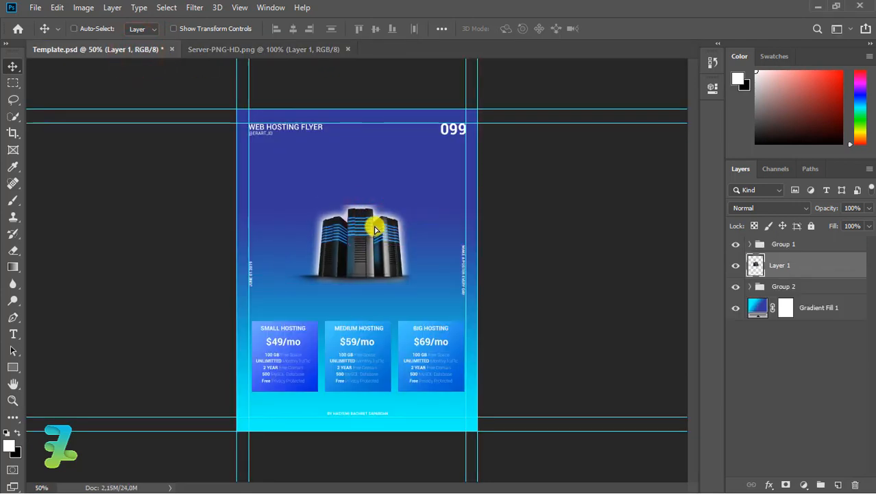
pyautogui.hotkey('ctrl', 't')
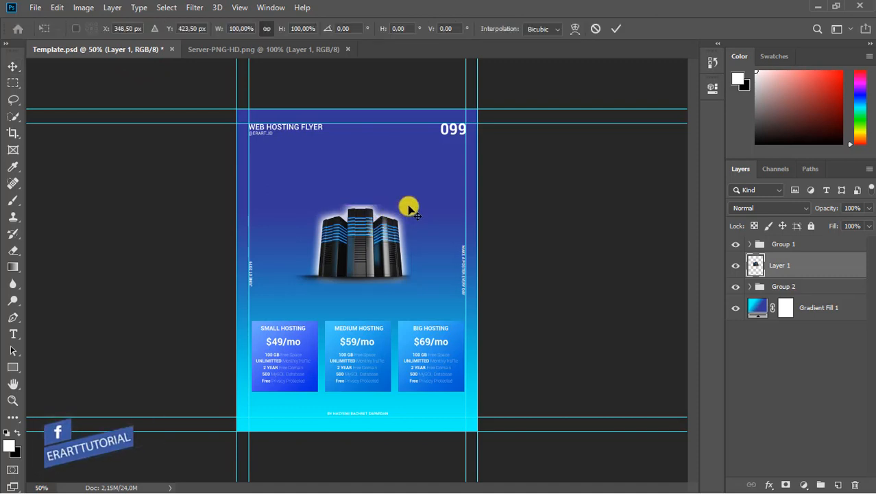
pyautogui.moveTo(432, 193); pyautogui.dragTo(447, 186)
pyautogui.moveTo(378, 217); pyautogui.dragTo(370, 218)
pyautogui.click(10, 65)
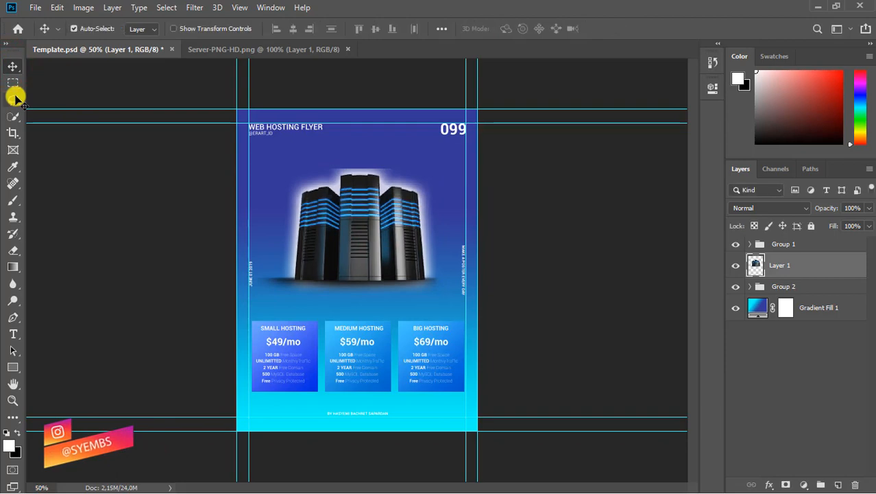
# Trace the left server tower's outer edge and top with a Pen tool path, from its base to the middle tower
pyautogui.hotkey('ctrl', '+')
pyautogui.hotkey('ctrl', '+')
pyautogui.hotkey('ctrl', '+')
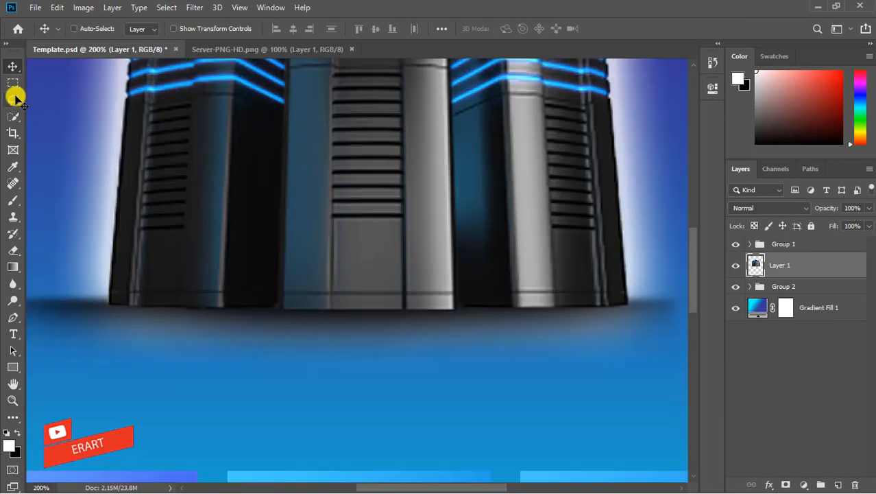
pyautogui.hotkey('ctrl', '-')
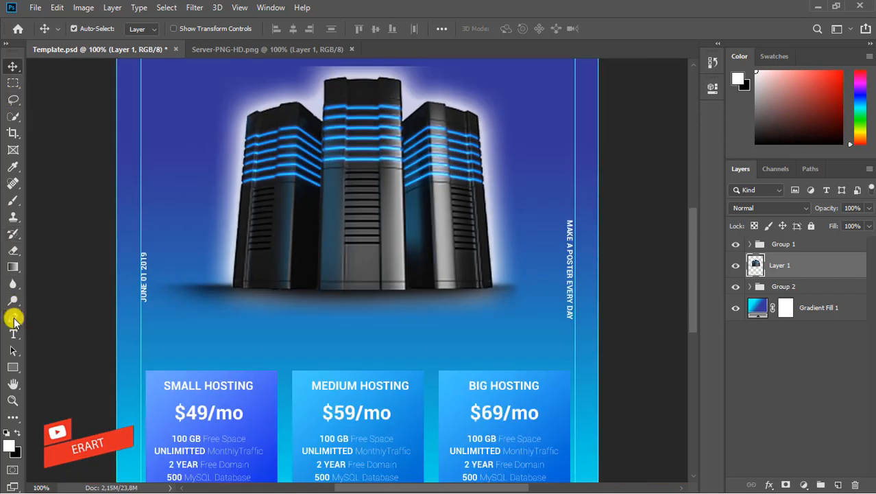
pyautogui.click(13, 317)
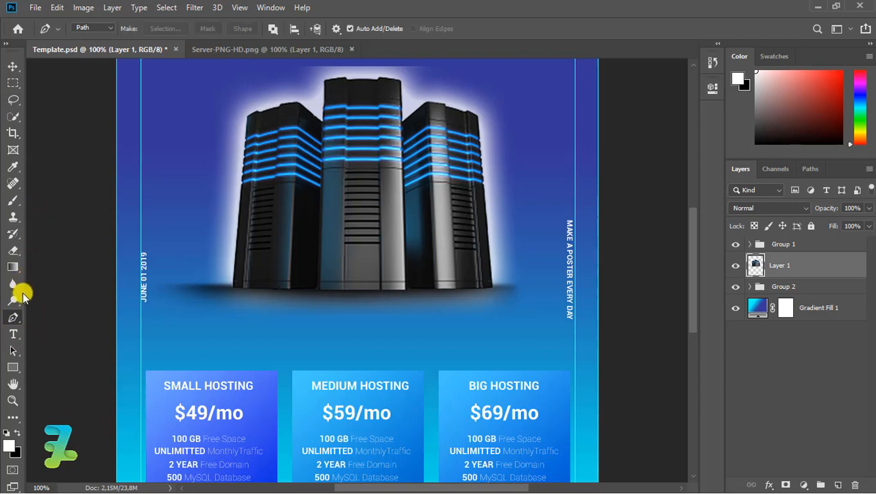
pyautogui.click(234, 288)
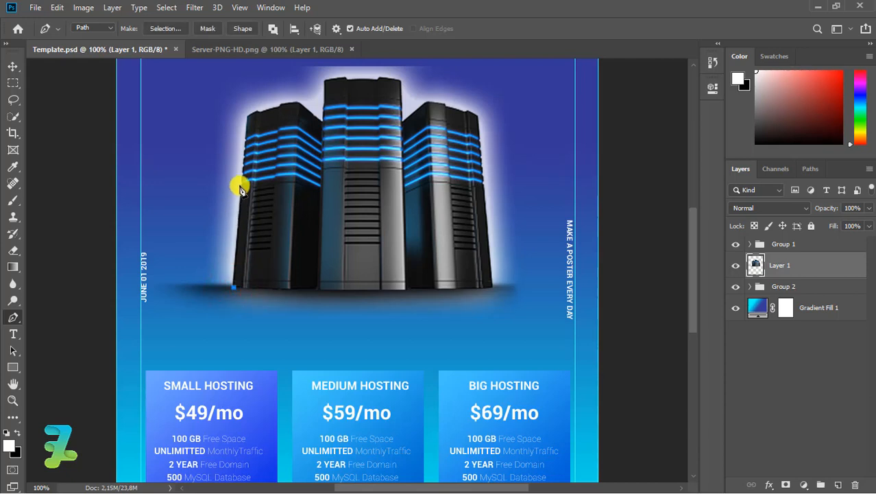
pyautogui.click(240, 185)
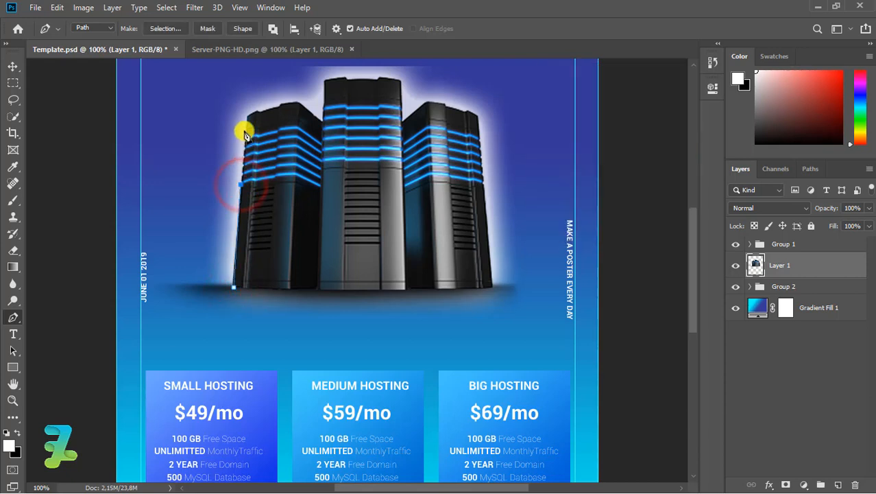
pyautogui.click(248, 120)
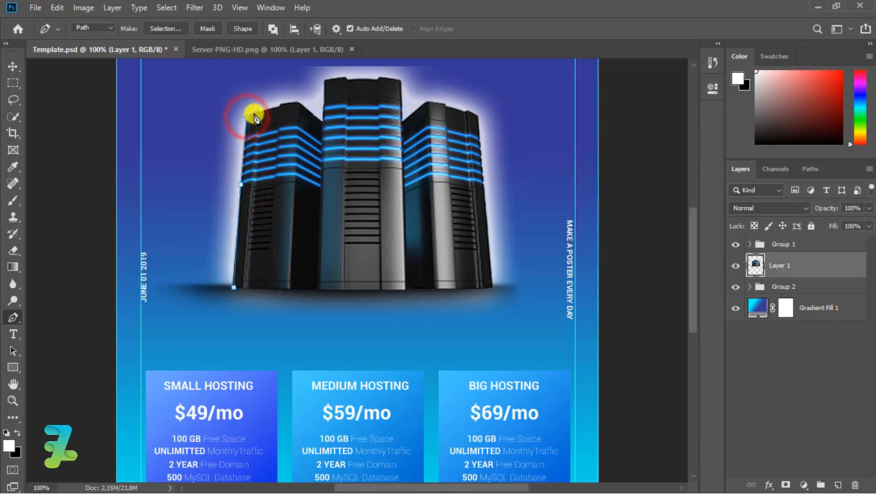
pyautogui.click(257, 111)
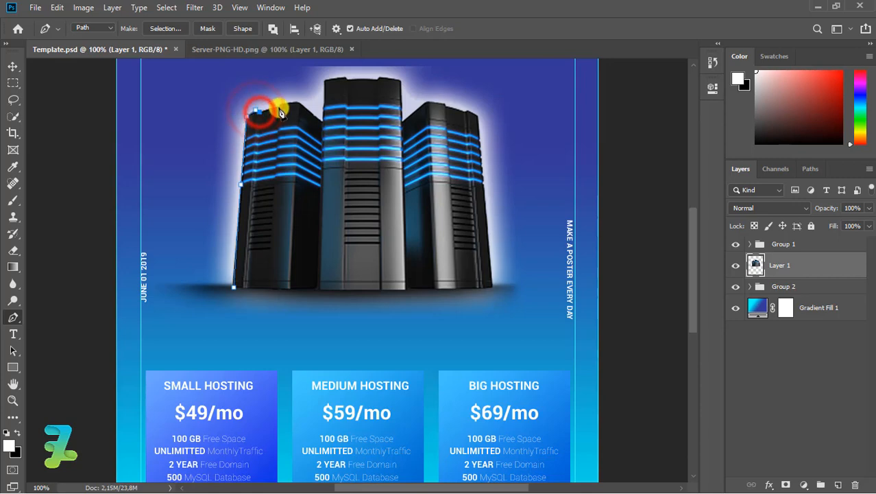
pyautogui.click(280, 107)
pyautogui.click(297, 101)
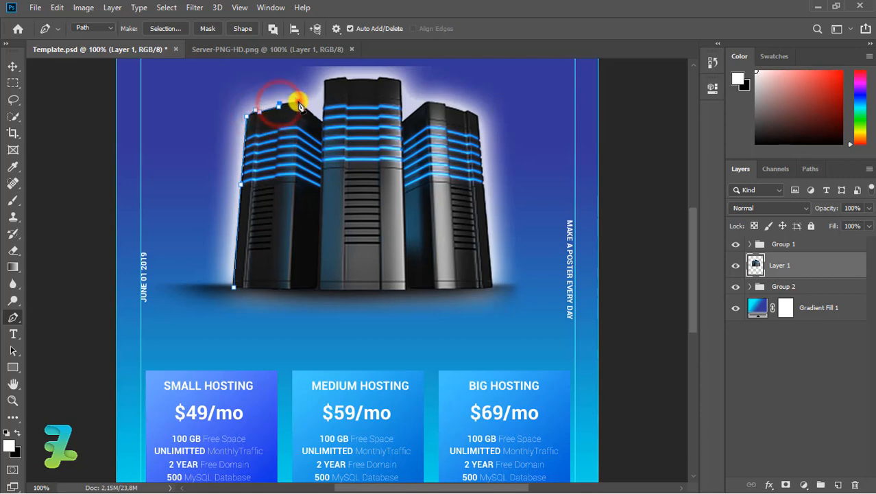
pyautogui.click(323, 122)
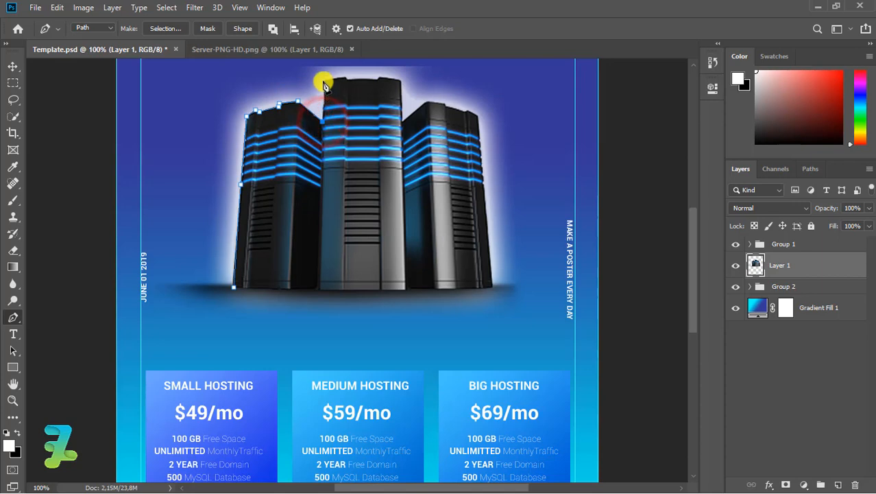
# Continue the path around the top of the middle server tower to where it meets the right tower
pyautogui.click(324, 80)
pyautogui.click(348, 81)
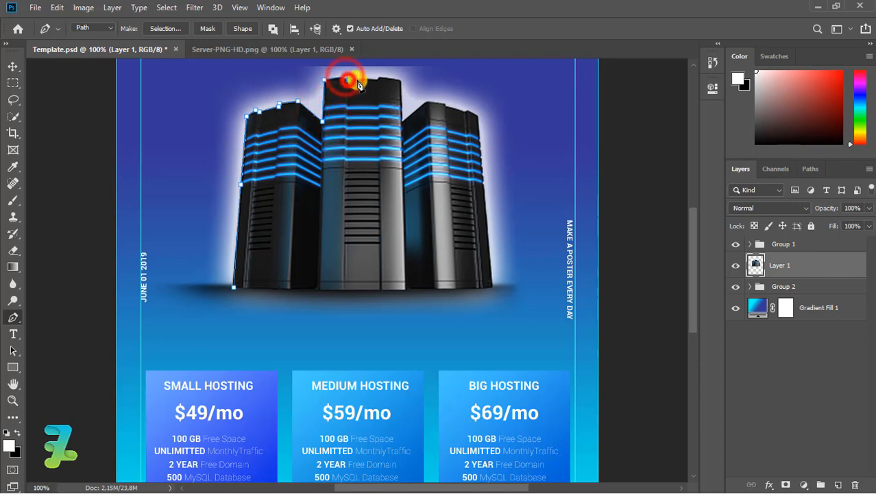
pyautogui.click(378, 82)
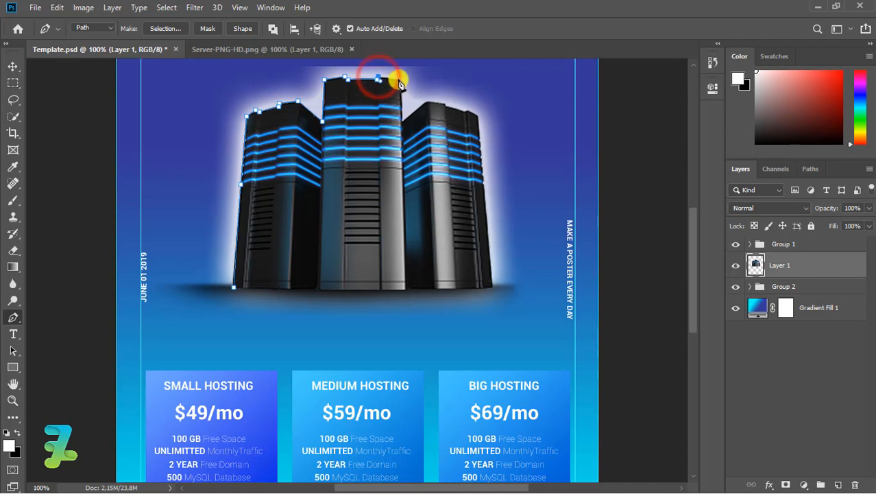
pyautogui.click(398, 79)
pyautogui.click(403, 122)
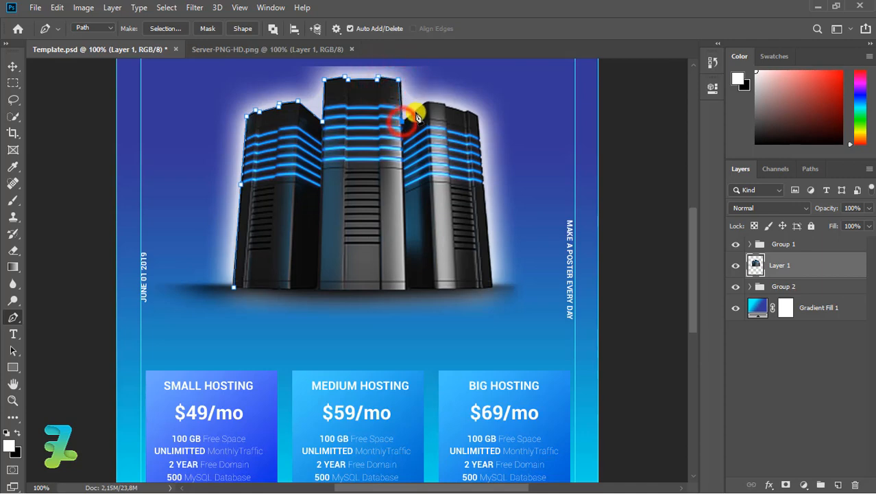
pyautogui.hotkey('ctrl', 'z')
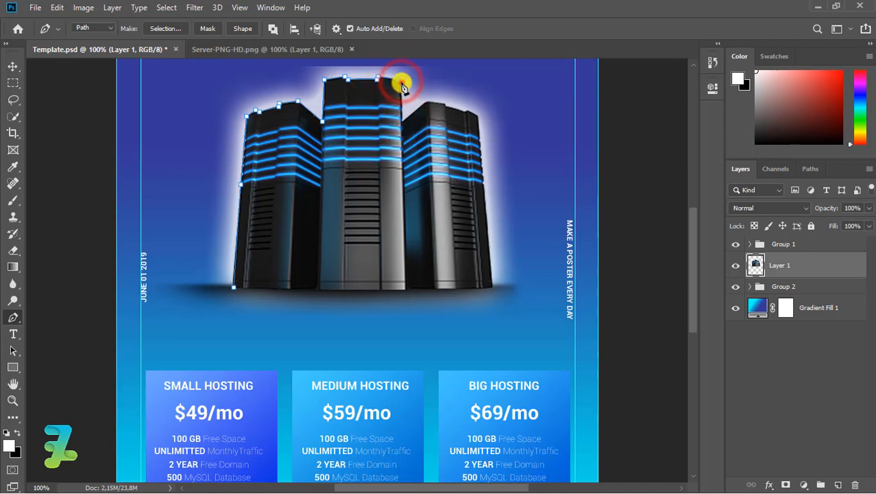
pyautogui.click(401, 82)
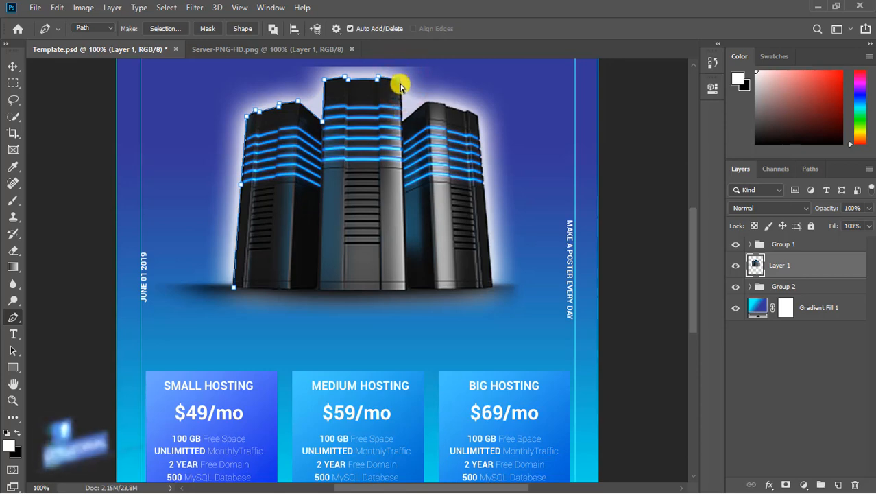
pyautogui.click(401, 81)
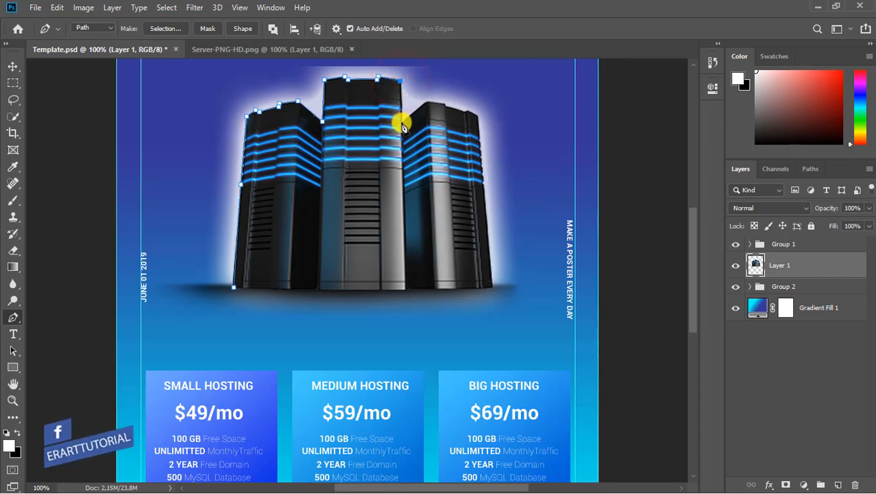
pyautogui.click(402, 122)
# Continue the path along the notched top edge of the right server tower to its outer corner
pyautogui.click(425, 101)
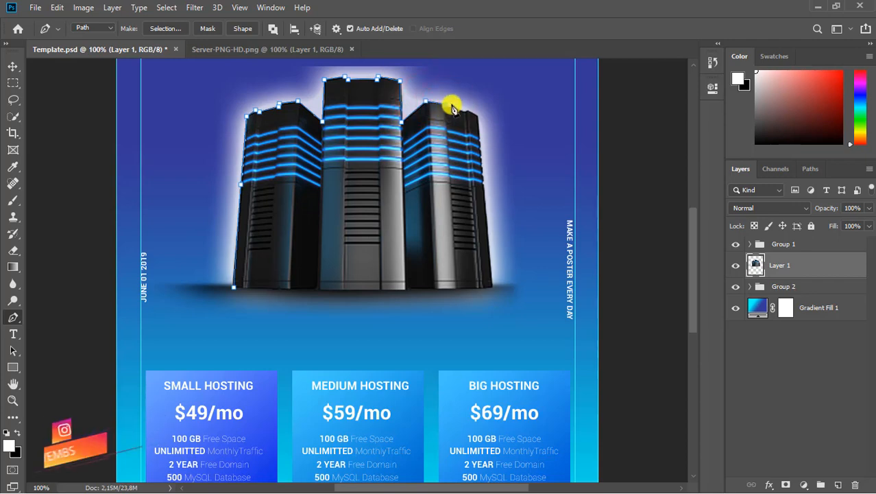
pyautogui.click(445, 104)
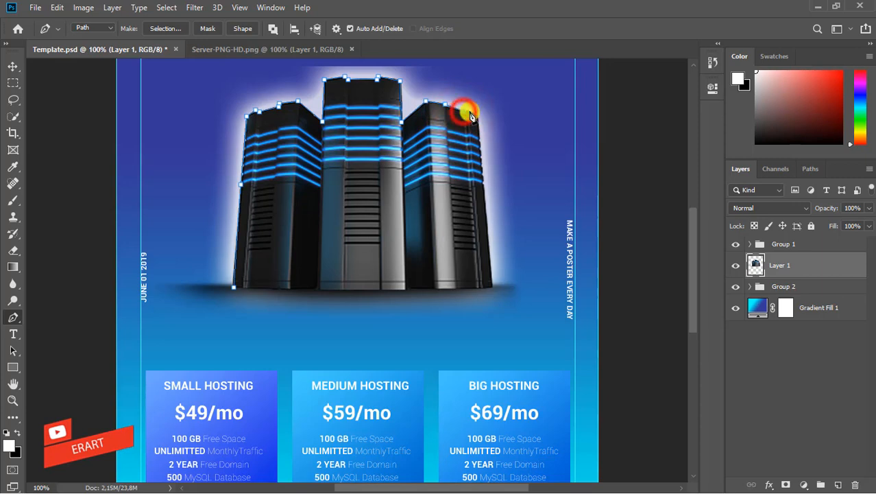
pyautogui.hotkey('ctrl', '+')
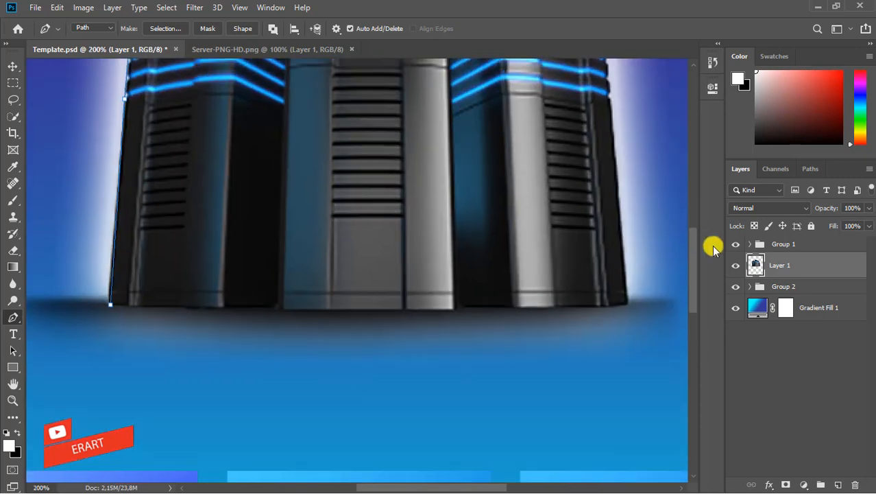
pyautogui.moveTo(692, 246); pyautogui.dragTo(690, 180)
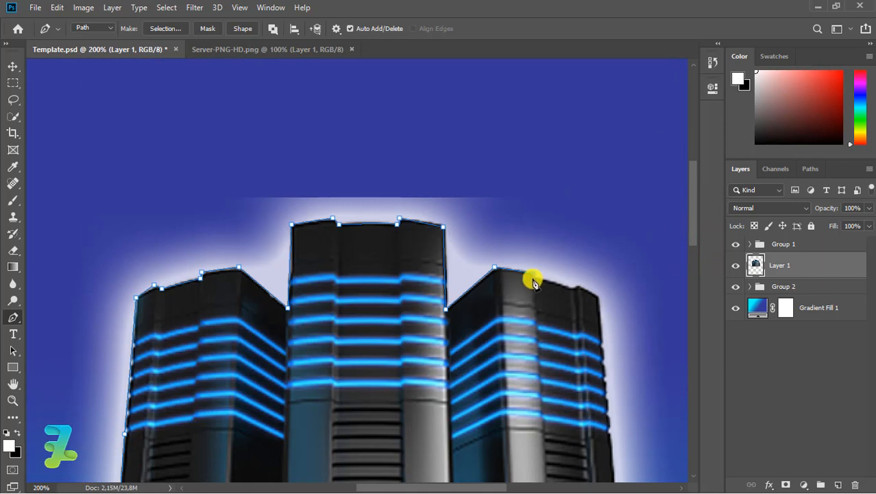
pyautogui.click(576, 289)
pyautogui.click(596, 296)
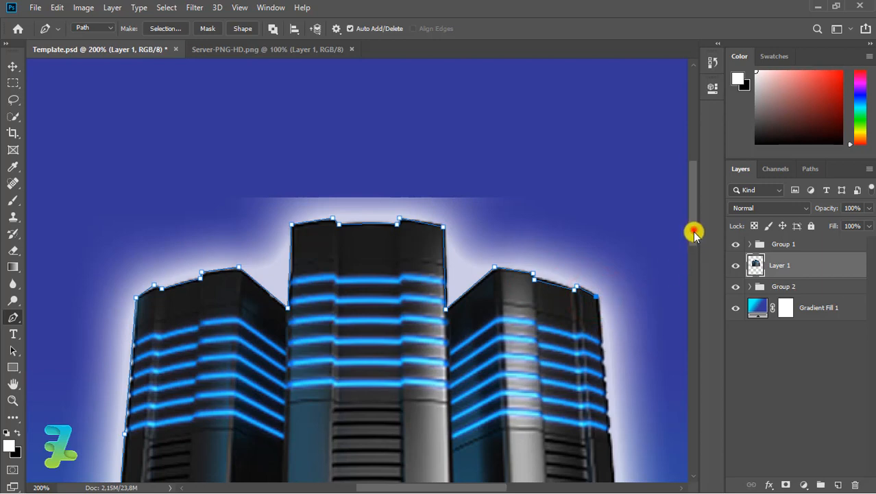
# Continue the path down the right server tower's outer edge to its base corner
pyautogui.moveTo(694, 233); pyautogui.dragTo(694, 278)
pyautogui.click(627, 422)
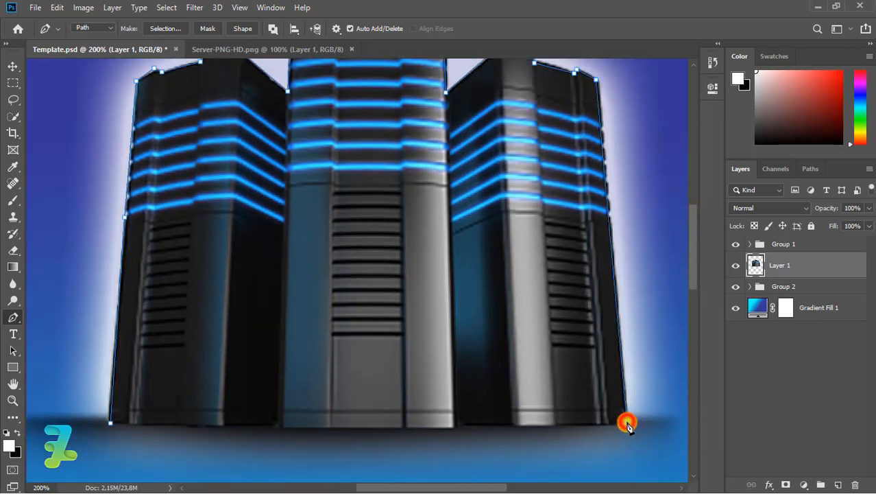
pyautogui.hotkey('ctrl', 'z')
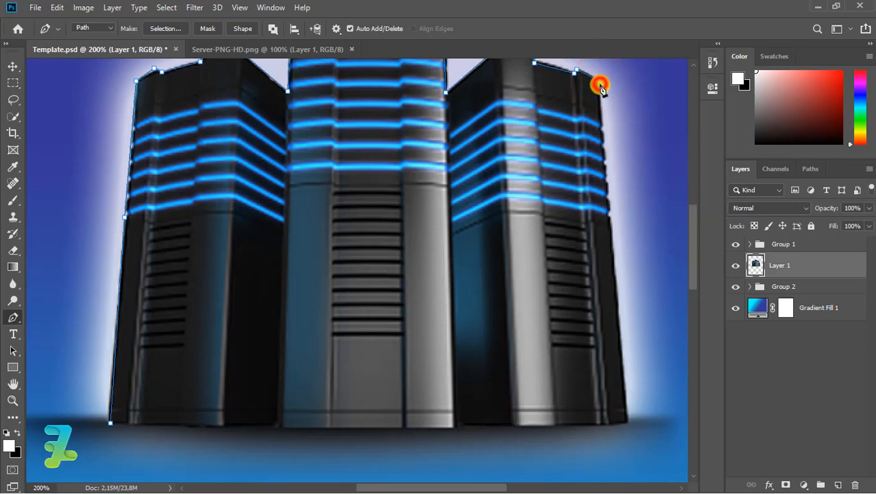
pyautogui.click(629, 421)
pyautogui.hotkey('ctrl', 'z')
pyautogui.click(631, 423)
pyautogui.hotkey('ctrl', 'z')
pyautogui.click(627, 414)
# Run the path up and around the outside of the white glow and close it at the left tower's base
pyautogui.click(649, 335)
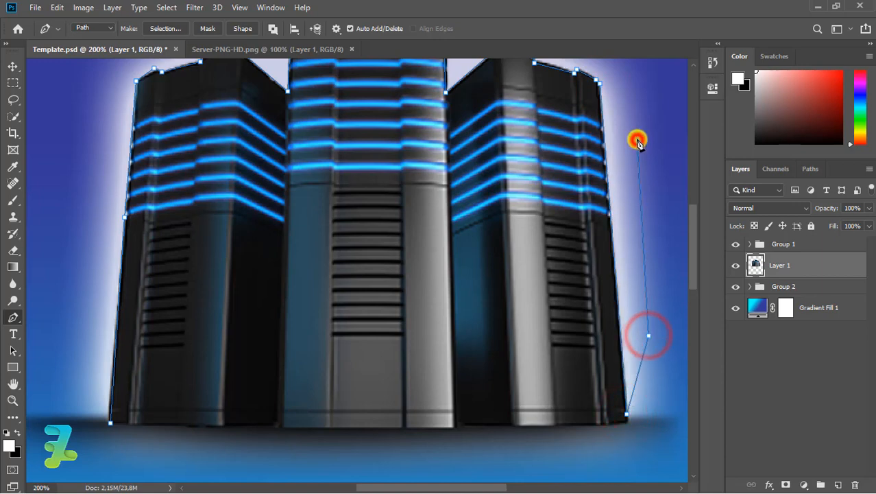
pyautogui.hotkey('ctrl', '-')
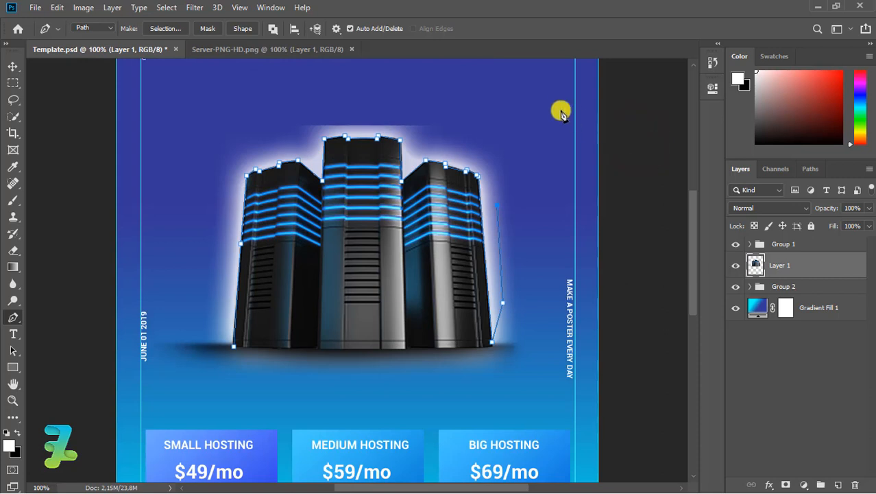
pyautogui.click(494, 104)
pyautogui.click(399, 96)
pyautogui.click(291, 105)
pyautogui.click(217, 111)
pyautogui.click(179, 223)
pyautogui.click(191, 286)
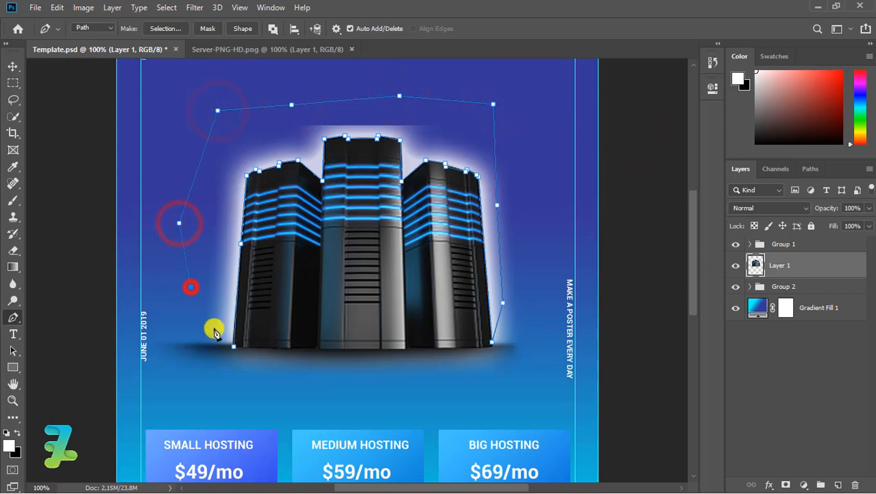
pyautogui.click(234, 347)
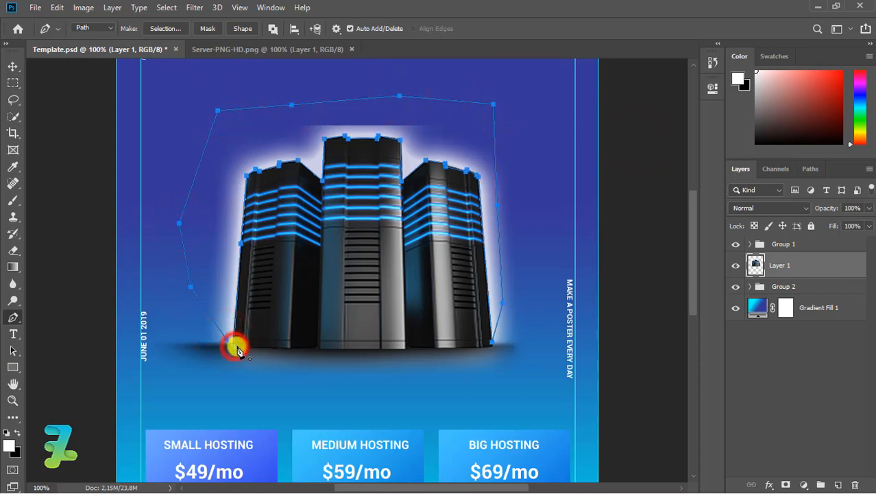
# Convert the path to a selection and add it as an inverted layer mask that hides the servers' white glow
pyautogui.rightClick(231, 135)
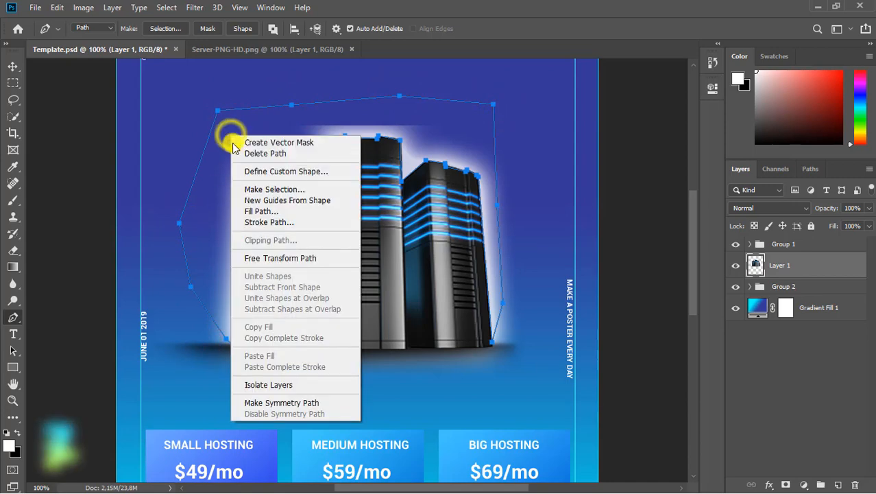
pyautogui.click(253, 191)
pyautogui.press('Return')
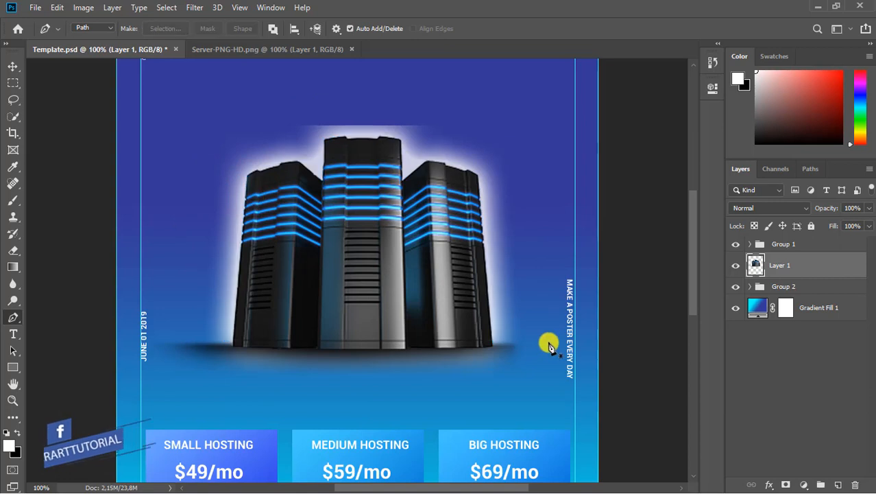
pyautogui.click(783, 484)
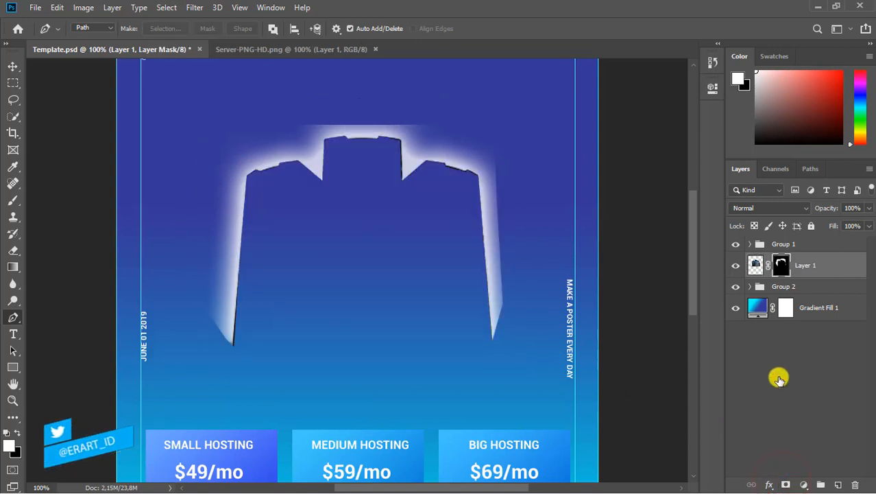
pyautogui.hotkey('ctrl', 'i')
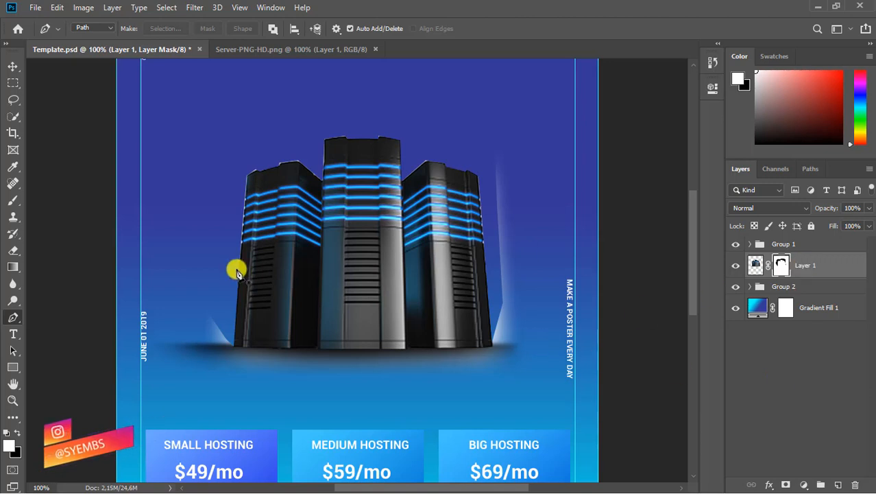
# Paint black on the server layer's mask over the leftover glow beside the left tower's base
pyautogui.click(782, 266)
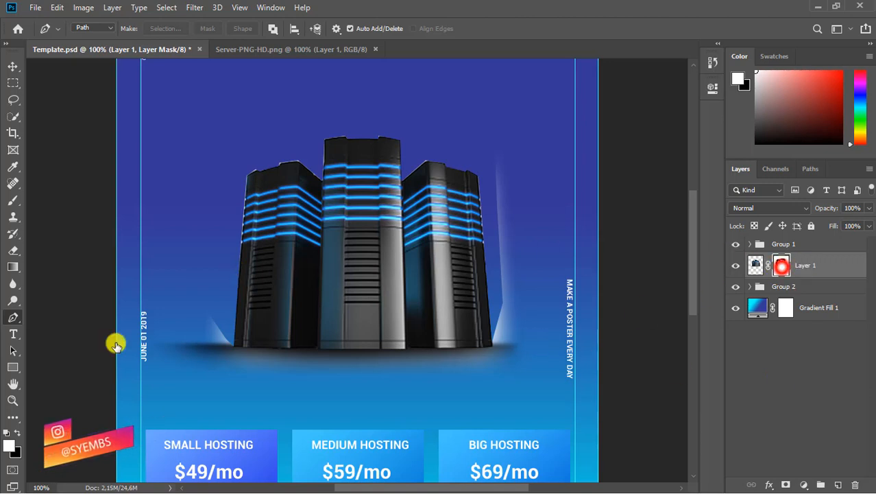
pyautogui.click(12, 198)
pyautogui.click(205, 311)
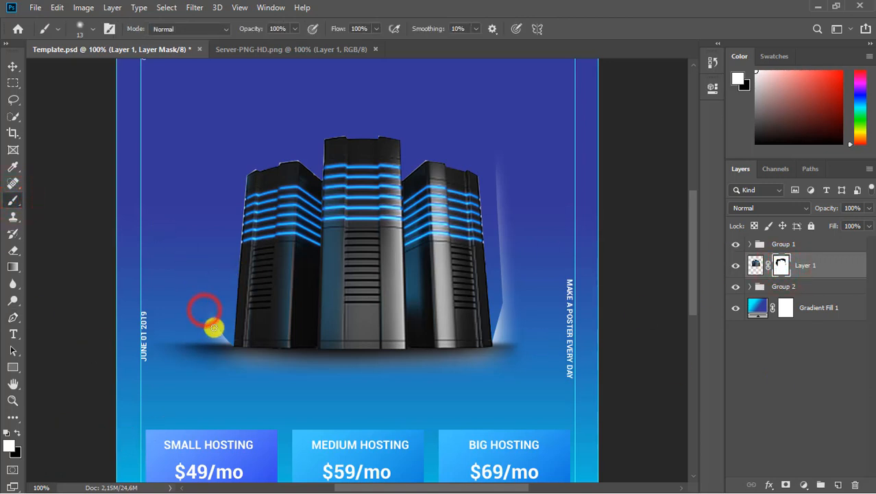
pyautogui.click(17, 432)
pyautogui.moveTo(202, 314); pyautogui.dragTo(210, 326)
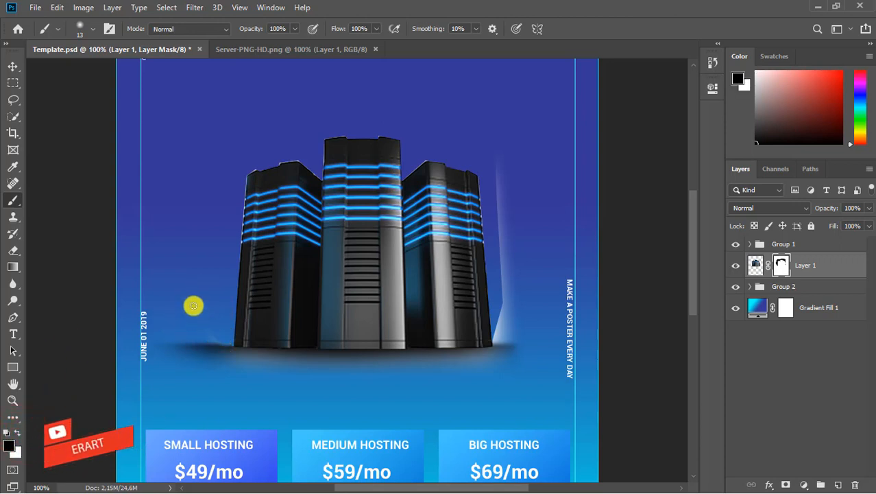
pyautogui.moveTo(201, 311)
pyautogui.mouseDown()
pyautogui.moveTo(203, 304)
pyautogui.moveTo(227, 340)
pyautogui.mouseUp()
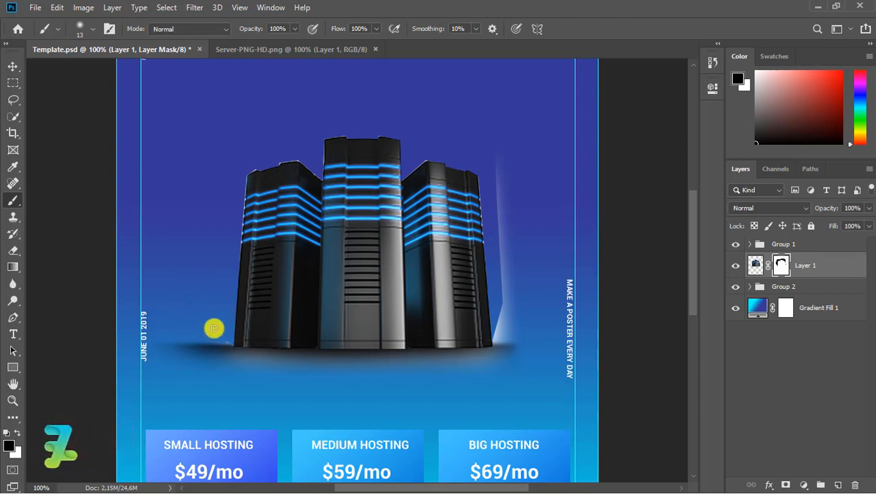
# Paint out the remaining glow strip along the right tower's outer side on the mask with a 45 px brush
pyautogui.moveTo(496, 335); pyautogui.dragTo(498, 339)
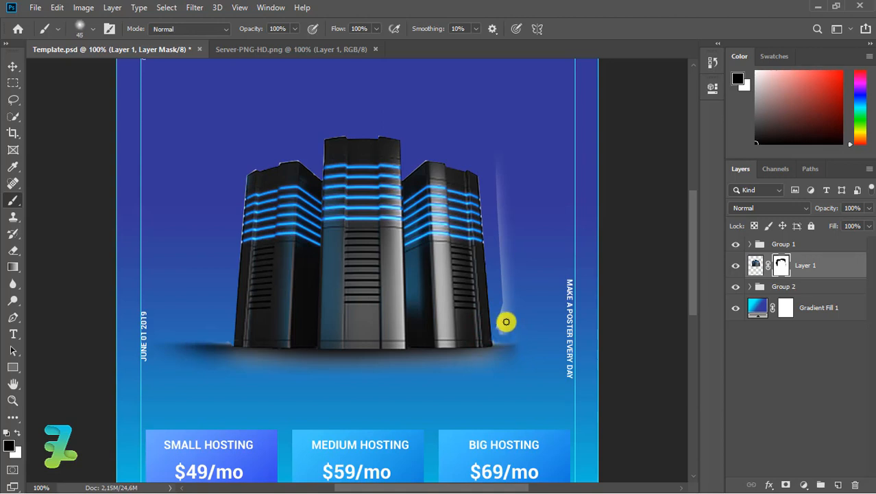
pyautogui.click(507, 321)
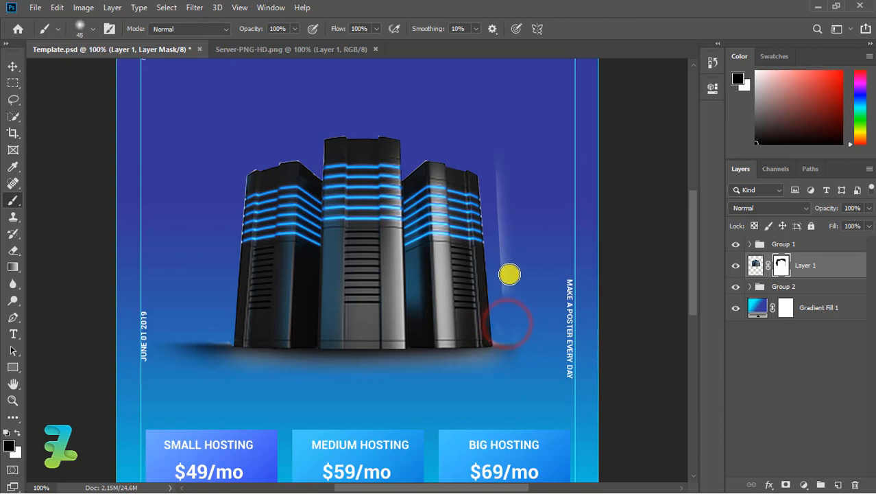
pyautogui.moveTo(509, 274)
pyautogui.mouseDown()
pyautogui.moveTo(496, 156)
pyautogui.moveTo(508, 294)
pyautogui.mouseUp()
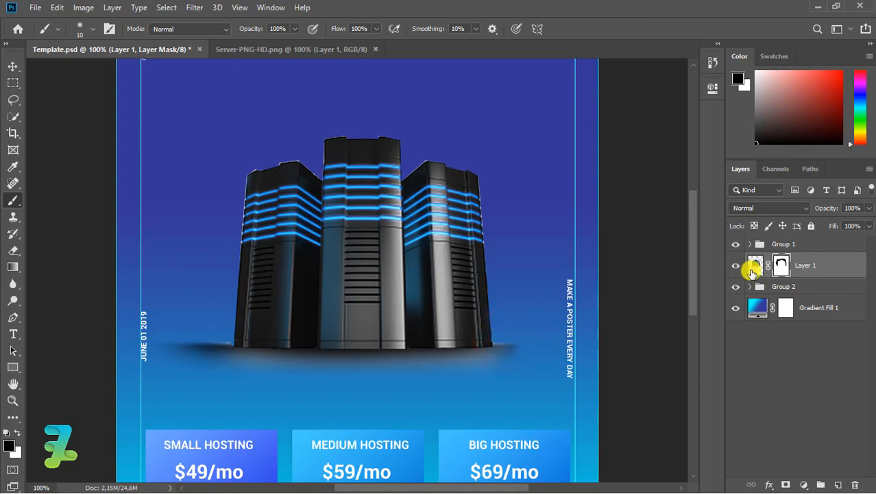
# Add an empty layer between the server image and Group 2, and set the foreground colour to light cyan abfeff
pyautogui.click(800, 288)
pyautogui.click(838, 485)
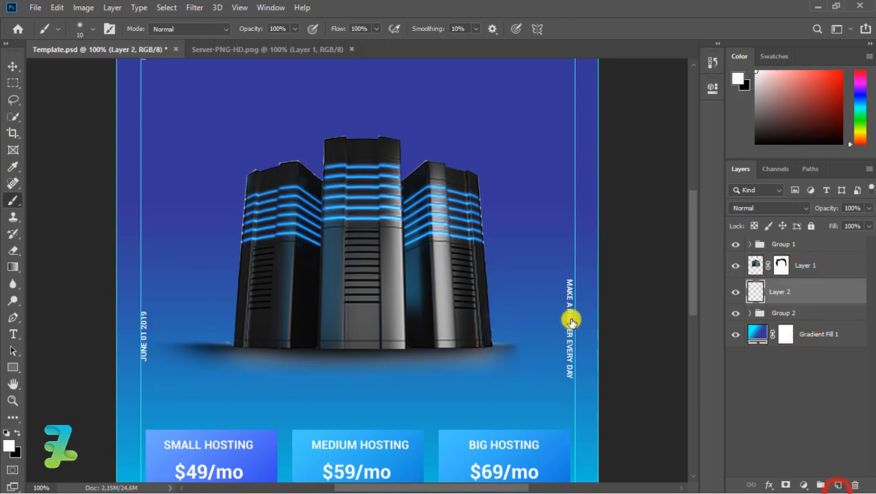
pyautogui.click(8, 450)
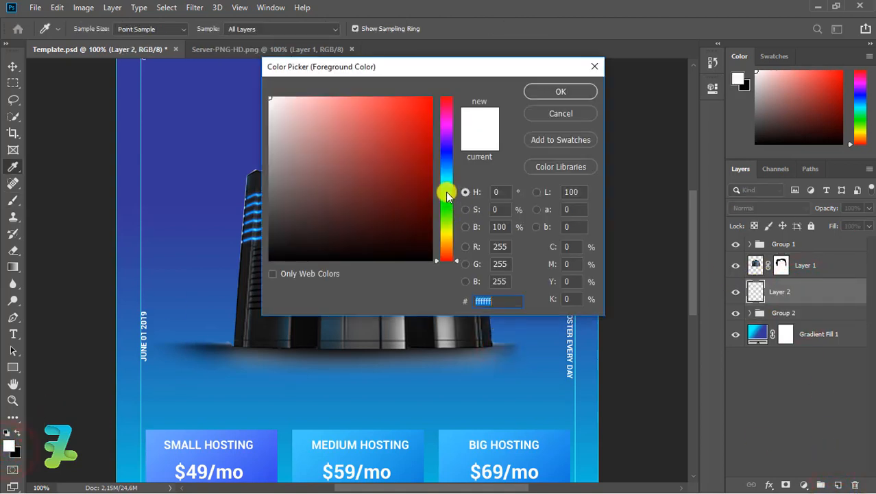
pyautogui.click(446, 179)
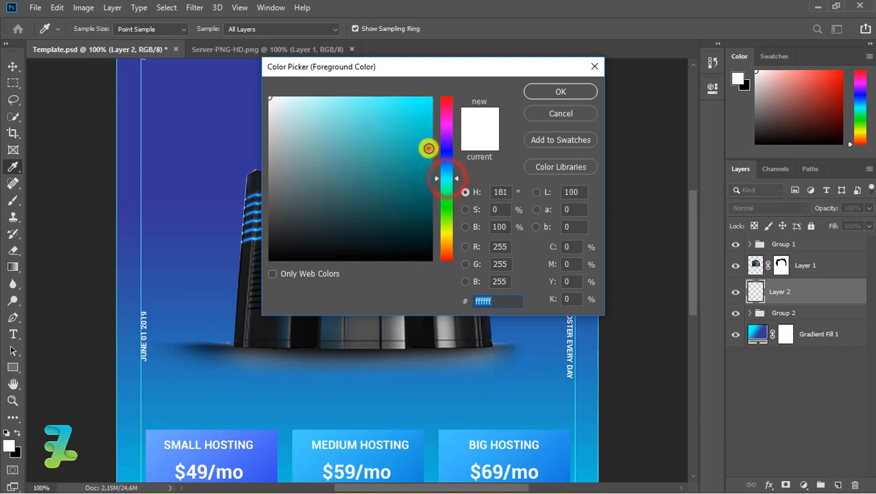
pyautogui.moveTo(427, 147)
pyautogui.mouseDown()
pyautogui.moveTo(376, 82)
pyautogui.moveTo(295, 51)
pyautogui.moveTo(323, 56)
pyautogui.mouseUp()
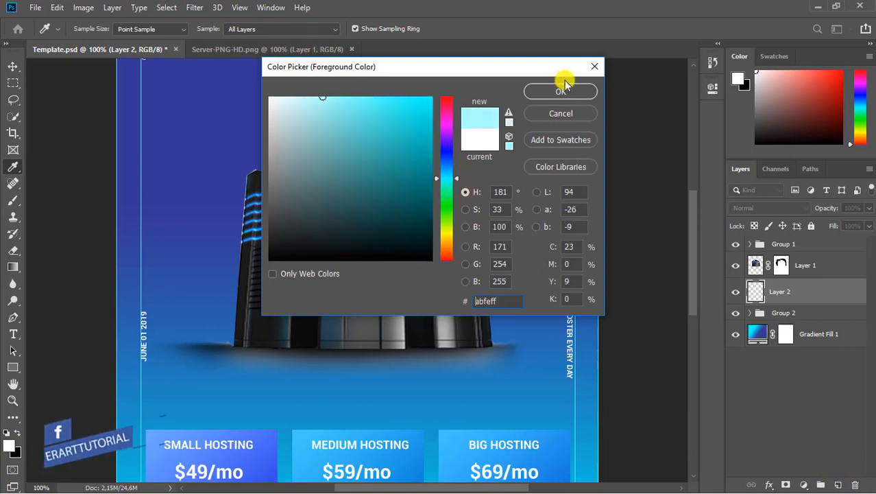
pyautogui.click(567, 86)
# Paint one large light cyan glow centred behind the servers with a soft 800 px brush at 0% hardness
pyautogui.click(13, 201)
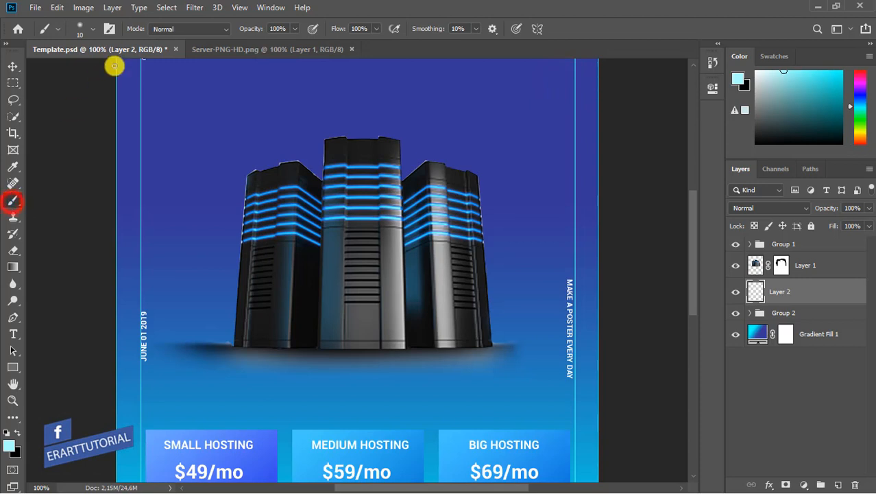
pyautogui.click(93, 28)
pyautogui.moveTo(74, 71); pyautogui.dragTo(141, 71)
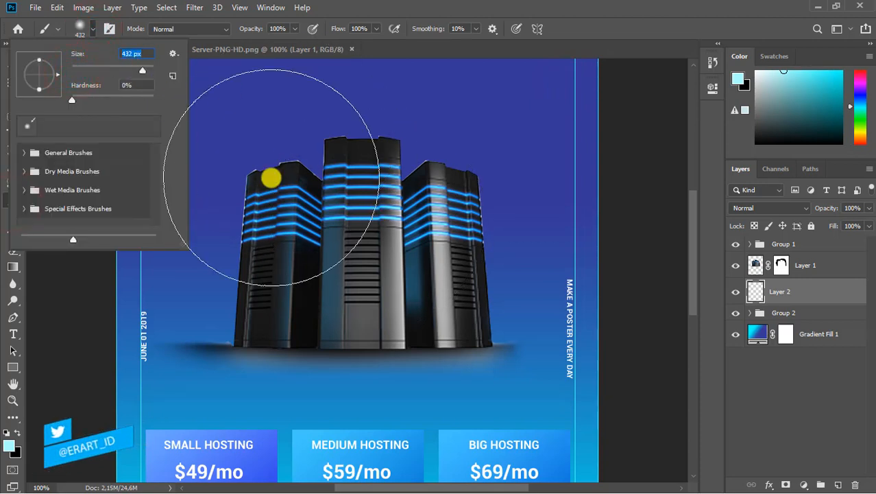
pyautogui.write(']]]]')
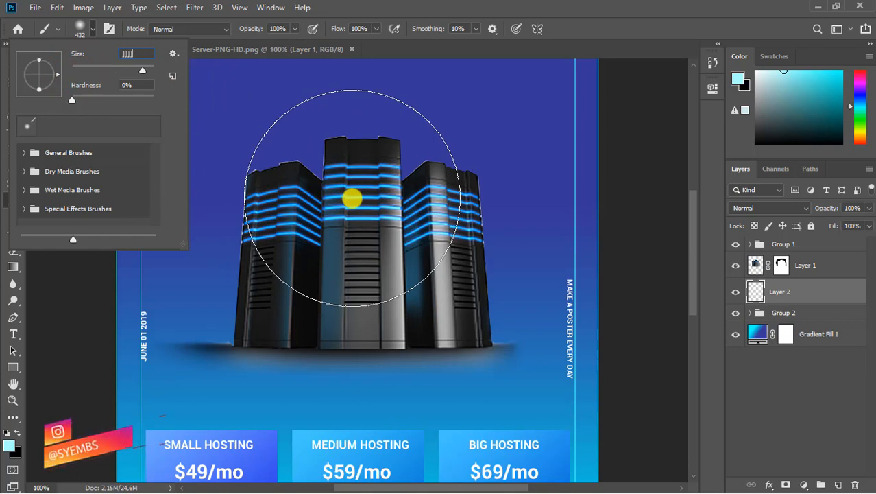
pyautogui.click(91, 29)
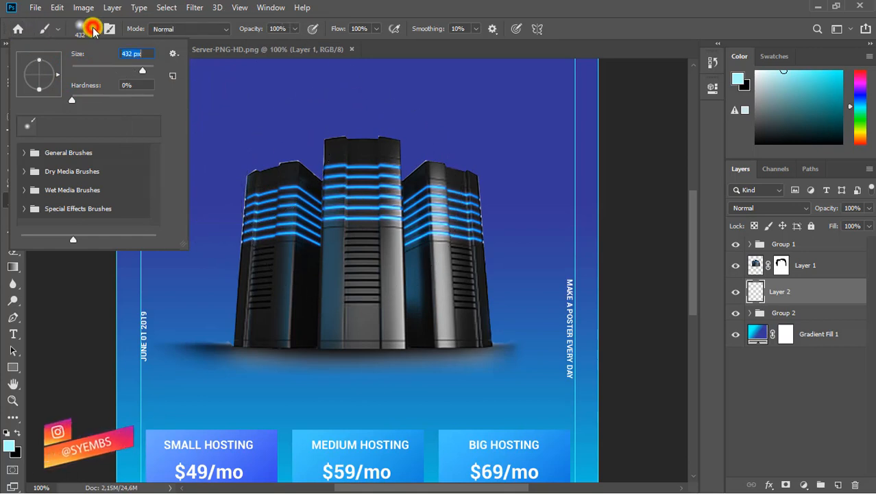
pyautogui.click(430, 204)
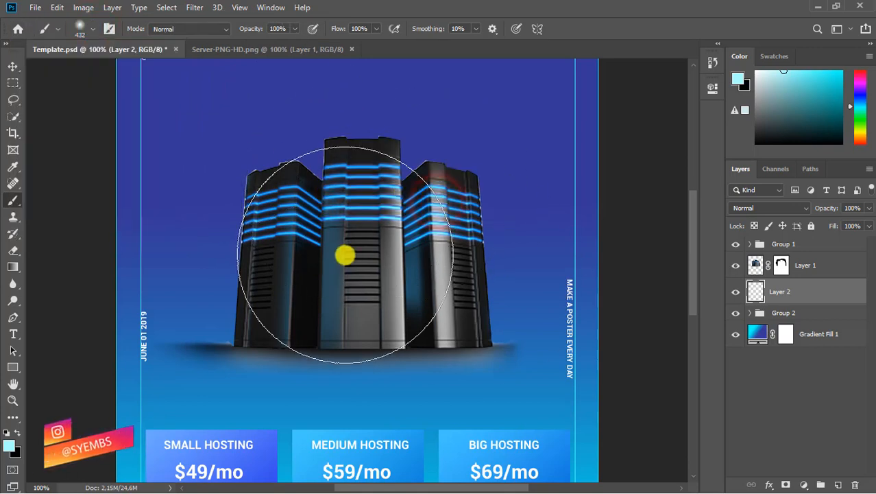
pyautogui.press(']')
pyautogui.press(']')
pyautogui.press(']')
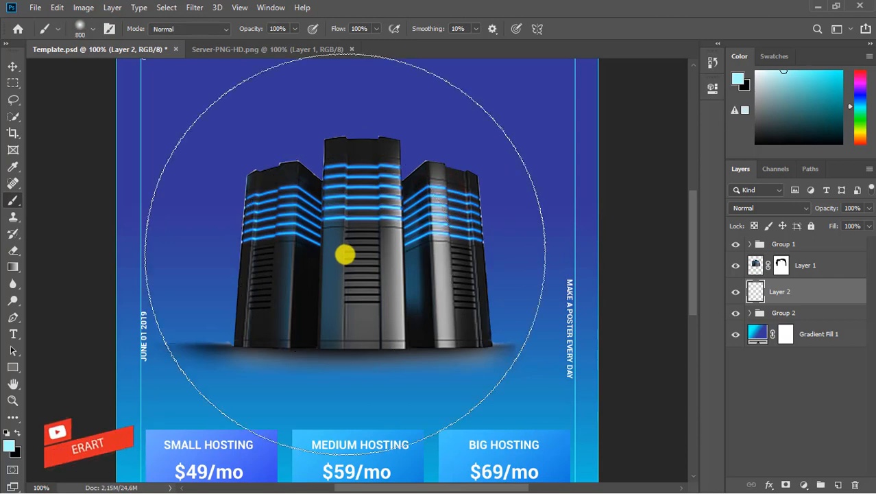
pyautogui.hotkey('ctrl', '-')
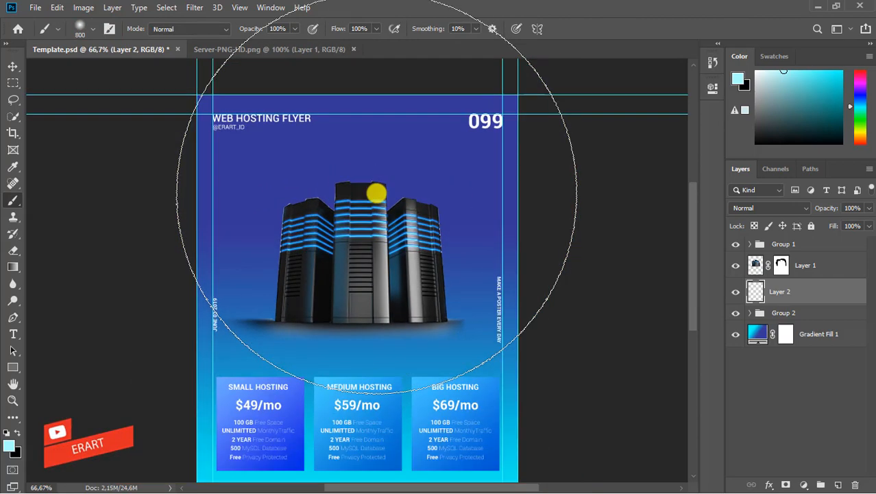
pyautogui.click(358, 228)
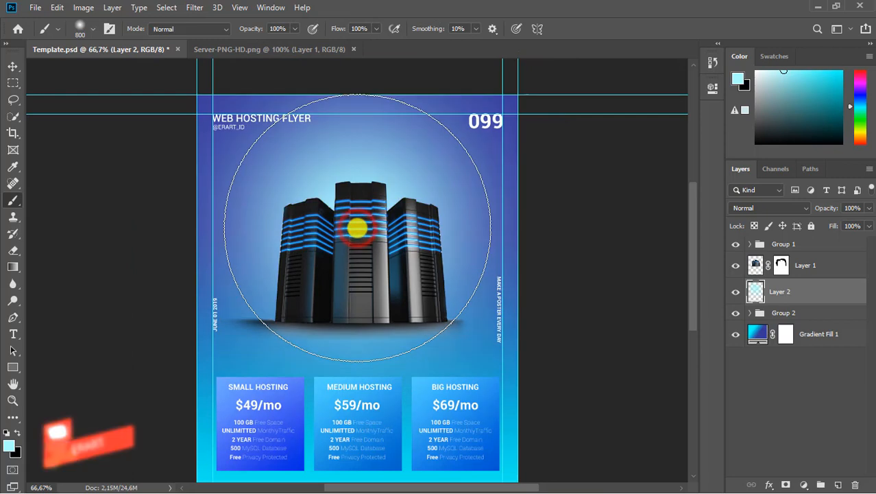
pyautogui.hotkey('ctrl', 'z')
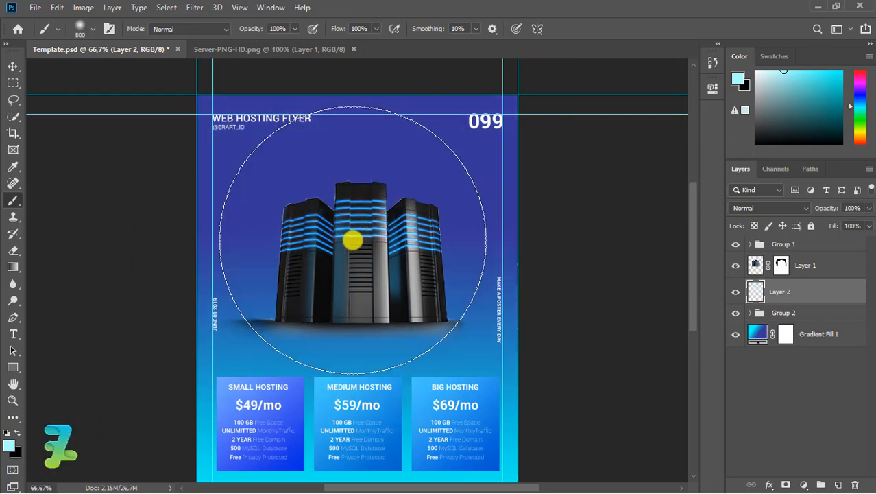
pyautogui.click(352, 243)
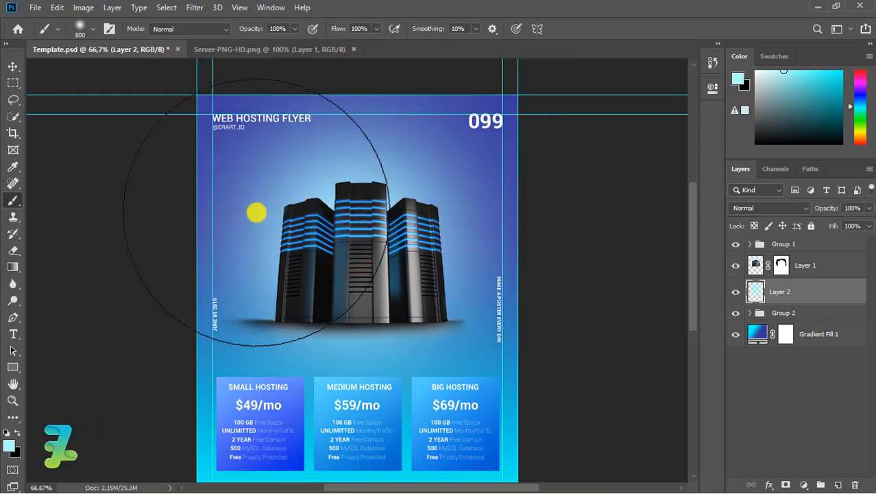
# Lower the opacity of the cyan glow layer to 52%
pyautogui.click(12, 66)
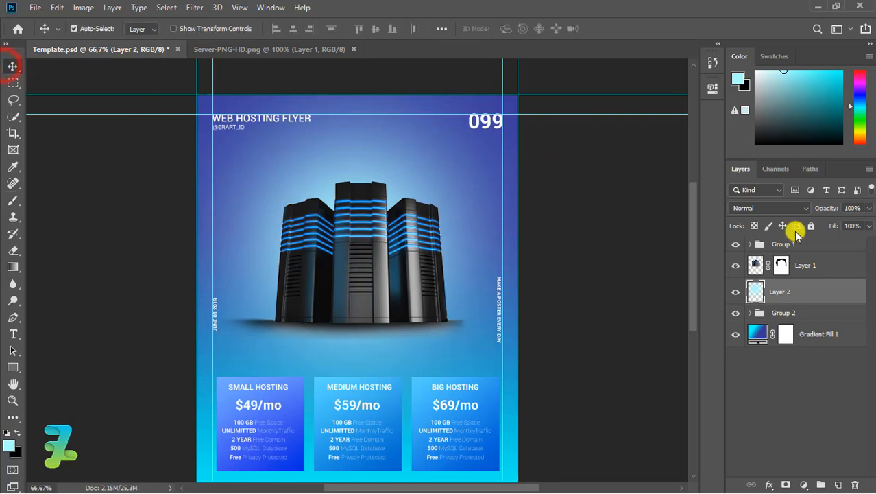
pyautogui.click(869, 208)
pyautogui.moveTo(868, 228); pyautogui.dragTo(839, 228)
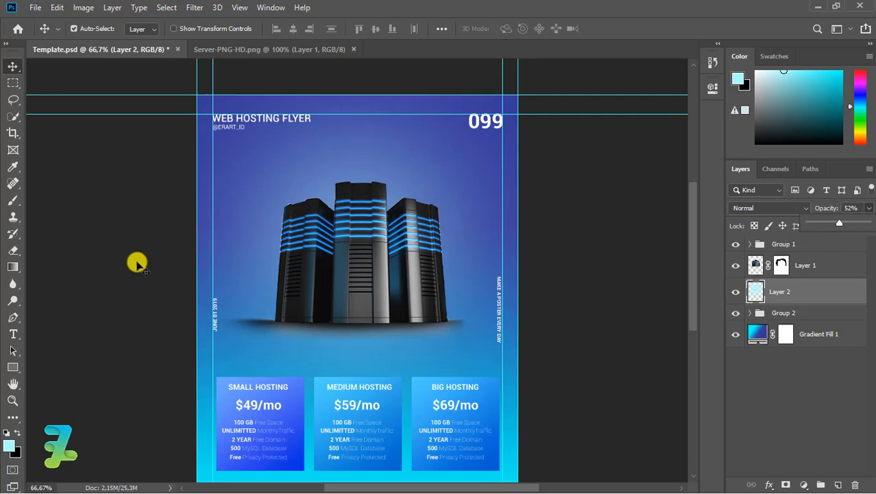
# Set the foreground colour to white ffffff and add the text "BIG DATA STORAGE" between the servers and the price boxes
pyautogui.click(13, 334)
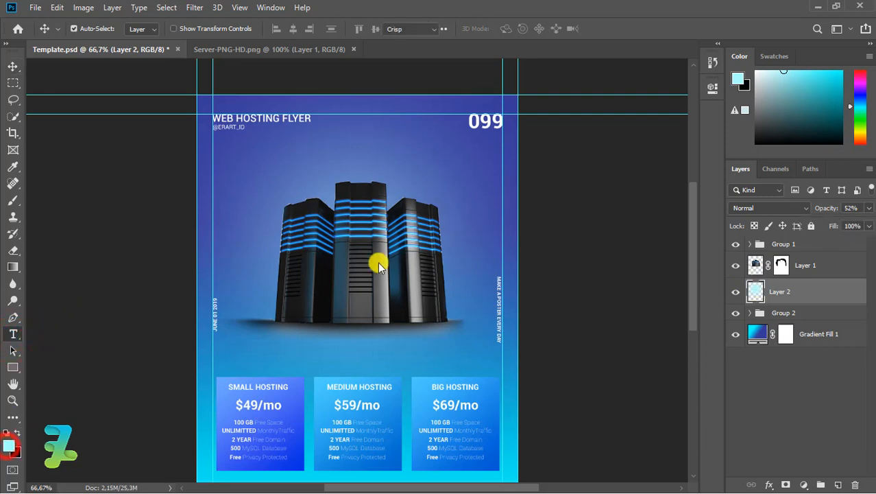
pyautogui.moveTo(346, 170); pyautogui.dragTo(260, 90)
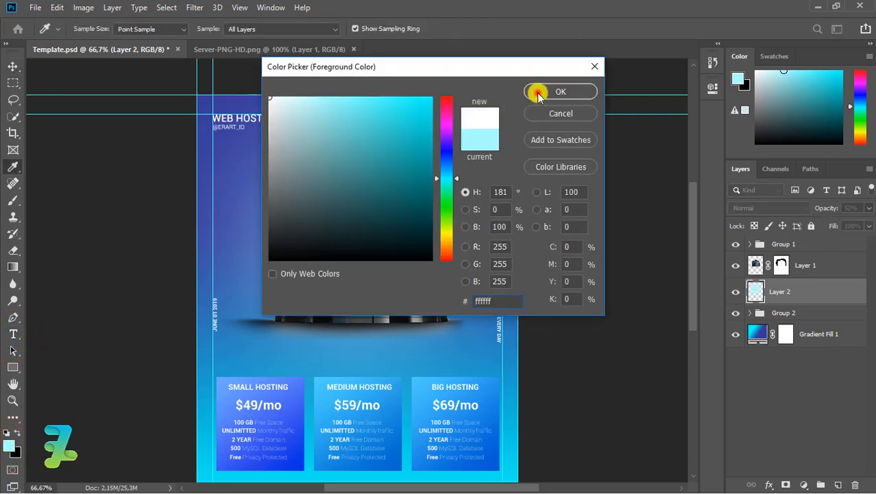
pyautogui.click(538, 92)
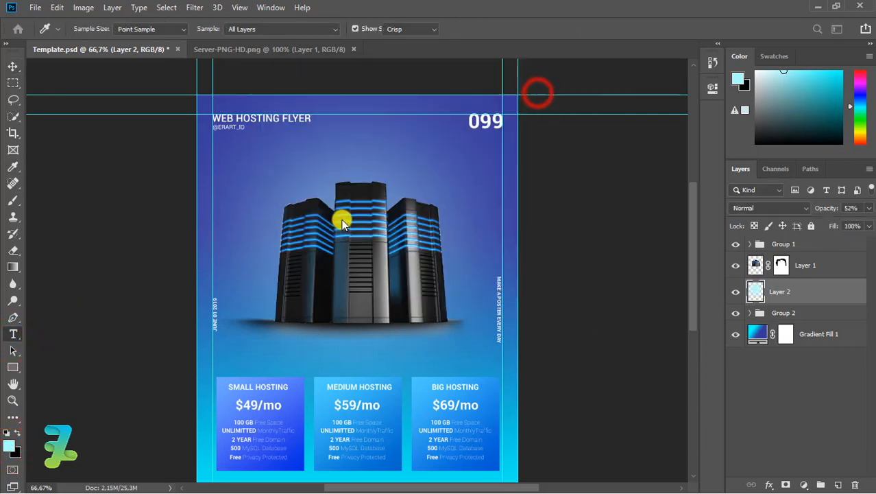
pyautogui.click(254, 357)
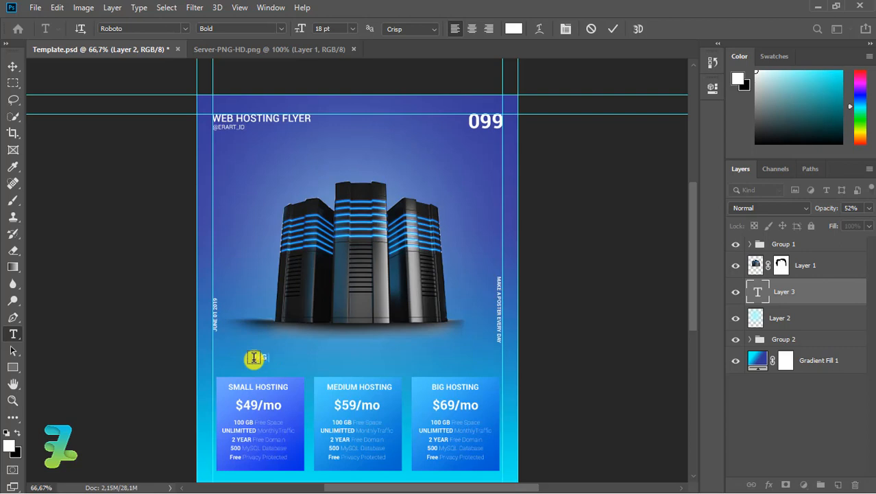
pyautogui.write('BIG DATA STORAGE')
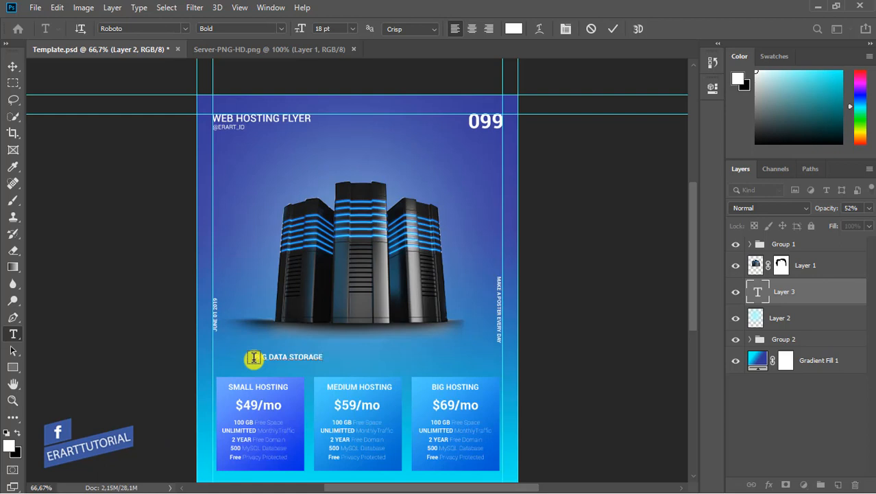
# Enlarge the headline to 72 pt and move it between the page margins, just above the price boxes
pyautogui.hotkey('ctrl', 'a')
pyautogui.click(352, 29)
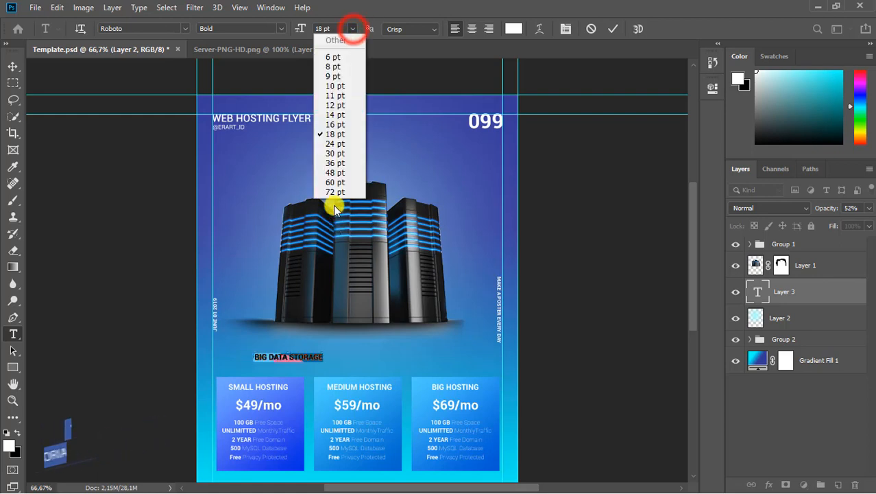
pyautogui.click(333, 196)
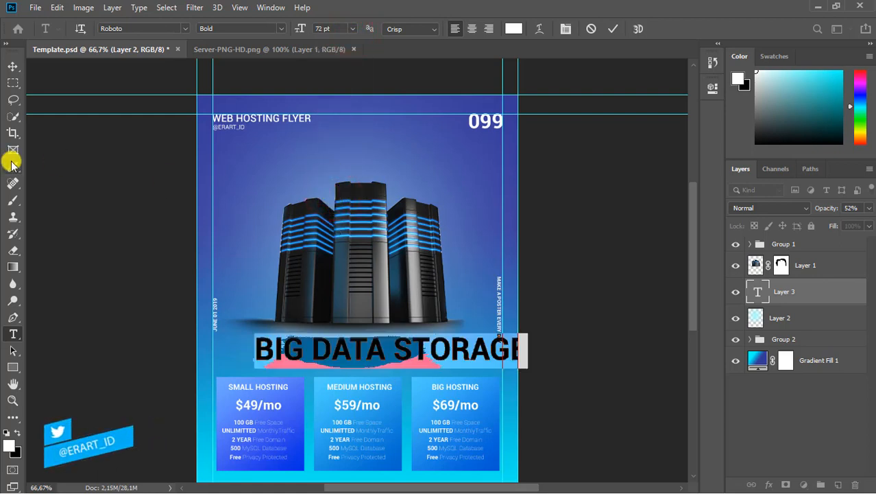
pyautogui.click(12, 65)
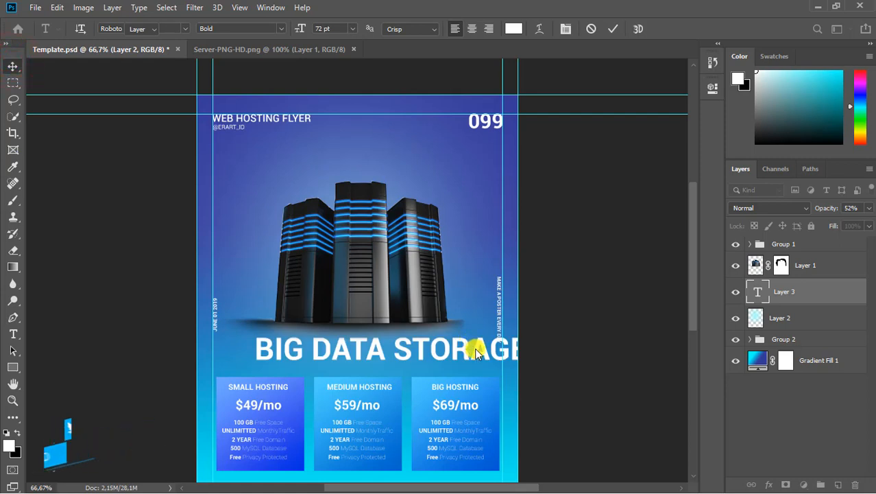
pyautogui.moveTo(471, 347); pyautogui.dragTo(440, 356)
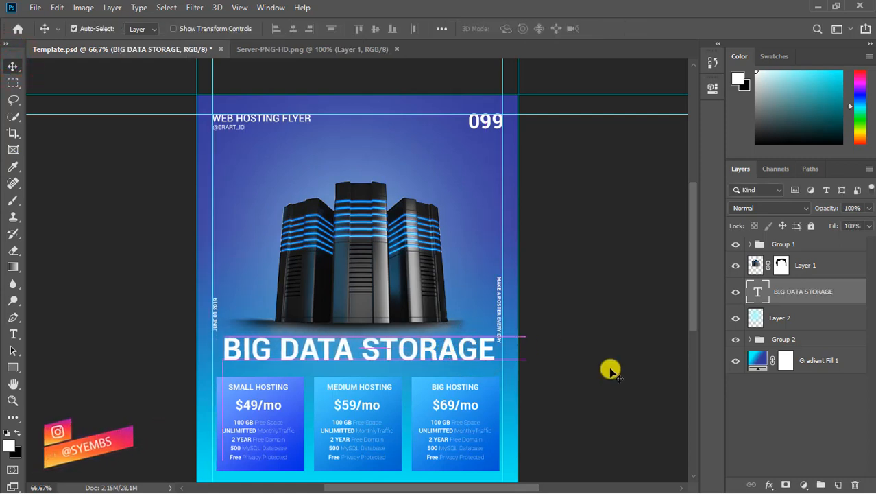
# Set the words "DATA STORAGE" in the headline to Roboto Thin, leaving "BIG" in Bold
pyautogui.doubleClick(752, 292)
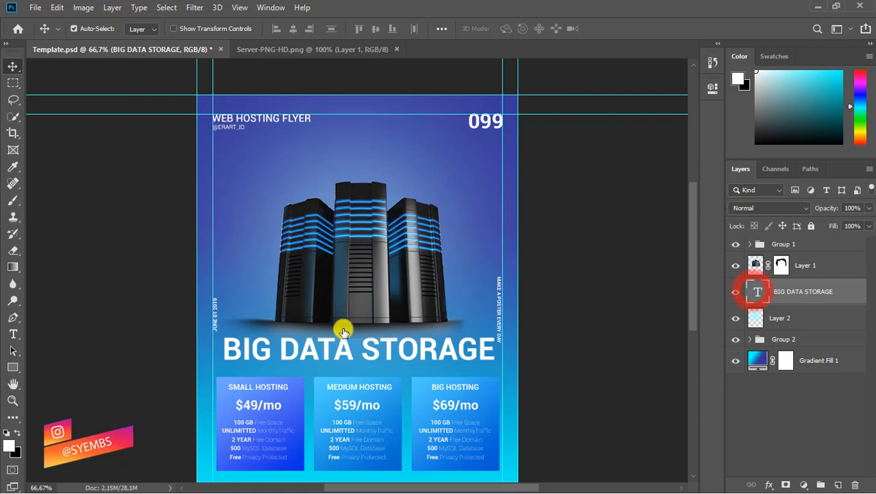
pyautogui.click(271, 348)
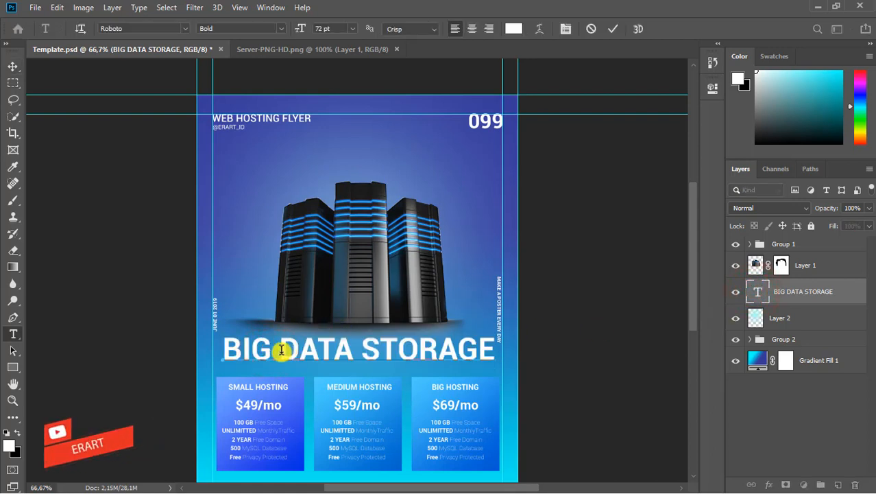
pyautogui.moveTo(281, 350); pyautogui.dragTo(514, 342)
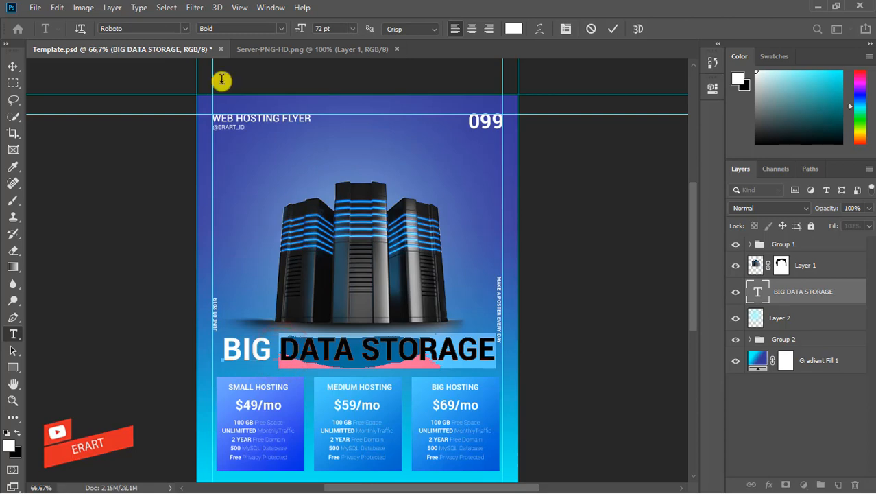
pyautogui.click(282, 27)
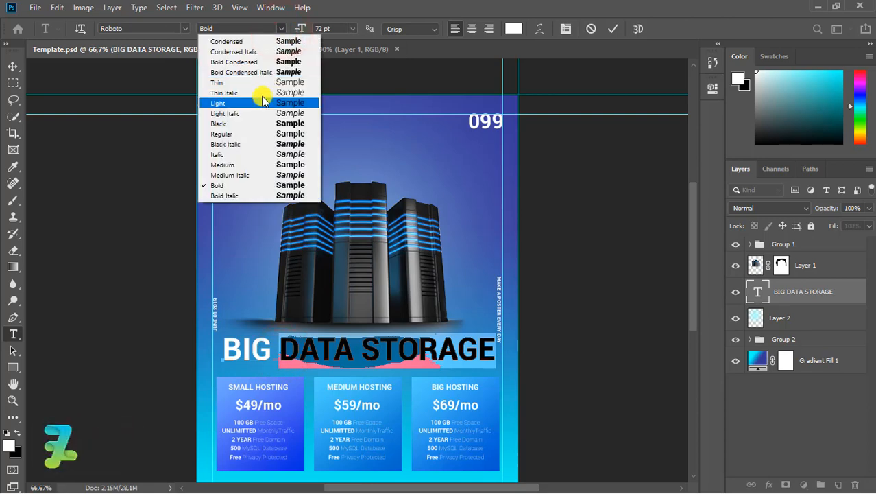
pyautogui.click(259, 82)
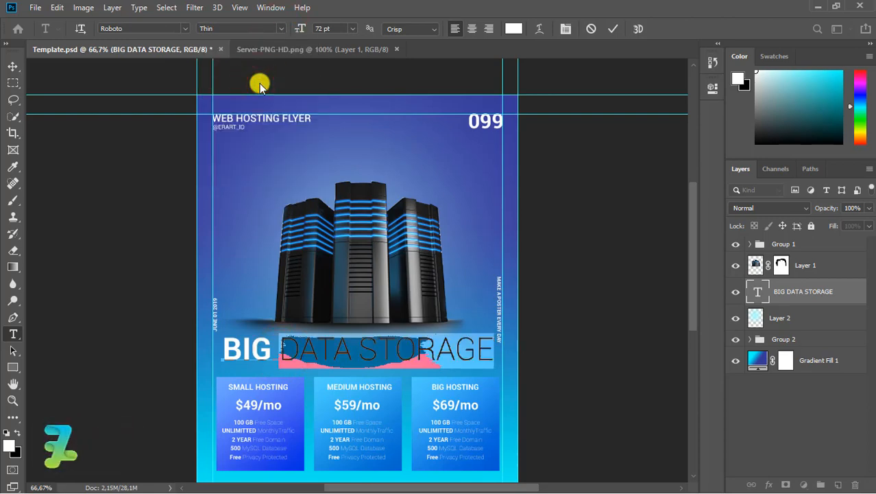
pyautogui.click(13, 66)
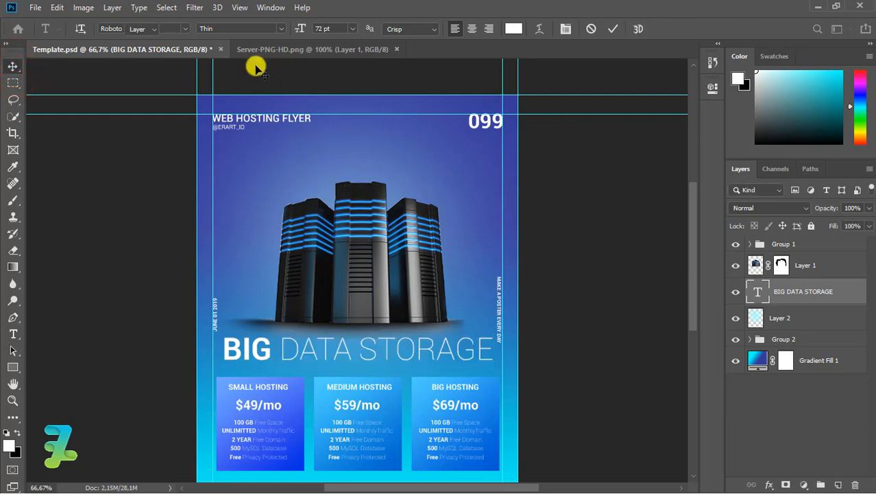
# Centre the headline horizontally on the whole canvas and clear the selection
pyautogui.hotkey('ctrl', 'a')
pyautogui.click(287, 30)
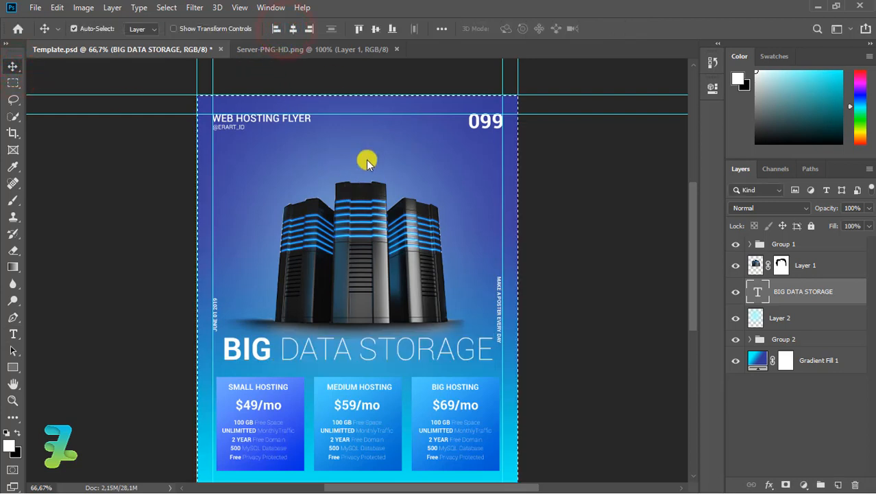
pyautogui.press('ctrl')
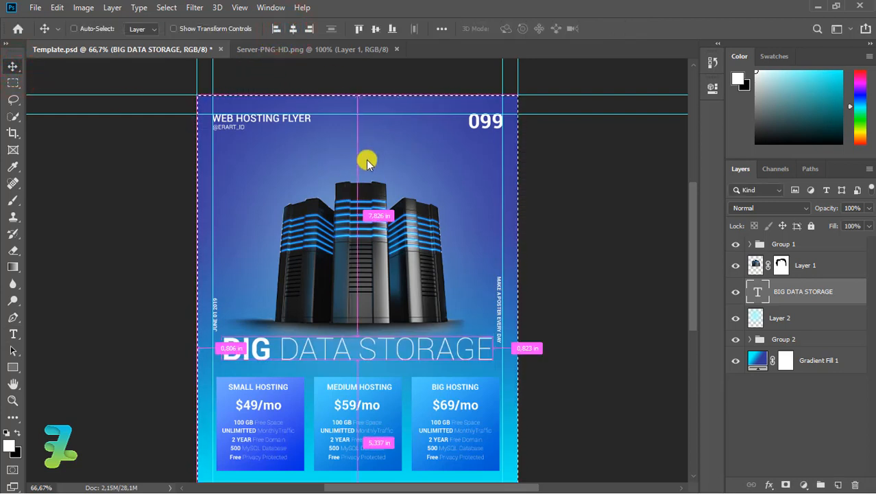
pyautogui.hotkey('ctrl', 'd')
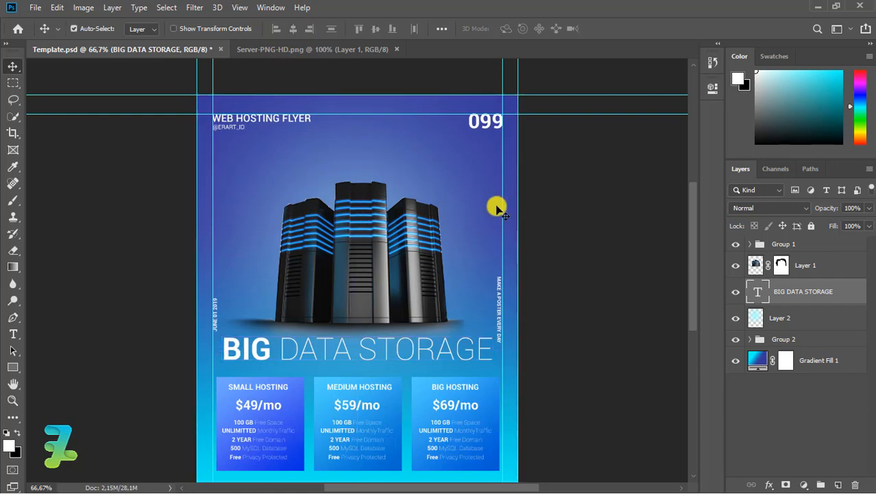
# Add an empty layer directly above the server image and set the foreground colour to a bright violet-blue
pyautogui.scroll(1, 692, 273)
pyautogui.moveTo(691, 269); pyautogui.dragTo(701, 284)
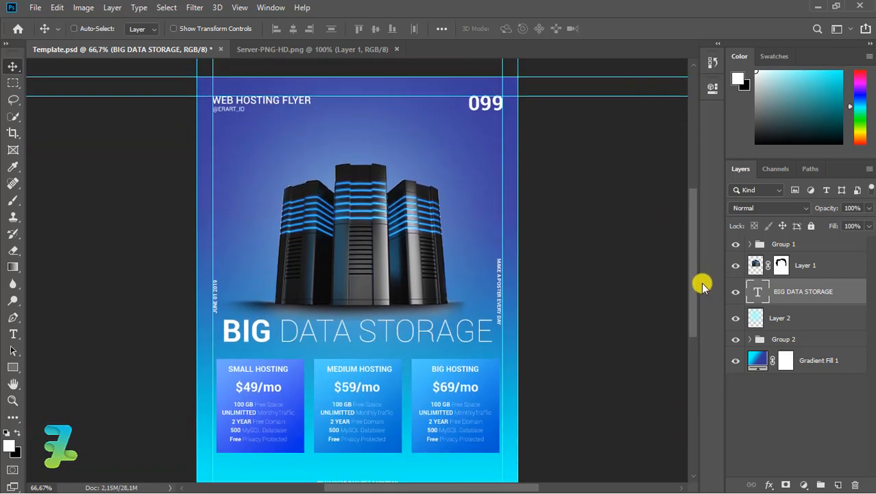
pyautogui.hotkey('ctrl', '-')
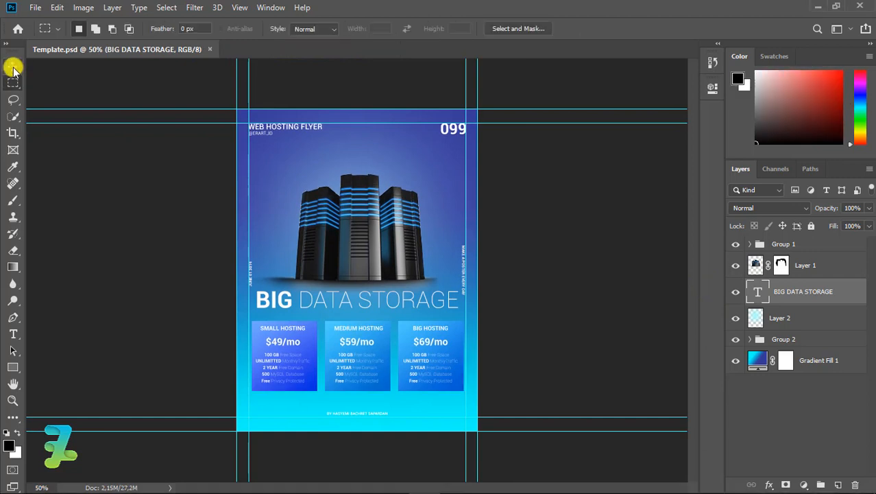
pyautogui.press('v')
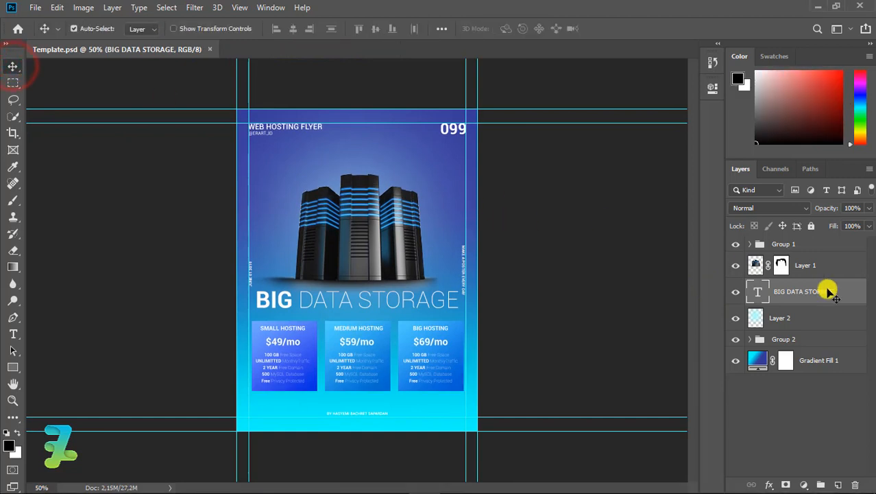
pyautogui.click(754, 270)
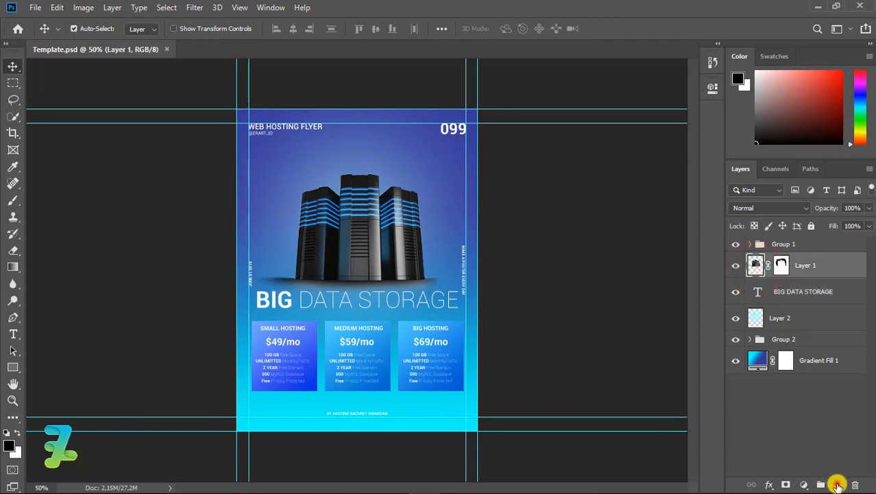
pyautogui.click(838, 484)
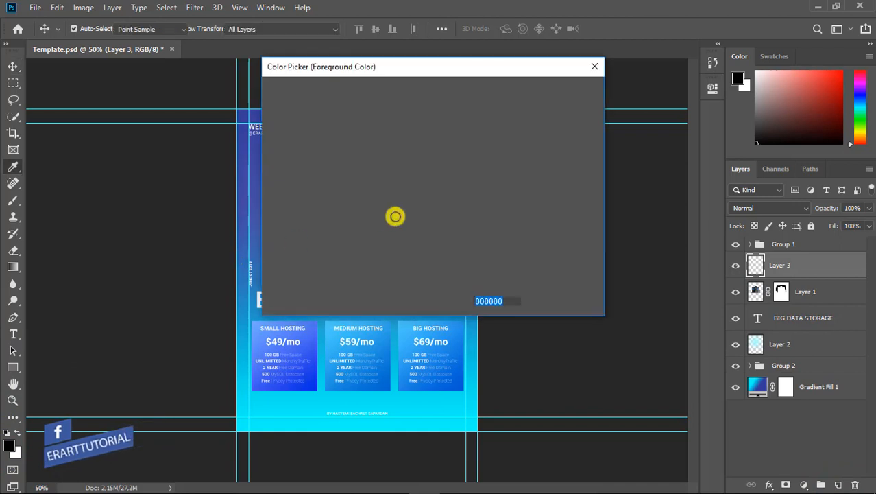
pyautogui.click(448, 153)
pyautogui.moveTo(410, 144)
pyautogui.mouseDown()
pyautogui.moveTo(362, 80)
pyautogui.moveTo(350, 79)
pyautogui.moveTo(364, 80)
pyautogui.mouseUp()
pyautogui.moveTo(447, 167); pyautogui.dragTo(445, 151)
pyautogui.moveTo(414, 108); pyautogui.dragTo(392, 84)
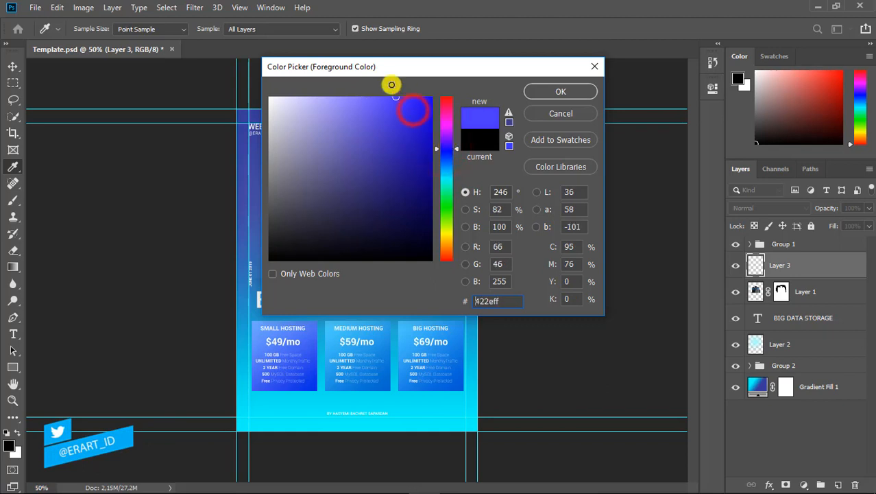
pyautogui.click(536, 92)
# Paint violet-blue over the glowing light strips of the left server tower with a soft 25 px brush
pyautogui.press('v')
pyautogui.click(13, 198)
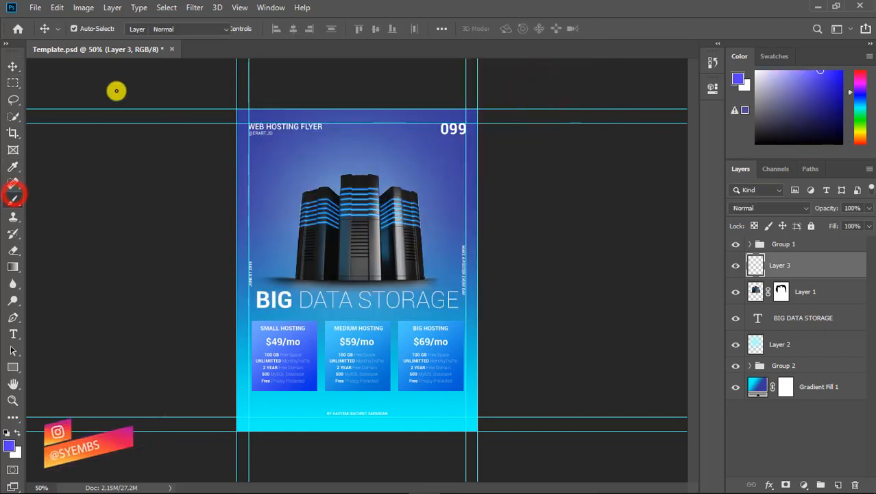
pyautogui.hotkey('ctrl', '+')
pyautogui.hotkey('ctrl', '+')
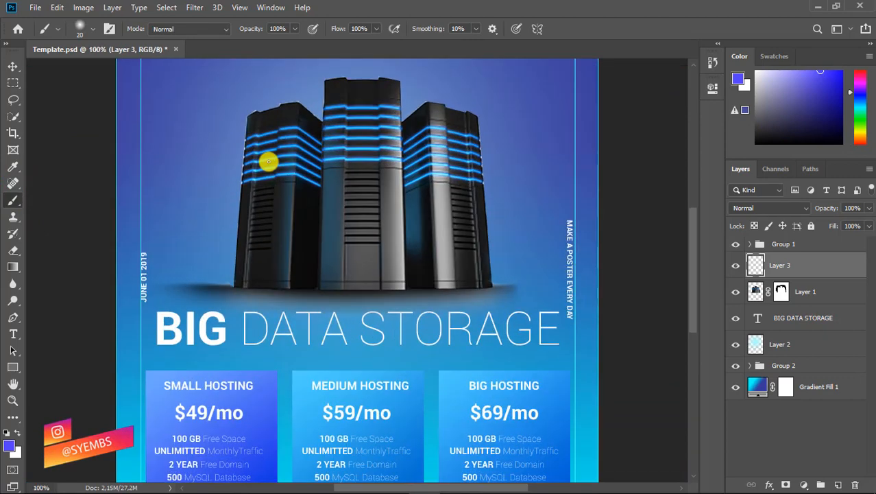
pyautogui.press(']')
pyautogui.moveTo(247, 139)
pyautogui.mouseDown()
pyautogui.moveTo(298, 131)
pyautogui.moveTo(323, 155)
pyautogui.moveTo(284, 137)
pyautogui.moveTo(238, 152)
pyautogui.mouseUp()
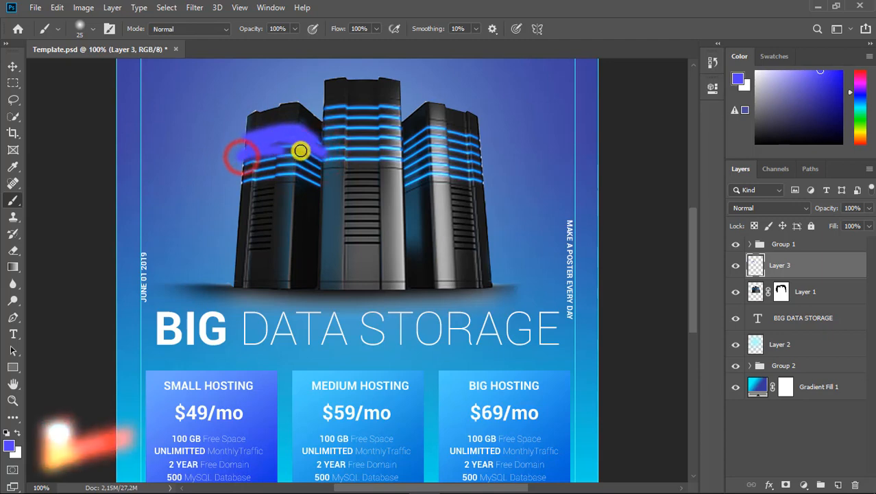
pyautogui.moveTo(299, 164)
pyautogui.mouseDown()
pyautogui.moveTo(250, 160)
pyautogui.moveTo(241, 174)
pyautogui.moveTo(298, 170)
pyautogui.moveTo(318, 194)
pyautogui.mouseUp()
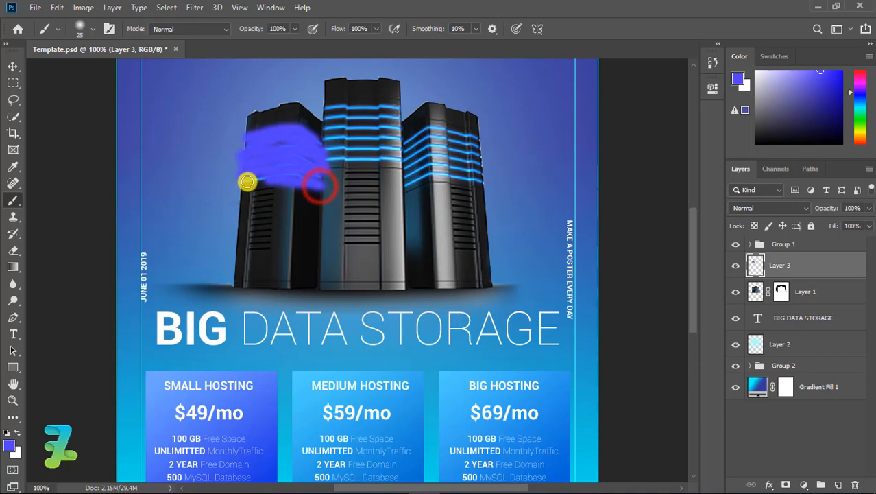
# Cover the light strips of the middle and right server towers with violet-blue brush strokes
pyautogui.moveTo(322, 105)
pyautogui.mouseDown()
pyautogui.moveTo(397, 103)
pyautogui.moveTo(398, 112)
pyautogui.moveTo(350, 104)
pyautogui.moveTo(320, 116)
pyautogui.moveTo(406, 118)
pyautogui.moveTo(404, 126)
pyautogui.moveTo(329, 139)
pyautogui.mouseUp()
pyautogui.hotkey('ctrl', 'z')
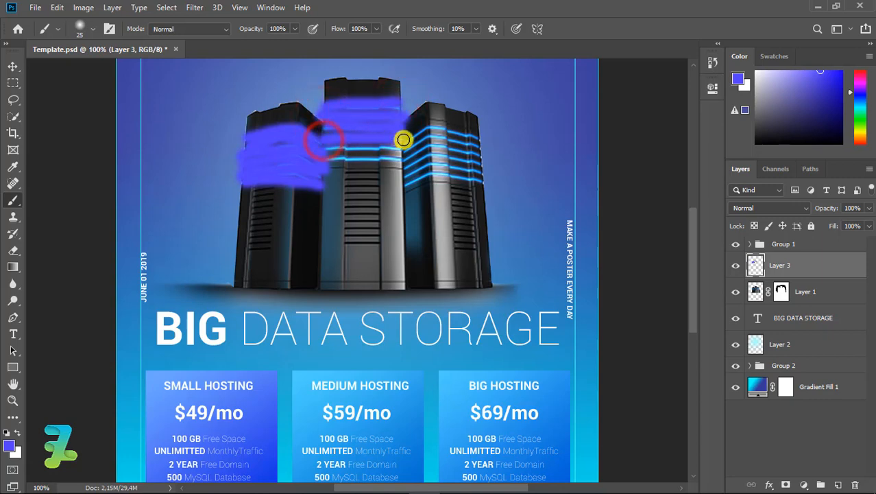
pyautogui.moveTo(398, 148)
pyautogui.mouseDown()
pyautogui.moveTo(328, 150)
pyautogui.moveTo(324, 162)
pyautogui.moveTo(399, 166)
pyautogui.moveTo(407, 192)
pyautogui.moveTo(405, 184)
pyautogui.moveTo(436, 174)
pyautogui.moveTo(482, 184)
pyautogui.mouseUp()
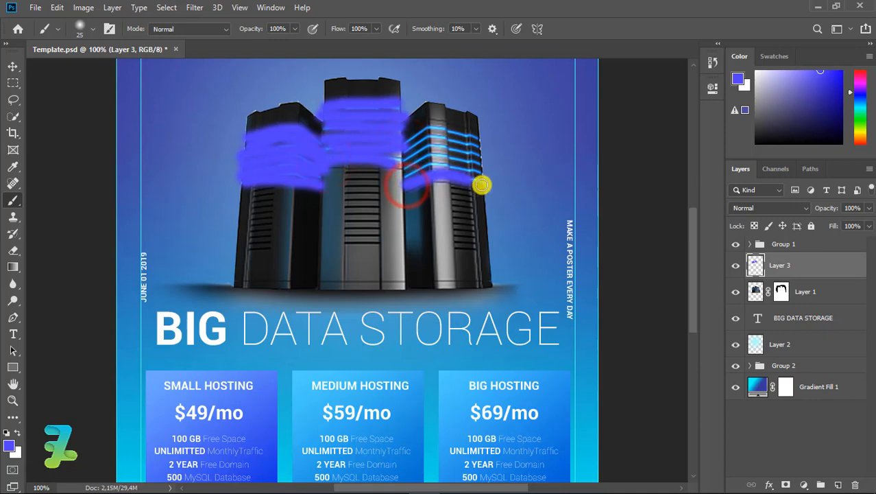
pyautogui.click(481, 175)
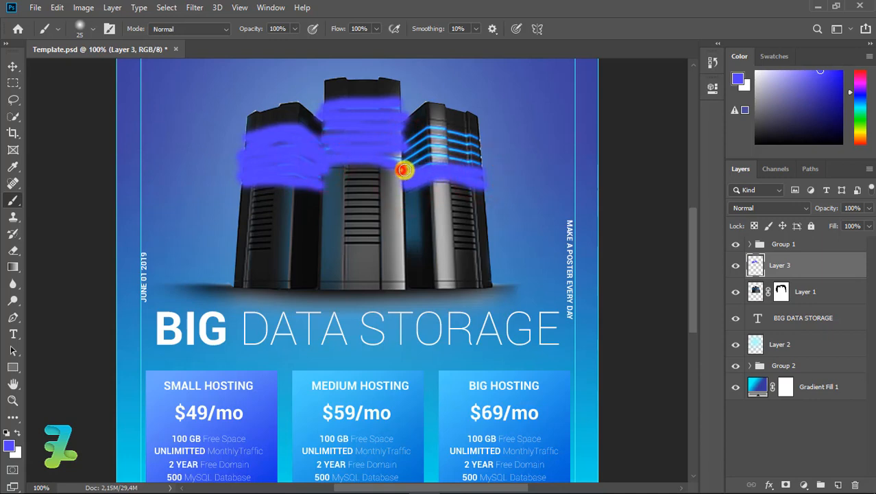
pyautogui.moveTo(405, 170)
pyautogui.mouseDown()
pyautogui.moveTo(445, 155)
pyautogui.moveTo(484, 163)
pyautogui.moveTo(477, 149)
pyautogui.moveTo(406, 160)
pyautogui.moveTo(401, 151)
pyautogui.moveTo(436, 140)
pyautogui.moveTo(481, 155)
pyautogui.moveTo(474, 138)
pyautogui.moveTo(440, 135)
pyautogui.moveTo(397, 149)
pyautogui.mouseUp()
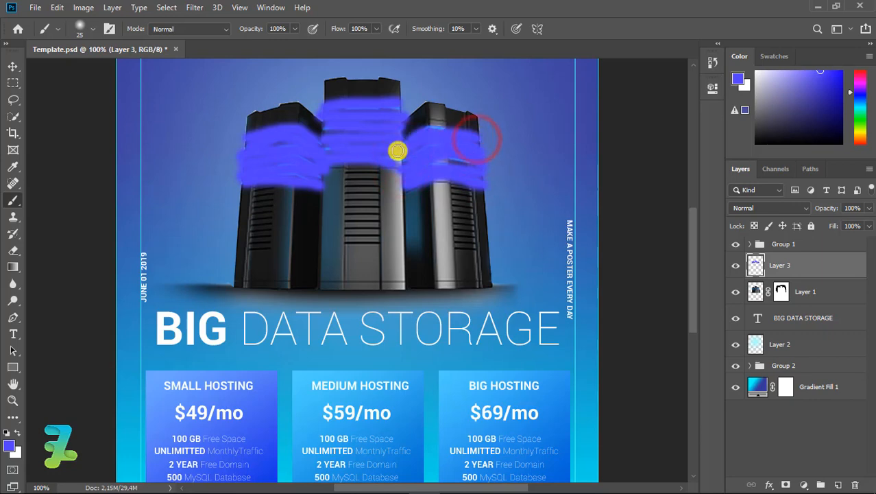
# Set the painted violet-blue layer to Color Dodge blending and lower its opacity to 73%
pyautogui.click(752, 208)
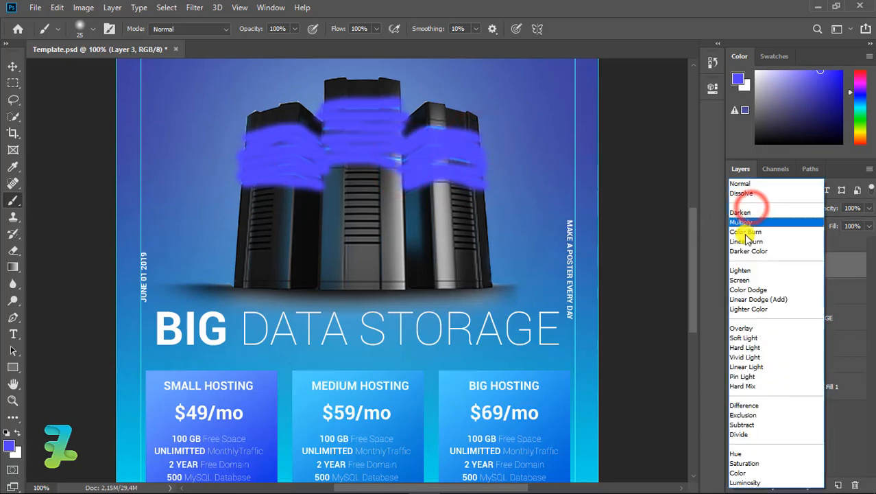
pyautogui.click(740, 290)
pyautogui.click(867, 209)
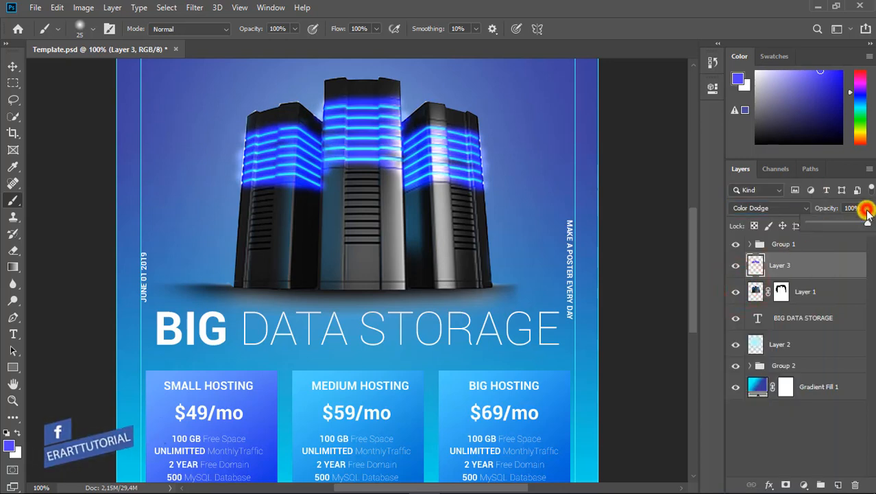
pyautogui.moveTo(864, 225); pyautogui.dragTo(853, 227)
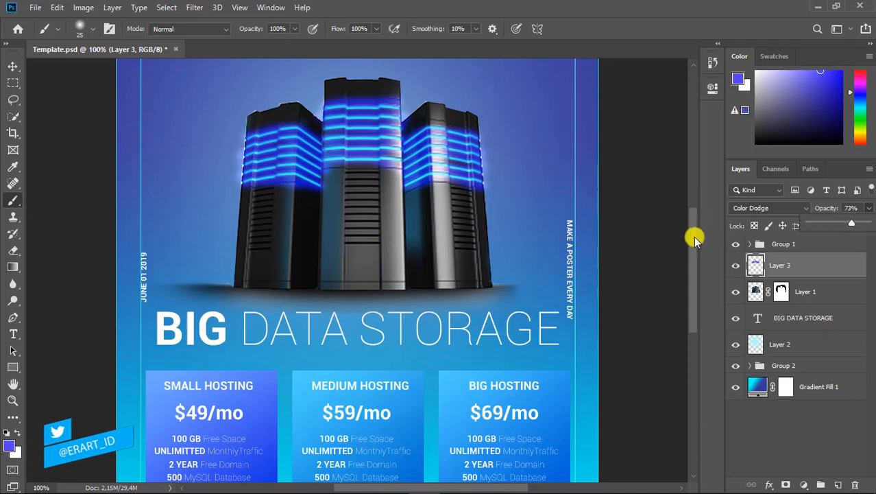
# Draw a narrow rectangle of about 13 × 56 px on a new layer, just above the middle server tower's left edge
pyautogui.moveTo(694, 238); pyautogui.dragTo(685, 194)
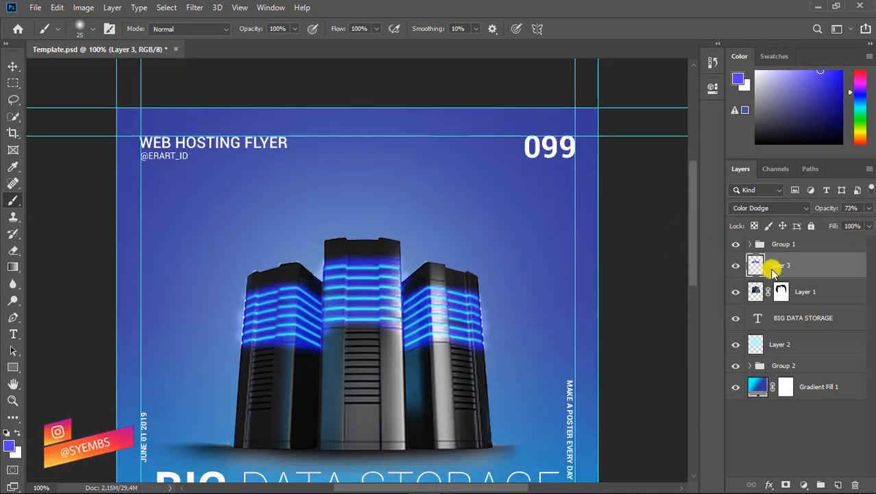
pyautogui.click(837, 483)
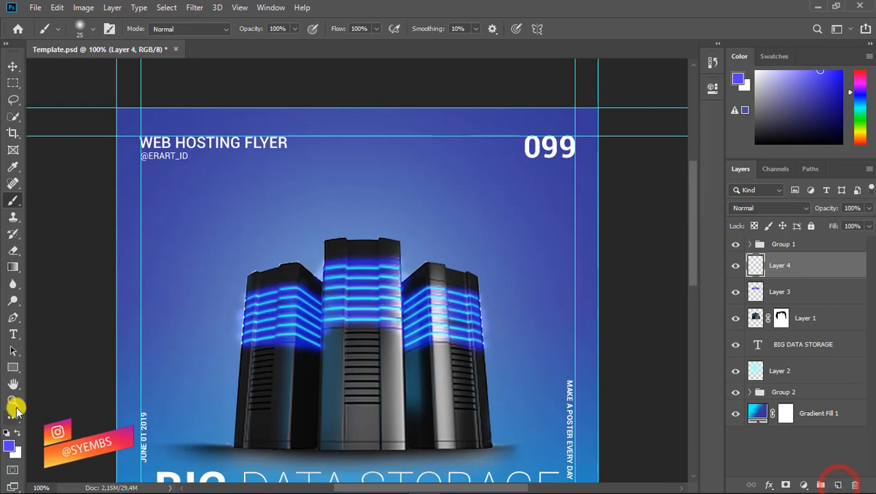
pyautogui.click(13, 367)
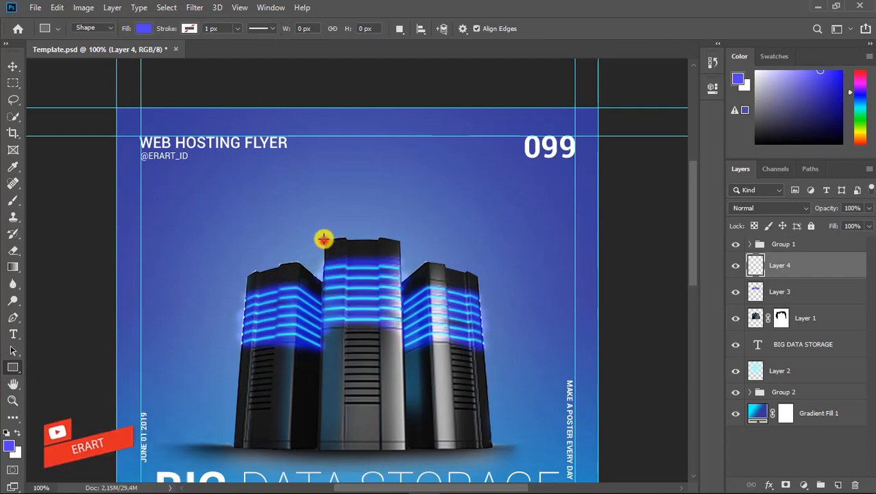
pyautogui.moveTo(323, 239); pyautogui.dragTo(331, 196)
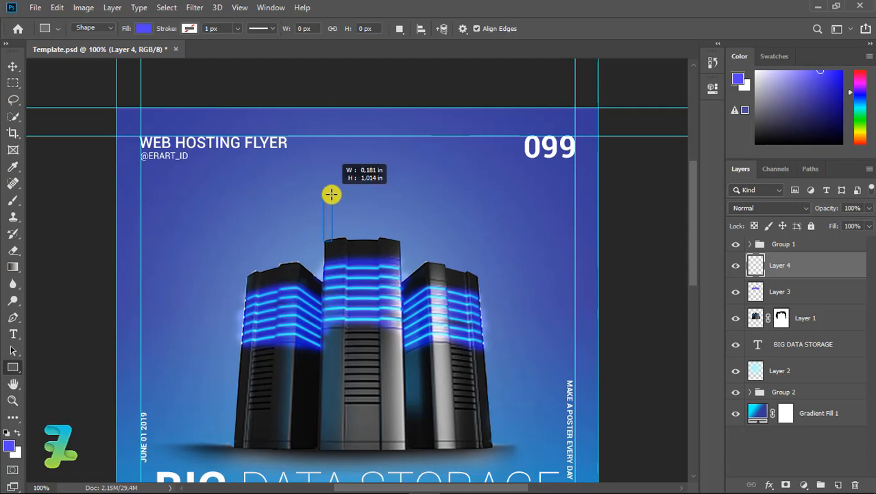
pyautogui.moveTo(331, 197); pyautogui.dragTo(331, 205)
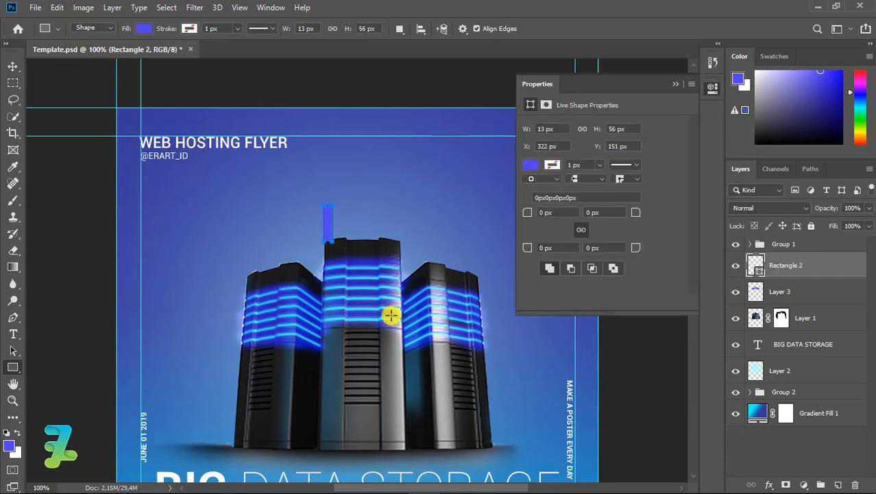
# Fill the narrow rectangle above the middle tower with bright cyan
pyautogui.click(533, 166)
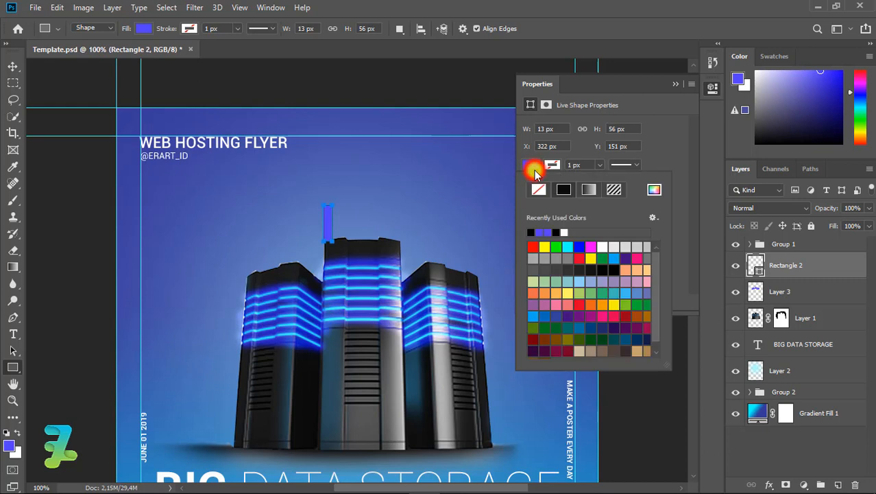
pyautogui.click(568, 247)
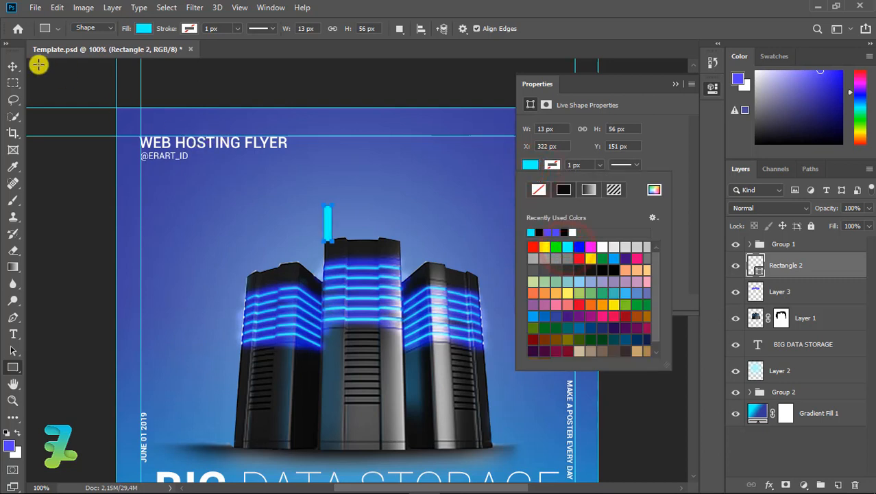
pyautogui.click(12, 67)
pyautogui.click(676, 82)
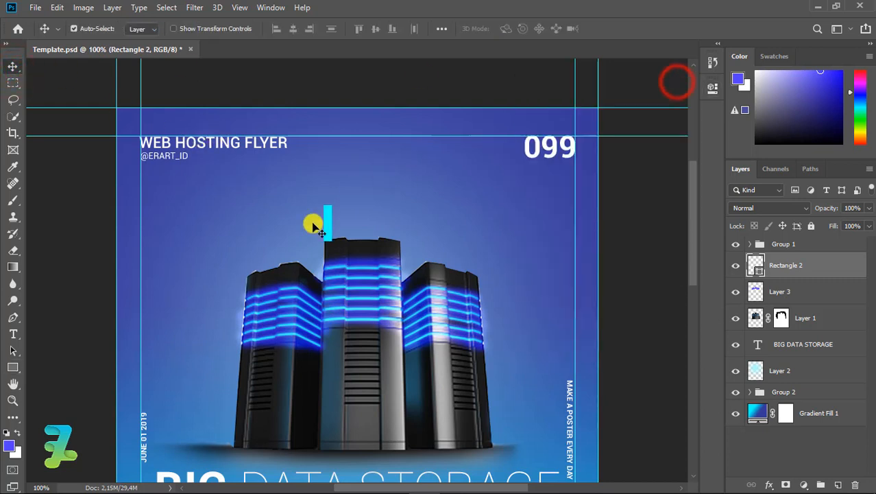
# Copy the cyan bar into a staggered row of five above the middle tower, and duplicate the whole row
pyautogui.moveTo(336, 211); pyautogui.dragTo(393, 217)
pyautogui.keyDown('alt'); pyautogui.click(352, 202); pyautogui.keyUp('alt')
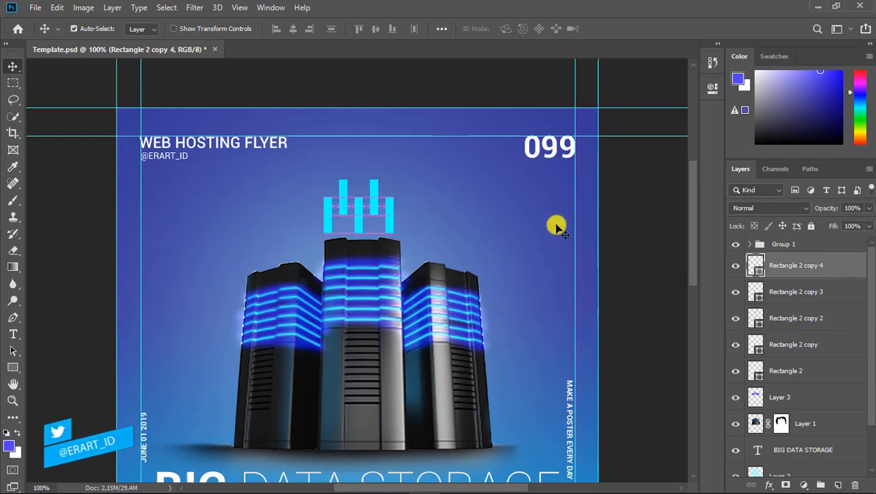
pyautogui.keyDown('shift'); pyautogui.click(754, 371); pyautogui.keyUp('shift')
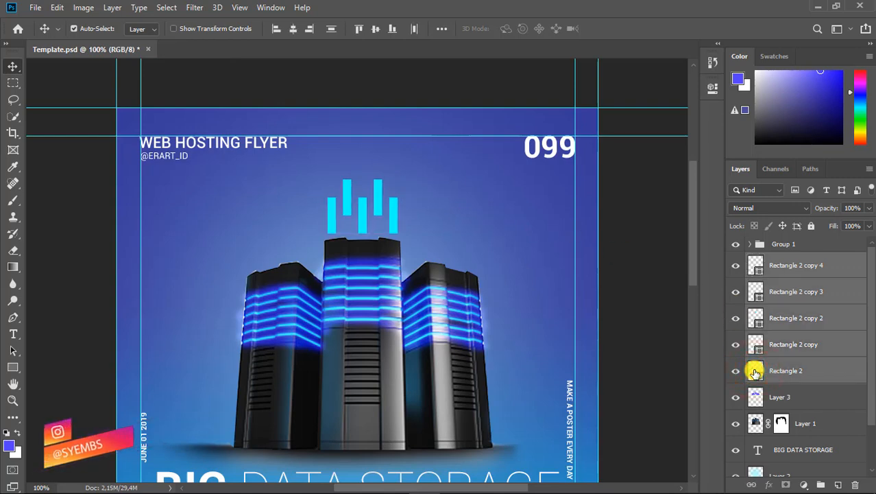
pyautogui.hotkey('ctrl', 'j')
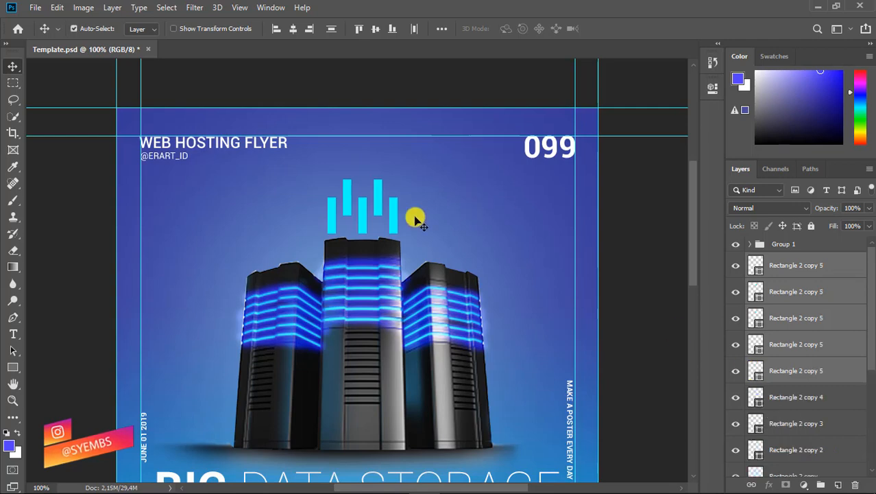
# Try to move the duplicated row of five bars straight up above the original row
pyautogui.moveTo(394, 218); pyautogui.dragTo(392, 162)
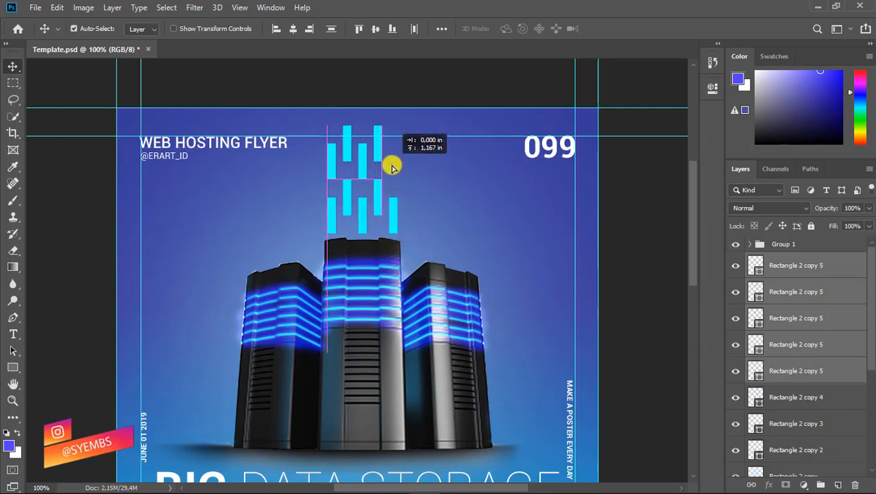
pyautogui.hotkey('ctrl', 'z')
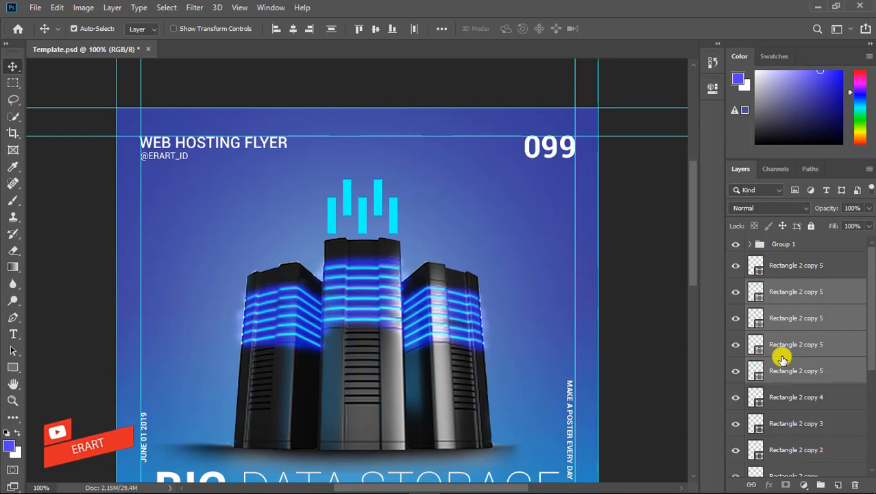
pyautogui.click(752, 371)
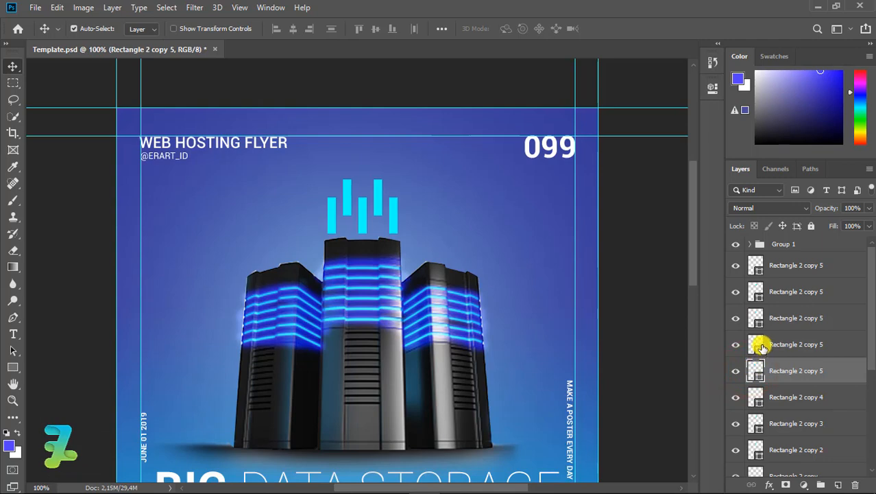
pyautogui.keyDown('shift'); pyautogui.click(757, 271); pyautogui.keyUp('shift')
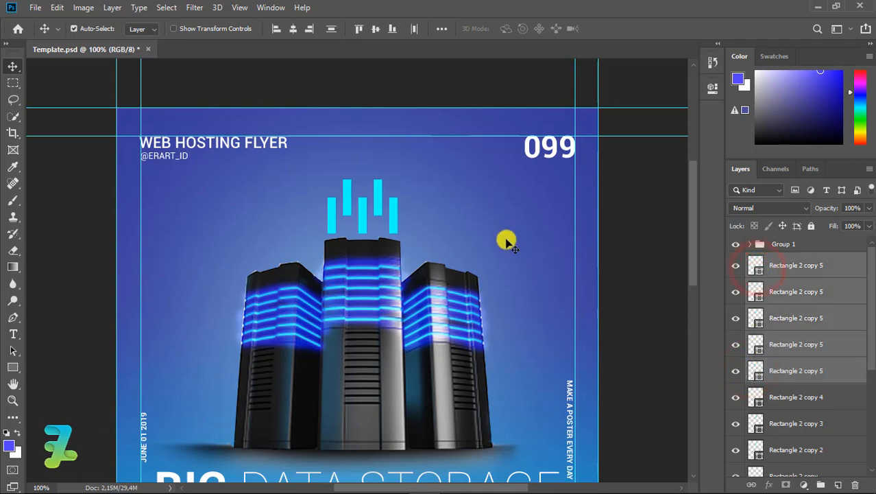
pyautogui.moveTo(396, 221); pyautogui.dragTo(396, 204)
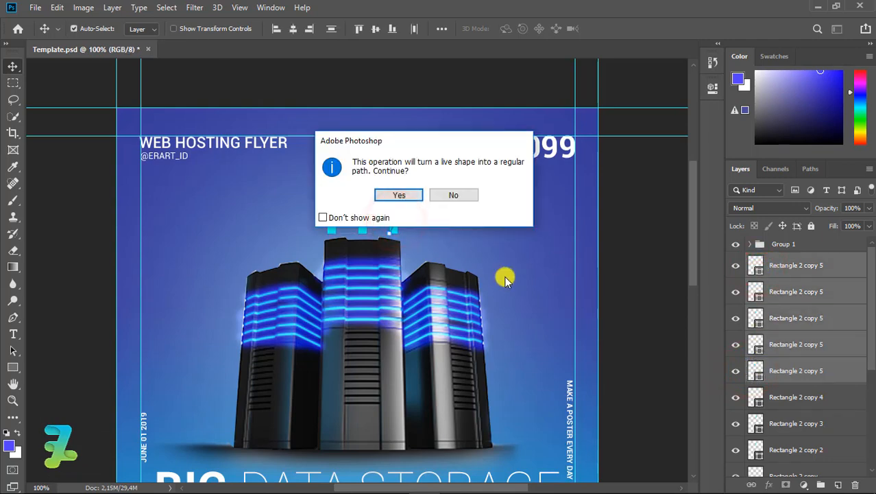
pyautogui.click(461, 197)
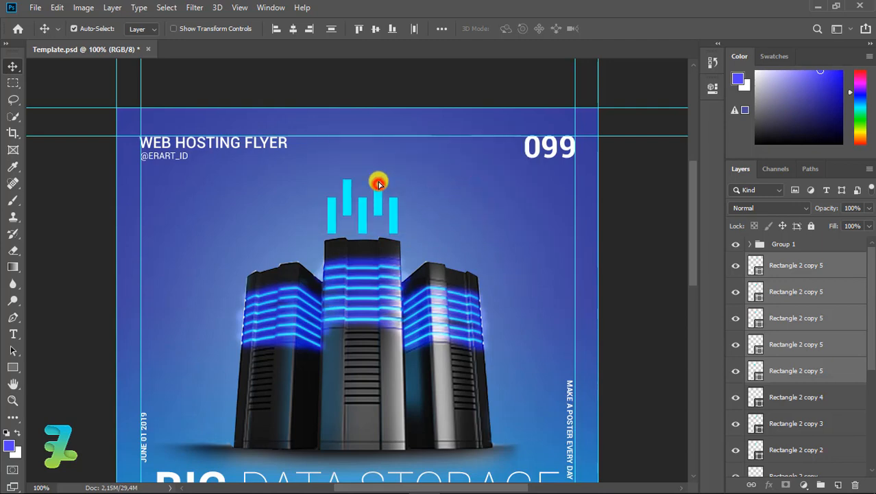
pyautogui.moveTo(379, 183); pyautogui.dragTo(376, 138)
pyautogui.hotkey('ctrl', 'z')
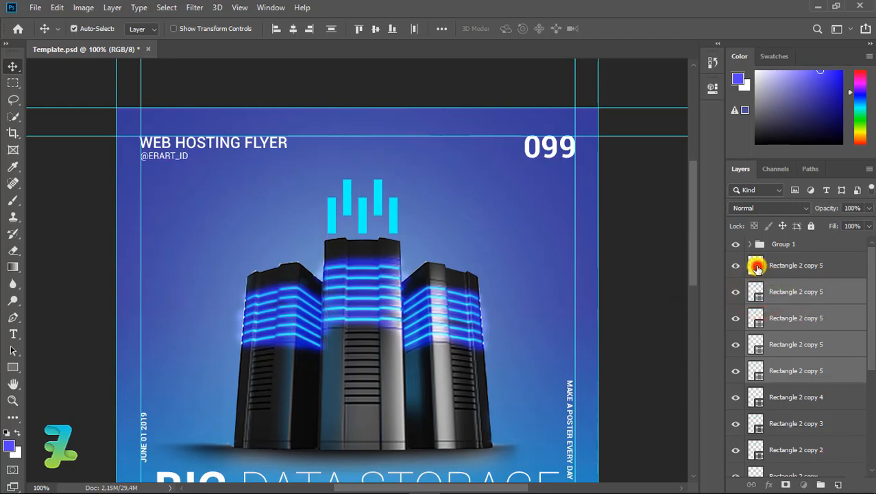
# Move all five duplicated bars together straight up to form a second staggered row above the first
pyautogui.click(756, 267)
pyautogui.keyDown('shift'); pyautogui.click(753, 367); pyautogui.keyUp('shift')
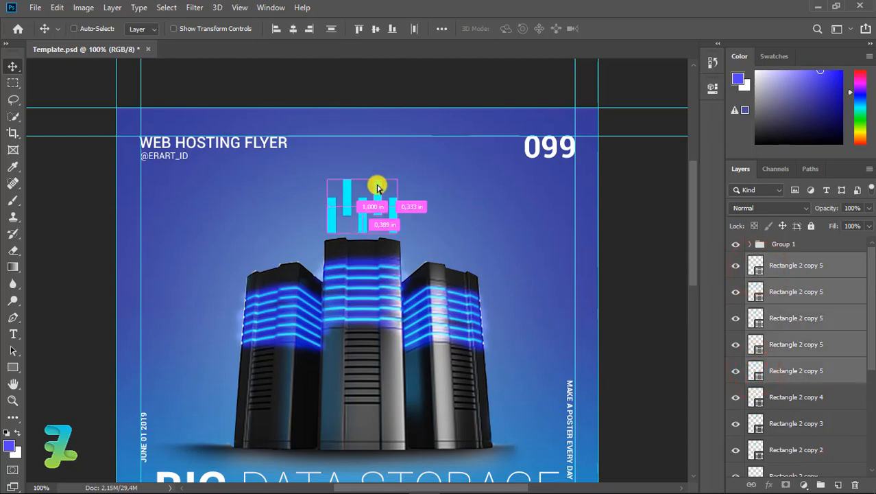
pyautogui.moveTo(378, 182); pyautogui.dragTo(376, 139)
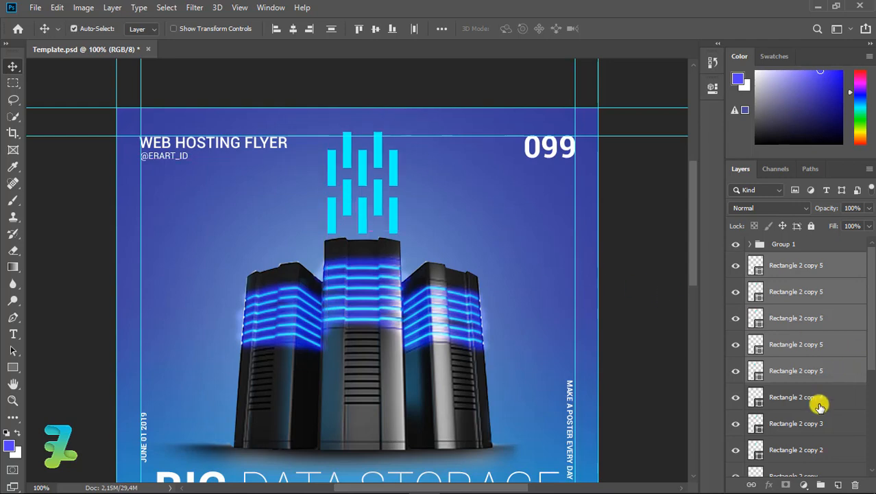
# Group all ten cyan bar layers
pyautogui.click(848, 265)
pyautogui.moveTo(872, 276); pyautogui.dragTo(872, 334)
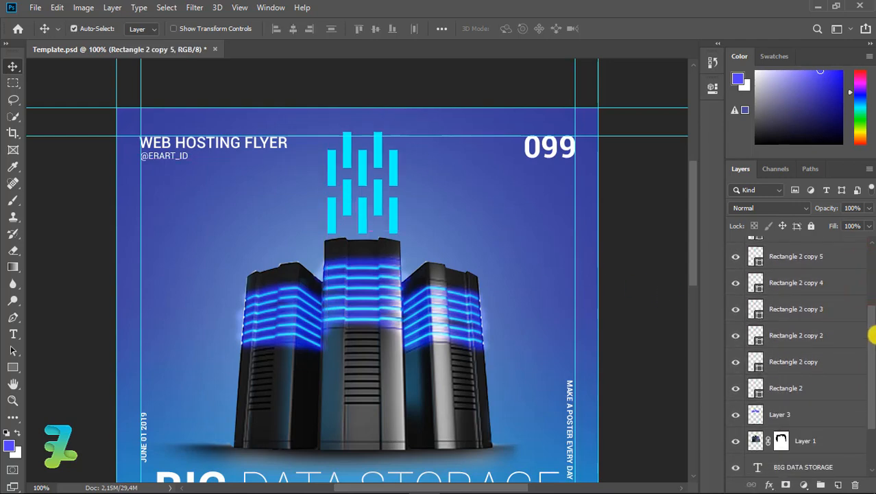
pyautogui.keyDown('shift'); pyautogui.click(820, 390); pyautogui.keyUp('shift')
pyautogui.hotkey('ctrl', 'g')
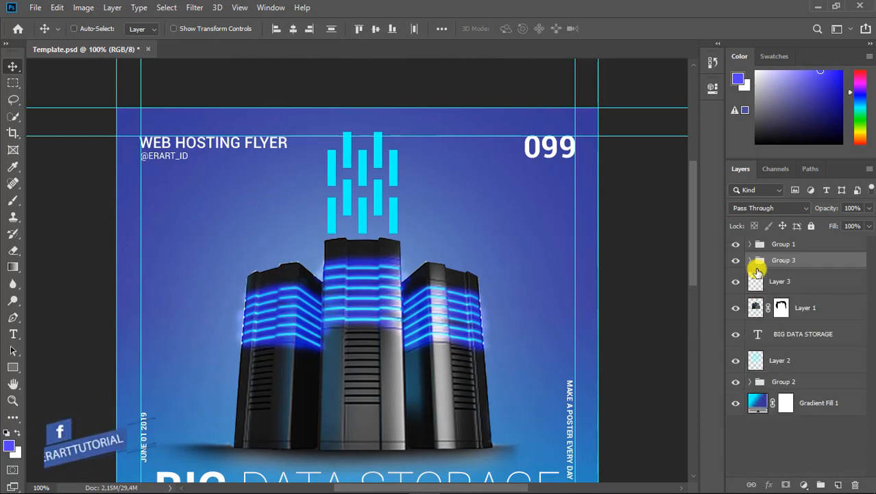
# Draw a rectangle of about 128 × 175 px behind the cyan bars, on a new layer directly below their group
pyautogui.click(750, 260)
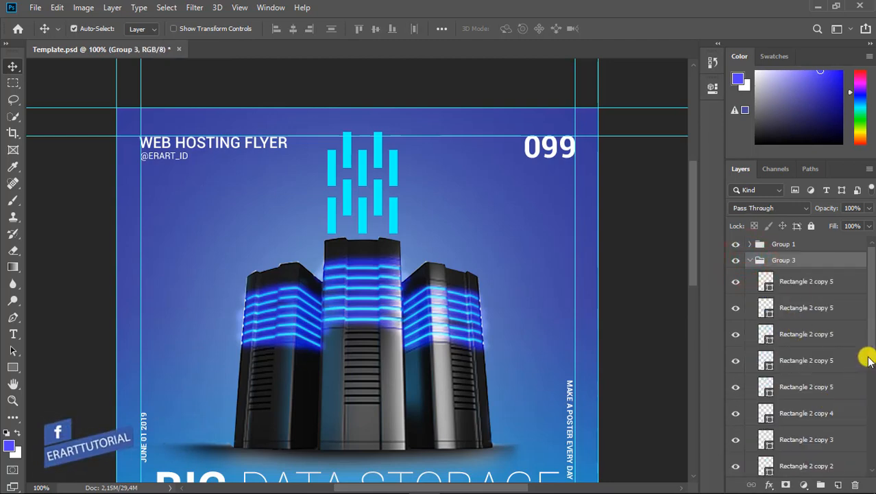
pyautogui.moveTo(871, 352); pyautogui.dragTo(872, 415)
pyautogui.click(832, 426)
pyautogui.click(838, 484)
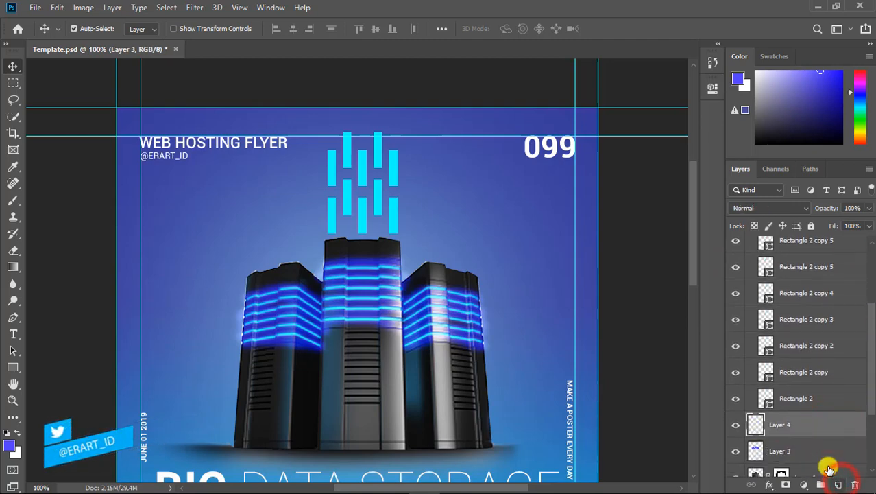
pyautogui.click(13, 367)
pyautogui.click(43, 367)
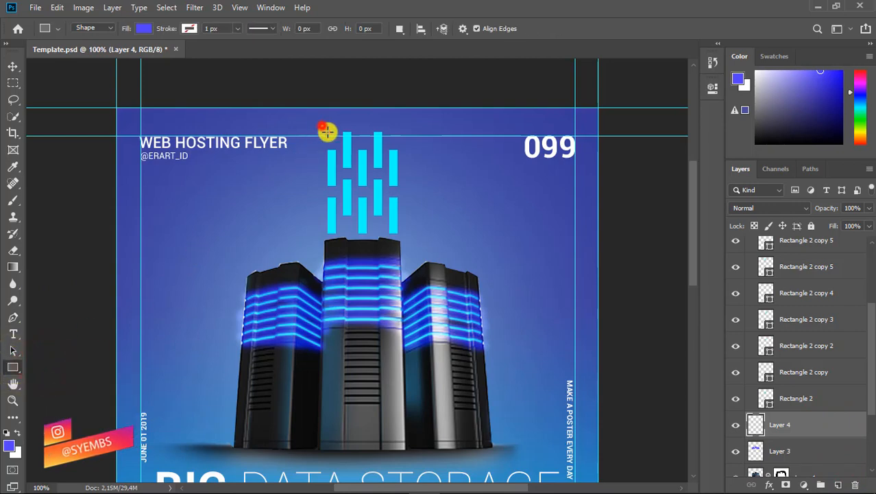
pyautogui.moveTo(327, 131); pyautogui.dragTo(402, 236)
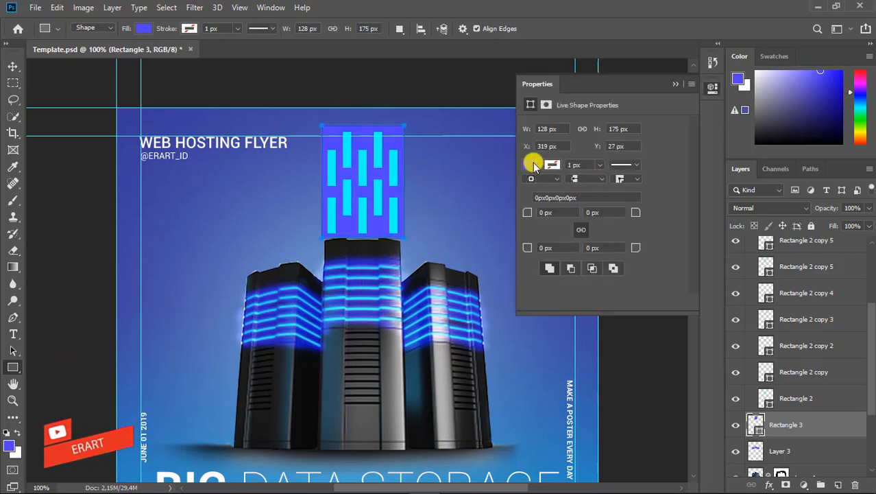
# Fill the large rectangle behind the bars with a light, pale cyan custom colour
pyautogui.click(534, 164)
pyautogui.click(531, 232)
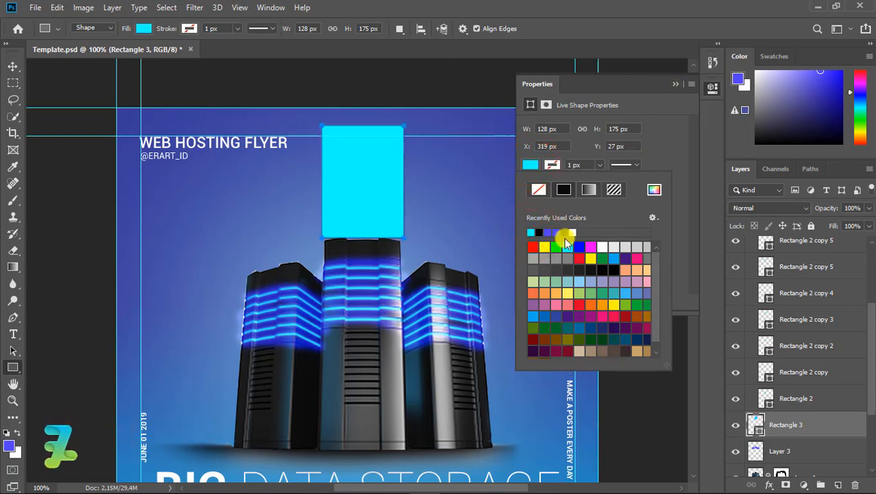
pyautogui.click(652, 192)
pyautogui.moveTo(387, 108); pyautogui.dragTo(333, 97)
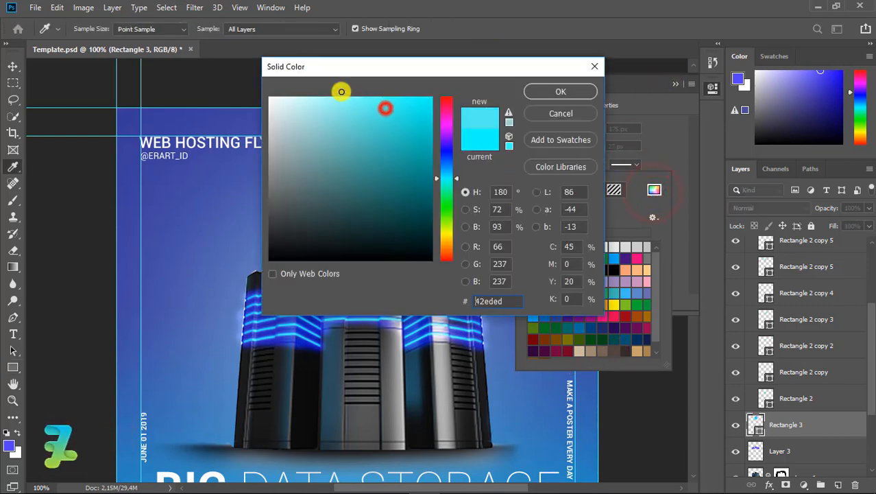
pyautogui.click(541, 93)
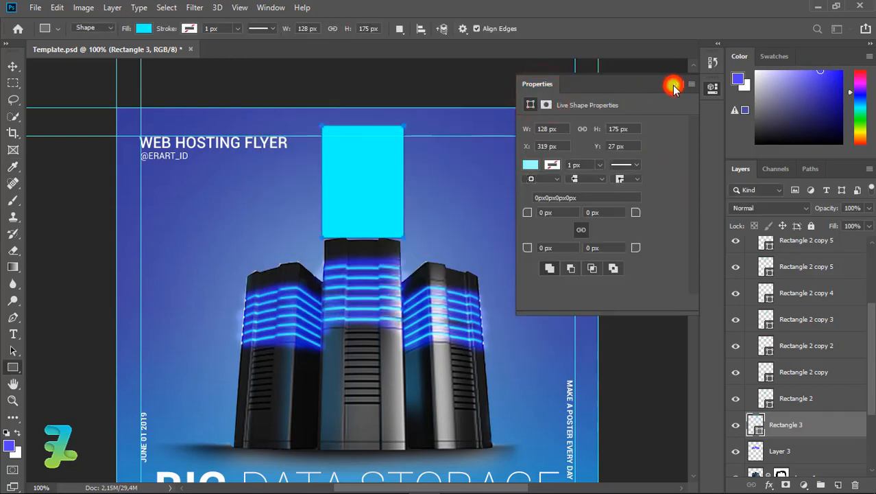
pyautogui.click(674, 83)
# Lower the opacity of the large rectangle behind the bars to 32%
pyautogui.click(869, 208)
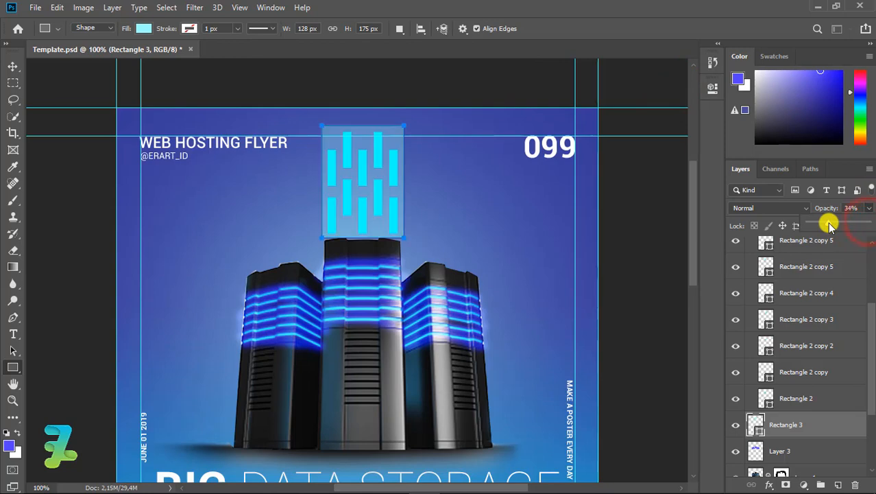
pyautogui.moveTo(836, 226); pyautogui.dragTo(828, 227)
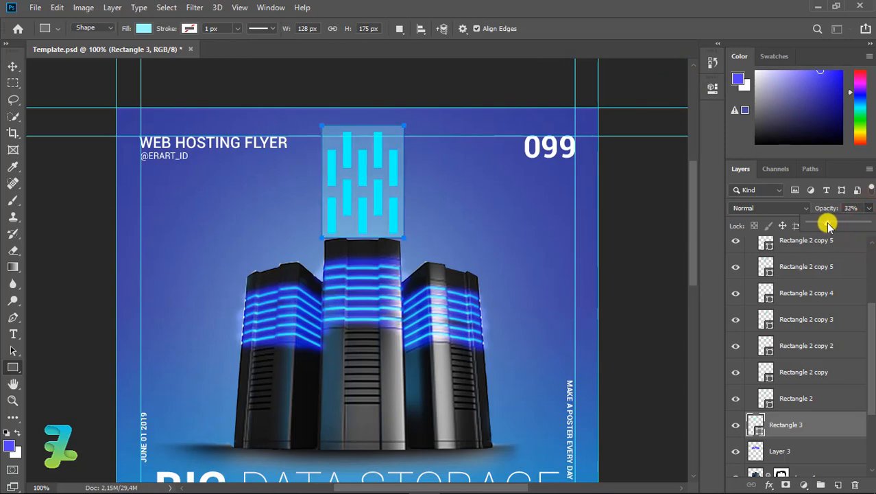
pyautogui.click(15, 68)
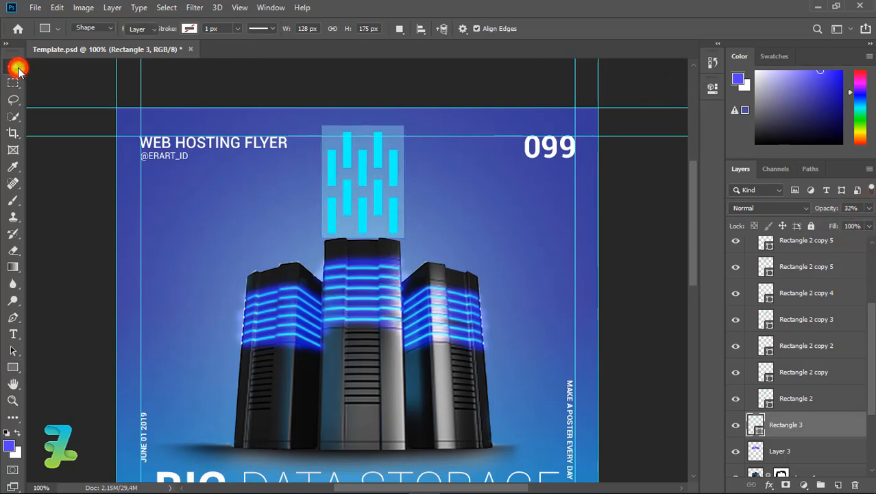
# Add a layer mask to the pale rectangle behind the cyan bars and ready the Brush with black for masking
pyautogui.click(786, 485)
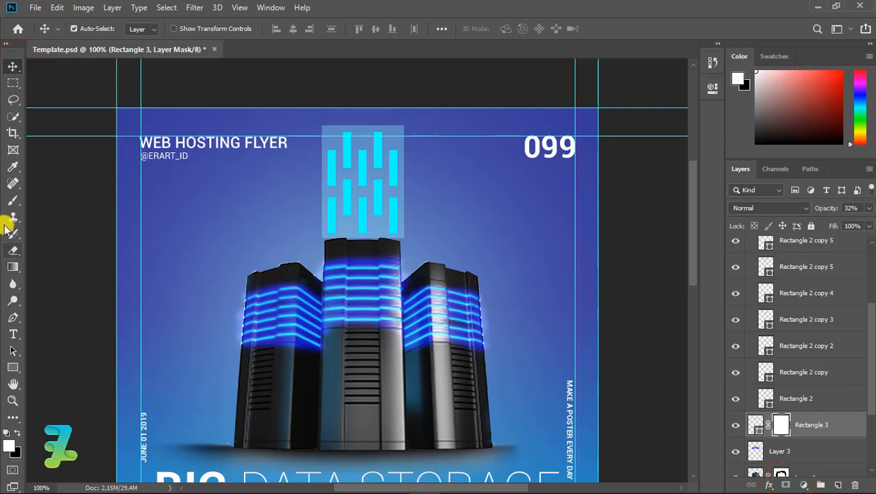
pyautogui.click(10, 200)
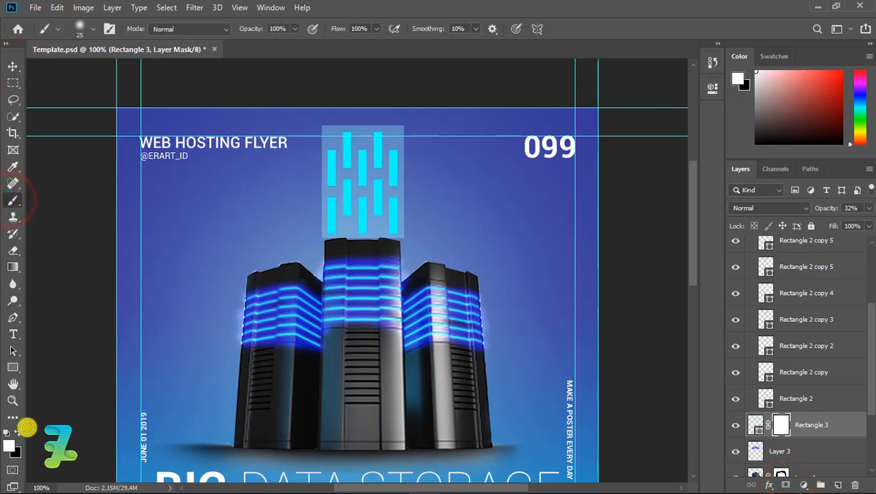
pyautogui.click(17, 433)
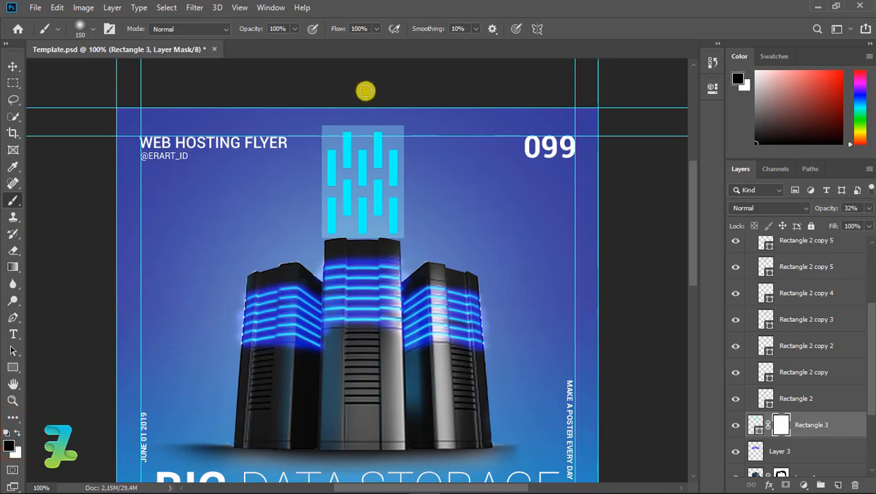
# Try to fade the pale rectangle's upper edge by painting its mask with a soft 200 px brush
pyautogui.click(365, 90)
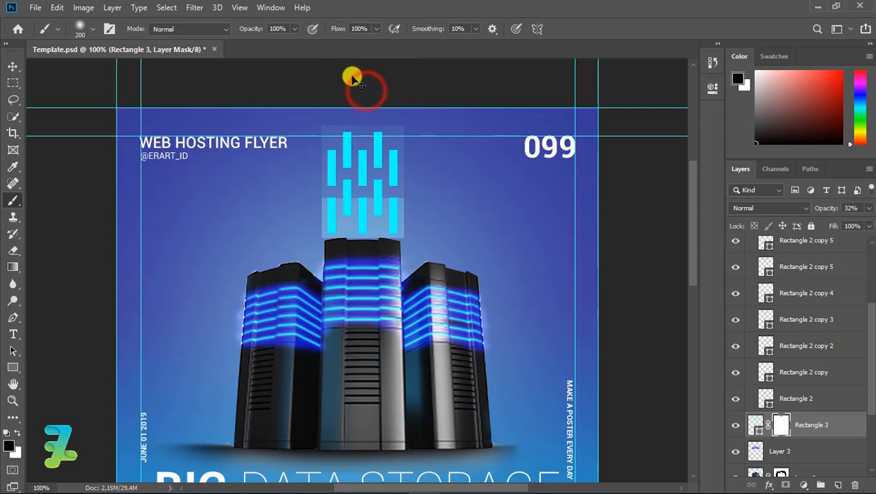
pyautogui.hotkey('ctrl', 'z')
pyautogui.click(357, 62)
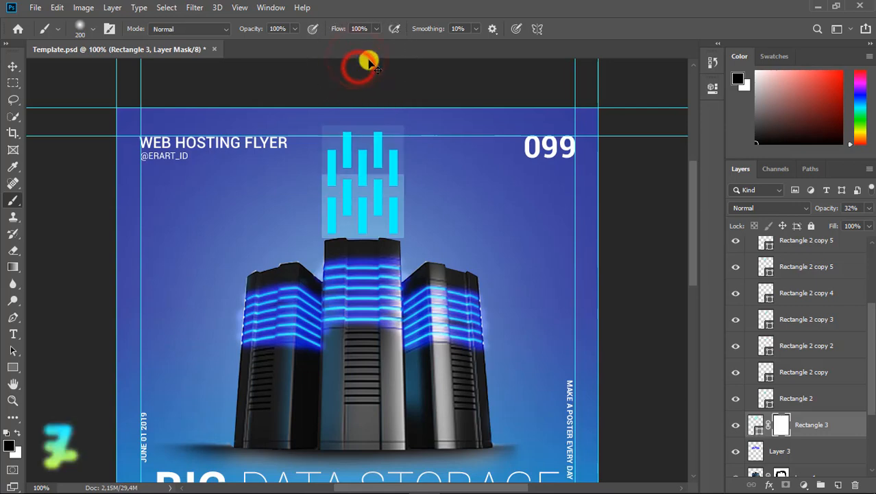
pyautogui.hotkey('ctrl', 'z')
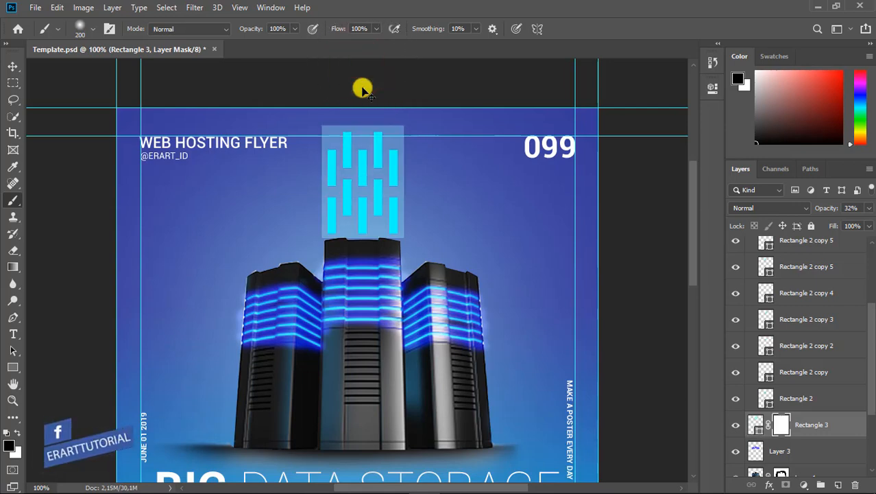
pyautogui.hotkey('ctrl', '-')
pyautogui.click(370, 90)
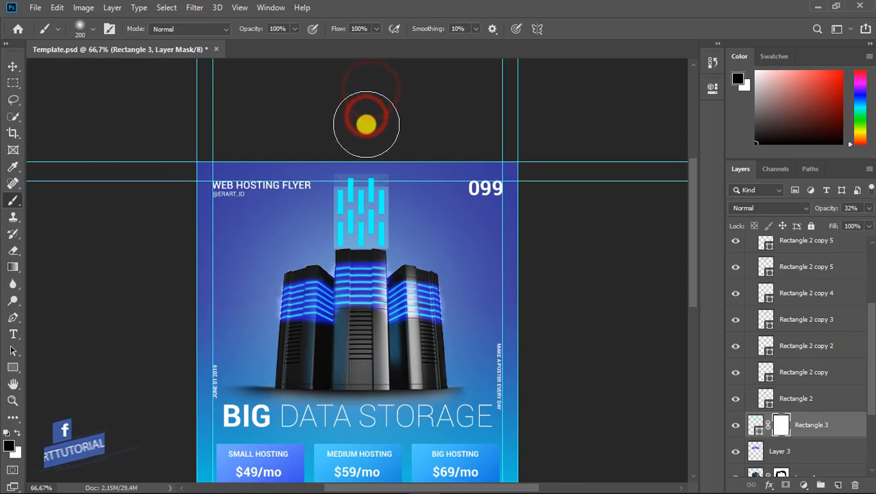
pyautogui.click(409, 141)
pyautogui.click(368, 136)
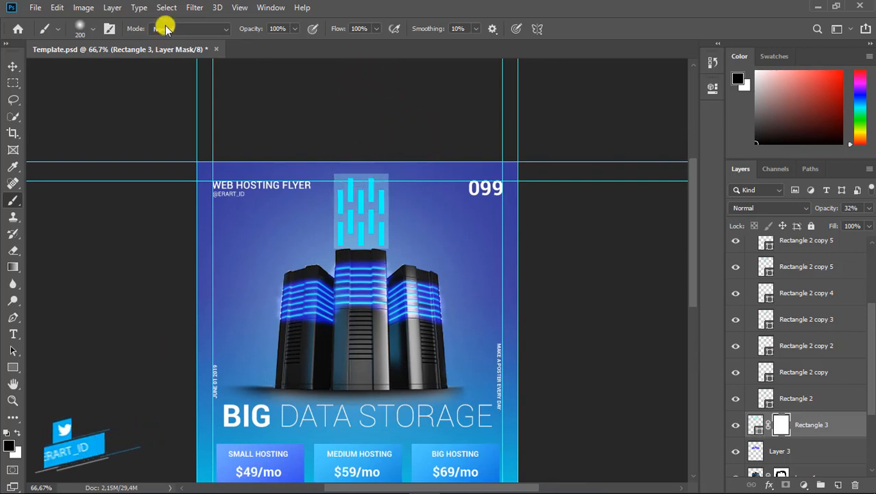
# Fade the pale rectangle from its lower edge by painting its mask in black with a soft 62 px brush
pyautogui.click(93, 29)
pyautogui.moveTo(132, 71); pyautogui.dragTo(101, 73)
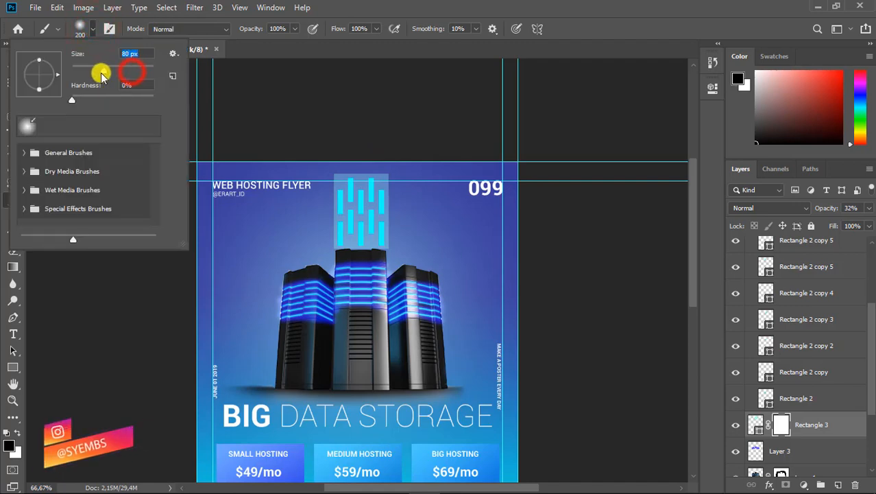
pyautogui.click(359, 143)
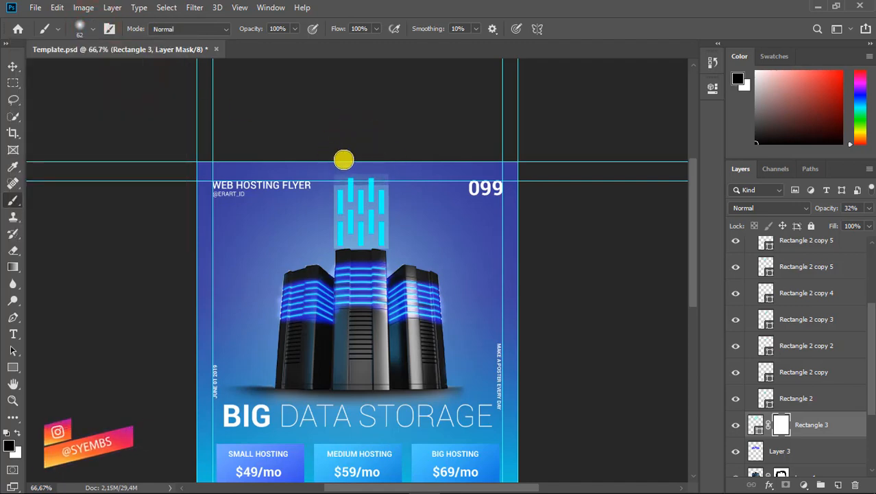
pyautogui.hotkey('ctrl', '+')
pyautogui.hotkey('ctrl', '+')
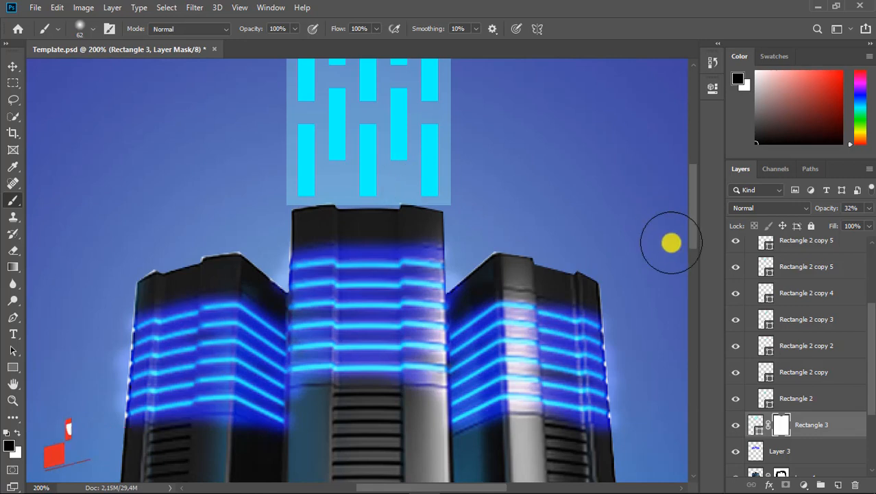
pyautogui.moveTo(445, 237); pyautogui.dragTo(316, 231)
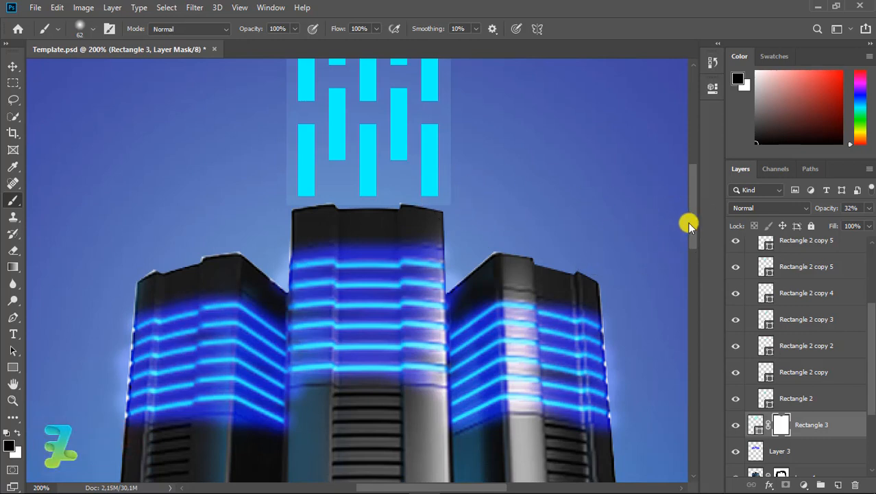
# Set the opacity of the masked rectangle behind the bars to 42%
pyautogui.moveTo(693, 222); pyautogui.dragTo(684, 194)
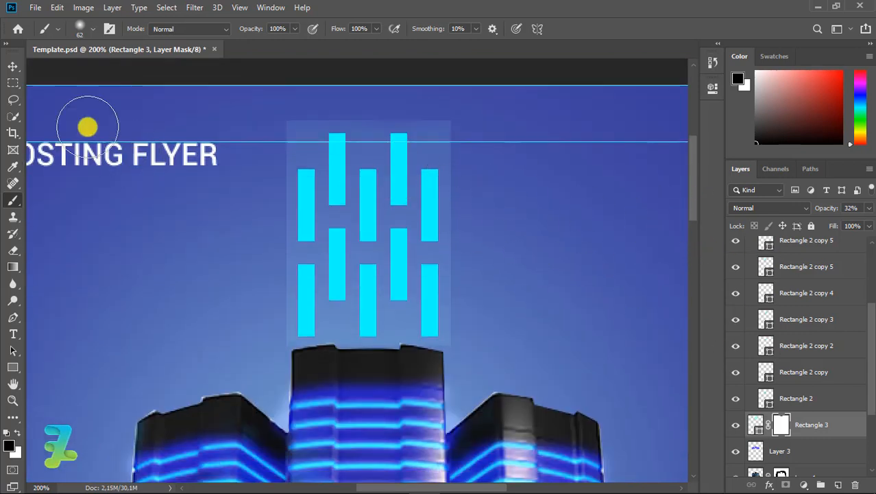
pyautogui.click(15, 64)
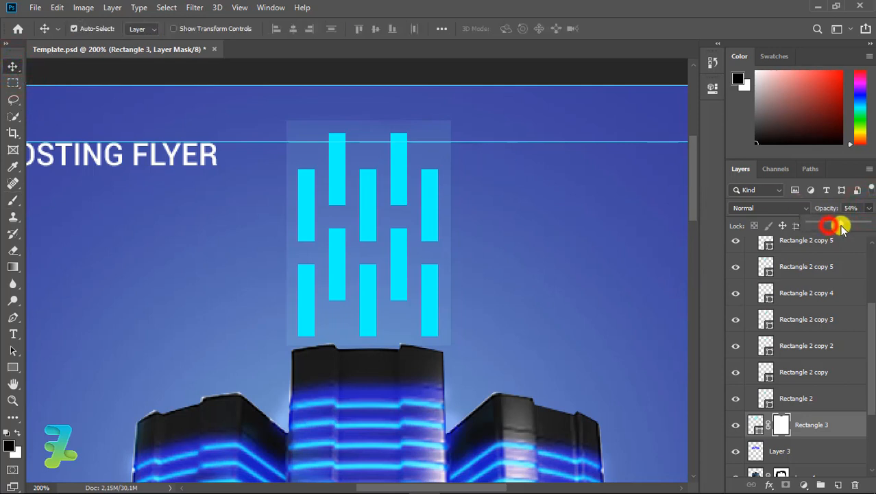
pyautogui.moveTo(842, 228); pyautogui.dragTo(842, 228)
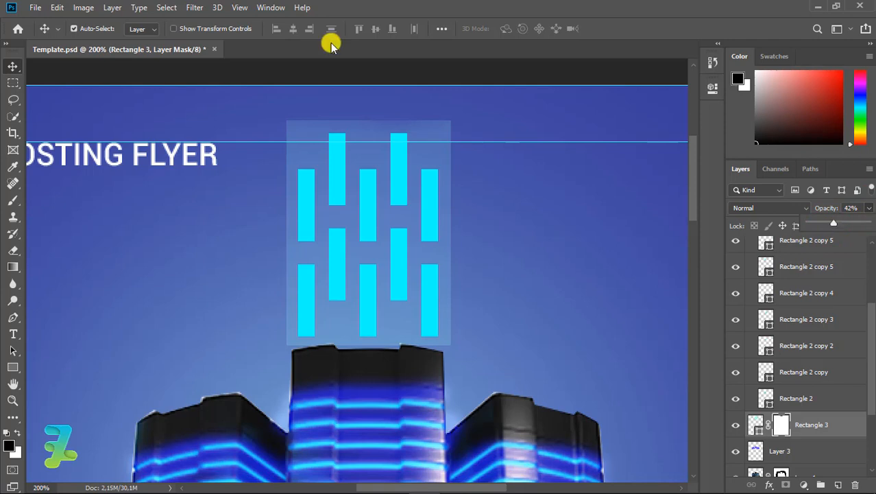
pyautogui.click(195, 7)
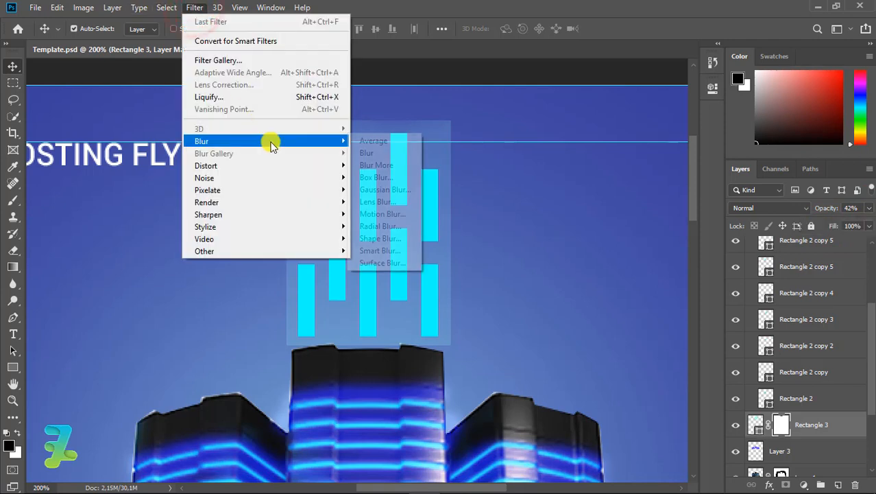
pyautogui.moveTo(289, 142)
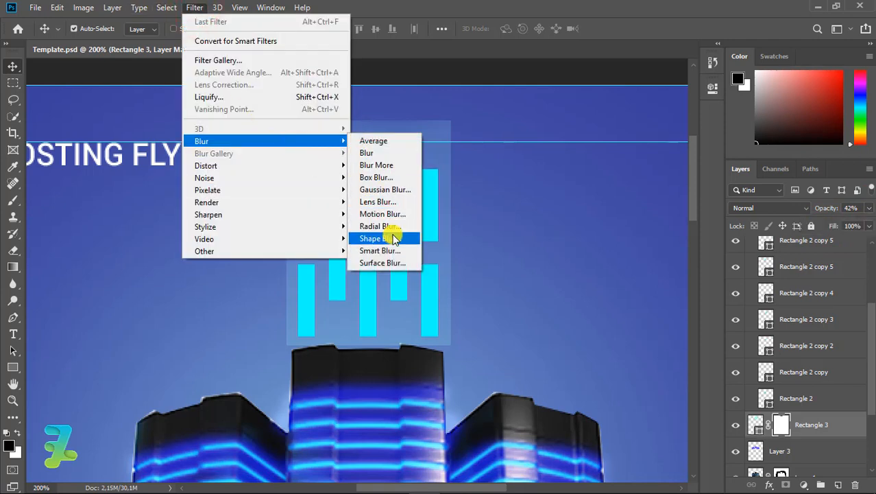
pyautogui.click(384, 192)
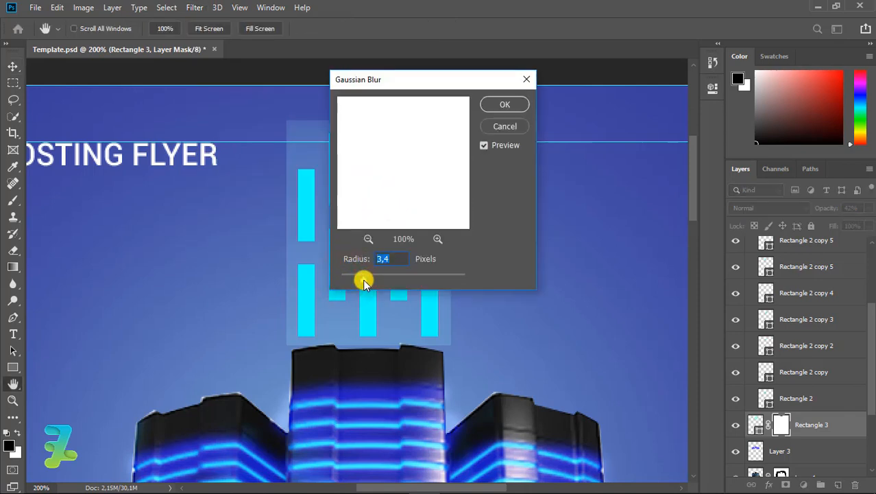
pyautogui.click(488, 128)
# Convert the pale rectangle to a smart object and apply a Gaussian Blur with a radius of 7.0 pixels
pyautogui.click(756, 423)
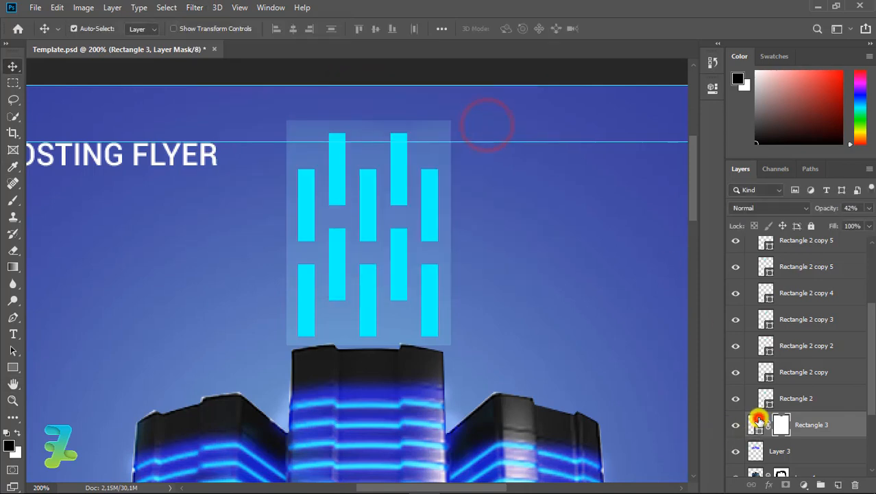
pyautogui.click(199, 8)
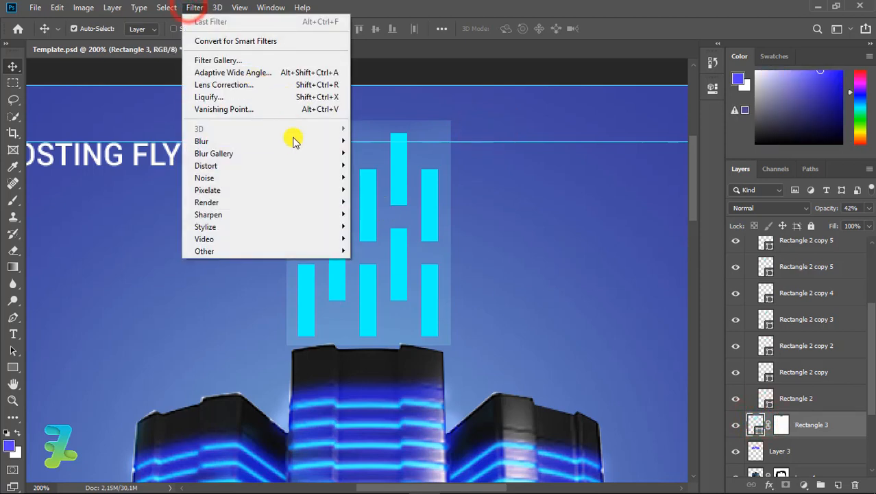
pyautogui.moveTo(317, 141)
pyautogui.click(373, 190)
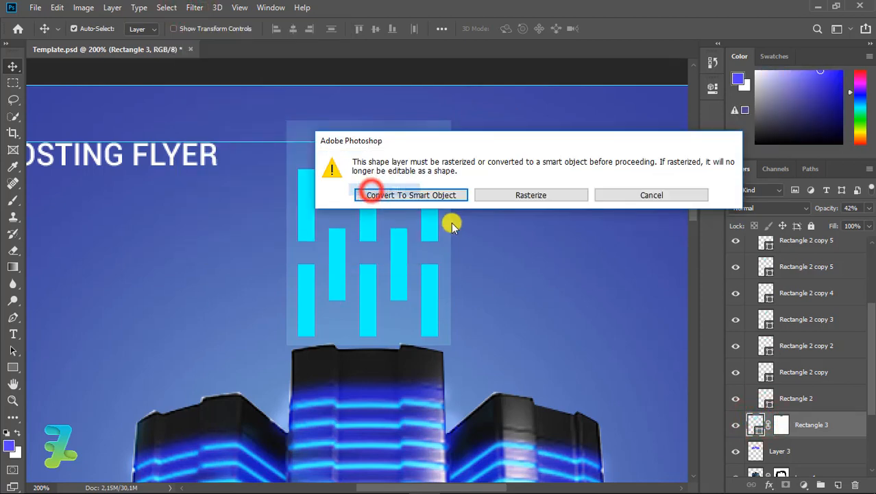
pyautogui.click(421, 196)
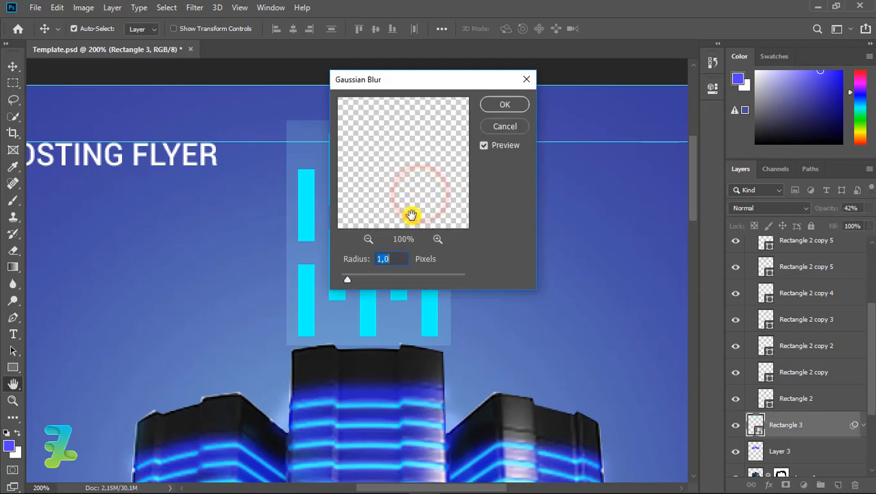
pyautogui.moveTo(356, 283); pyautogui.dragTo(382, 283)
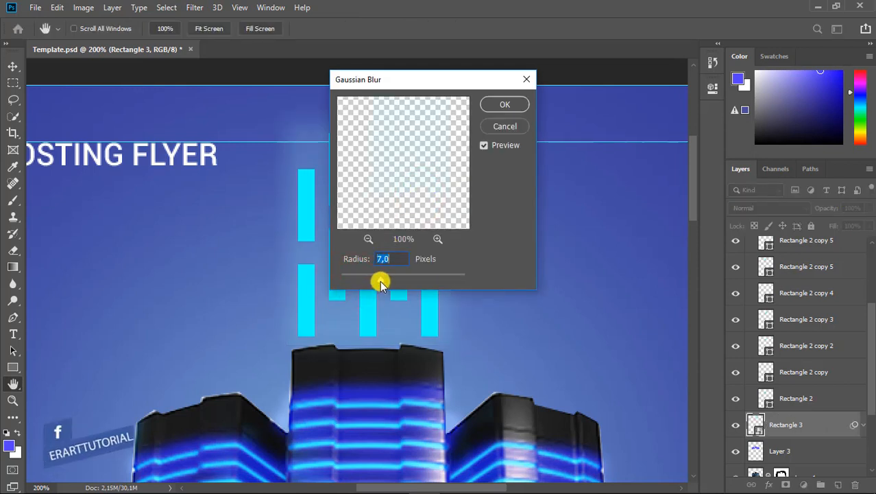
pyautogui.click(506, 105)
pyautogui.press('v')
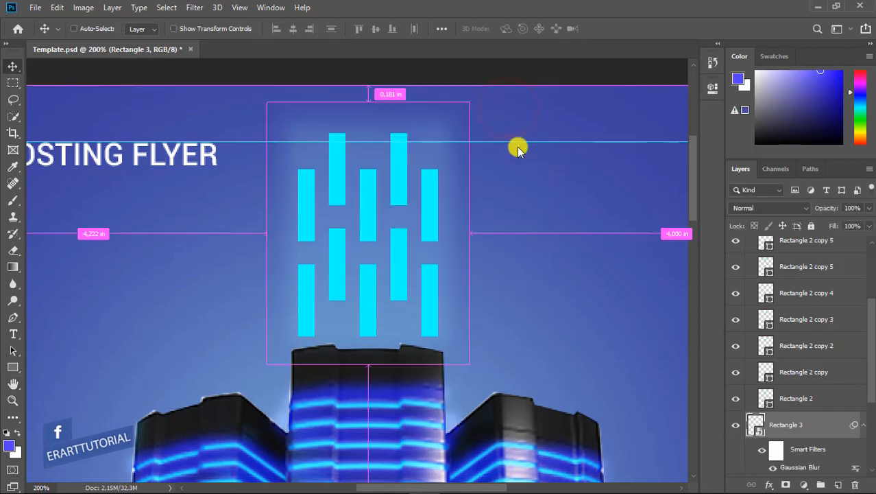
# Move the blurred rectangle into the cyan bars' group, below the bars, and collapse the group
pyautogui.hotkey('ctrl', '-')
pyautogui.hotkey('ctrl', '-')
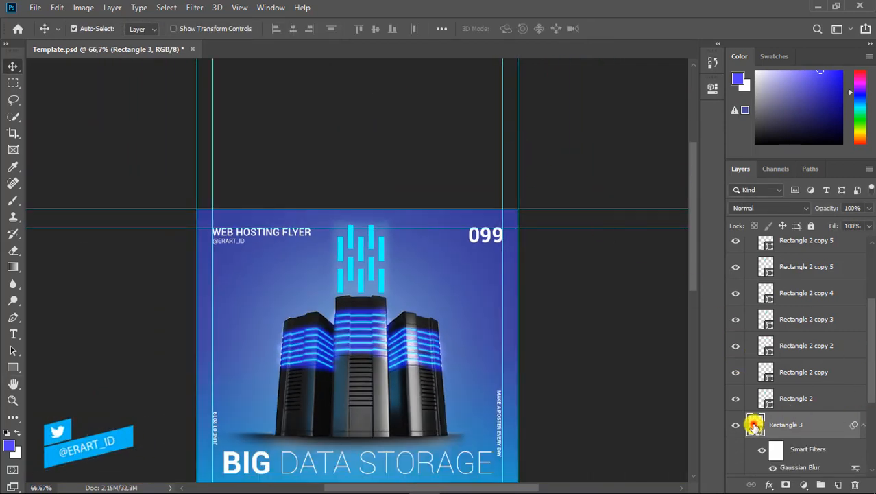
pyautogui.moveTo(754, 426); pyautogui.dragTo(756, 405)
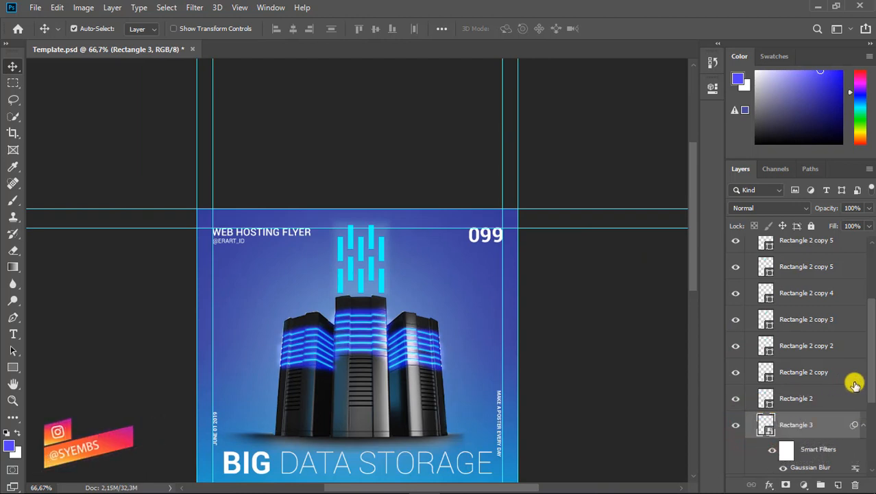
pyautogui.scroll(5, 861, 373)
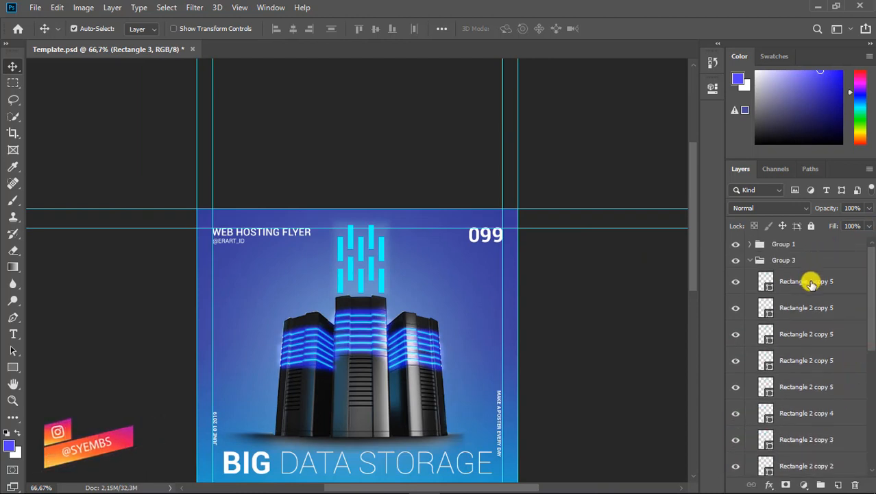
pyautogui.click(760, 264)
pyautogui.click(751, 260)
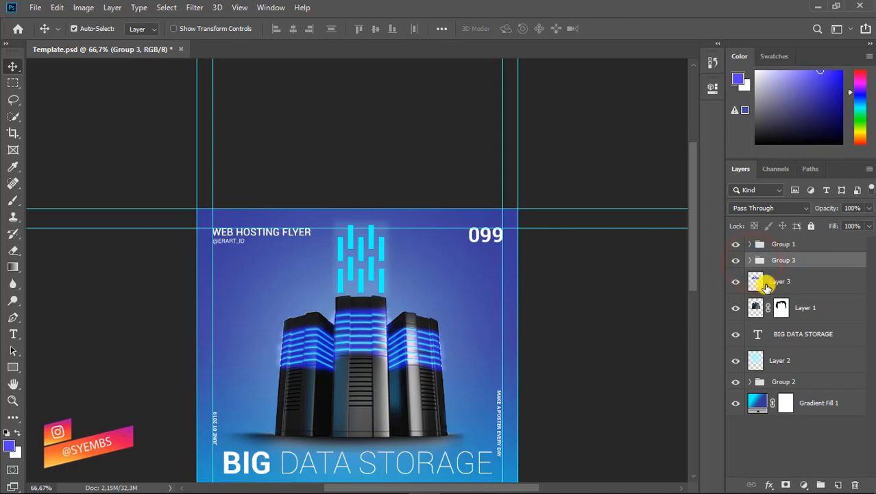
# Duplicate the group holding the cyan bars and their glow, leaving the copy in place
pyautogui.hotkey('ctrl', 'j')
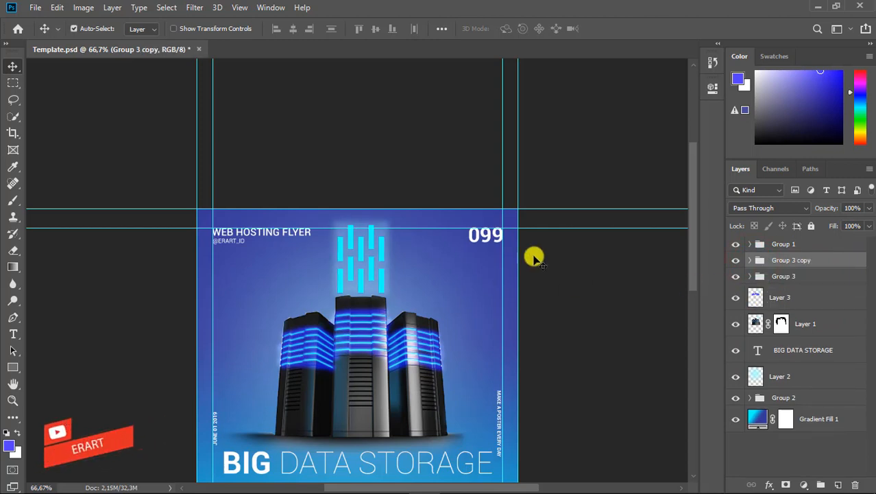
pyautogui.moveTo(381, 248); pyautogui.dragTo(404, 256)
pyautogui.hotkey('ctrl', 'z')
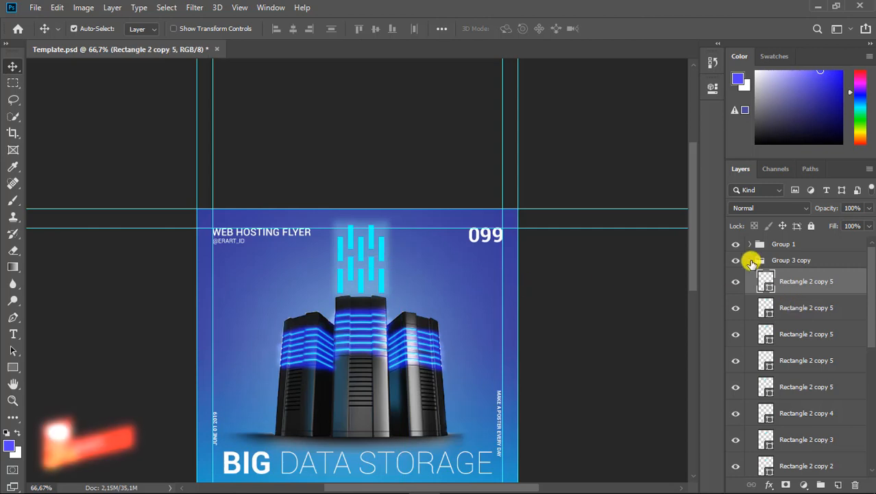
pyautogui.click(750, 259)
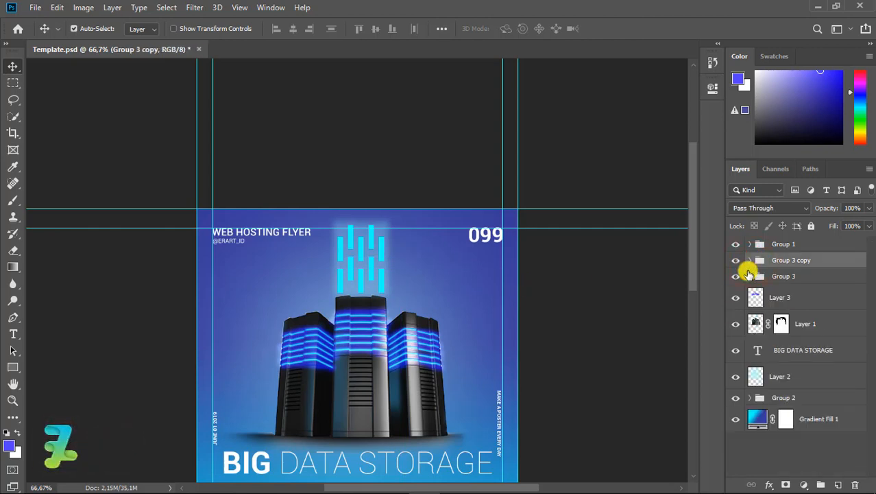
# Convert the cyan bars' group and its duplicate together into a single smart object
pyautogui.keyDown('ctrl'); pyautogui.click(770, 280); pyautogui.keyUp('ctrl')
pyautogui.rightClick(807, 280)
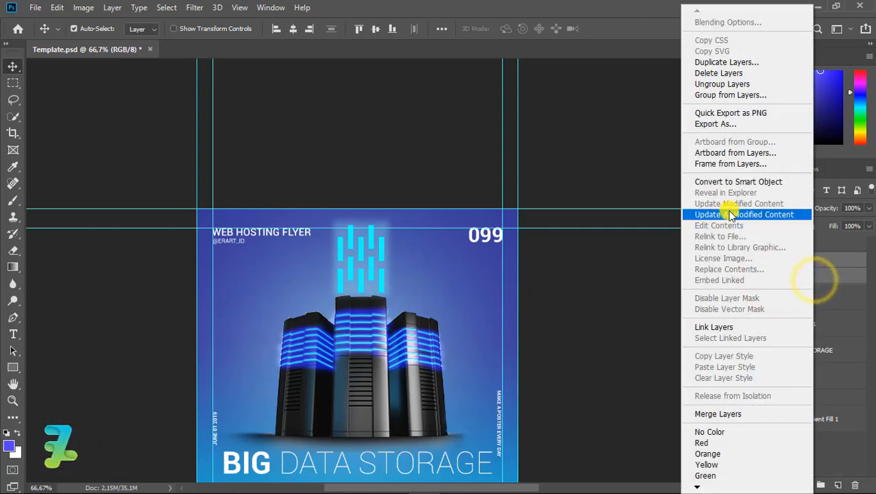
pyautogui.click(727, 181)
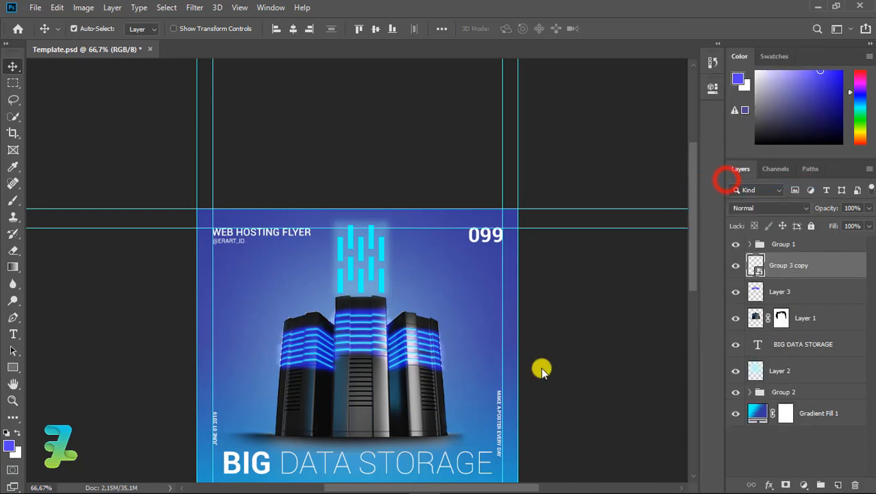
# Duplicate the cyan bars smart object twice, placing one copy over the right tower and another over the left tower
pyautogui.press('ctrl')
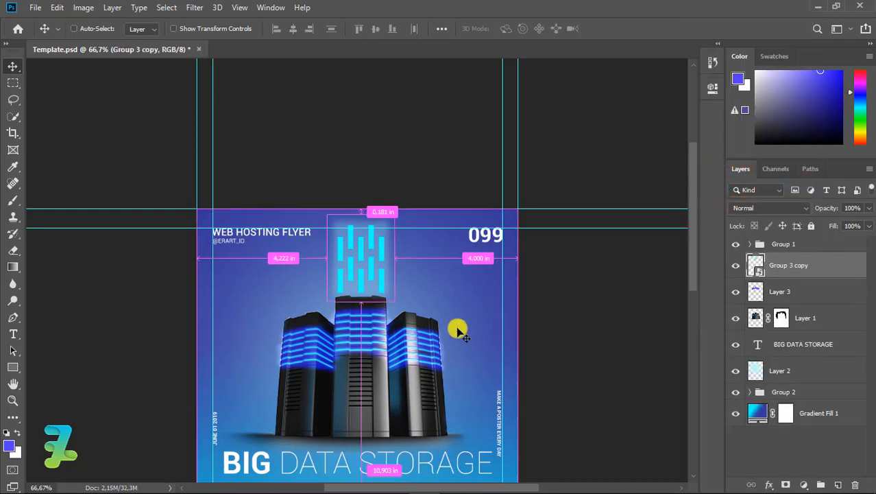
pyautogui.hotkey('ctrl', 'j')
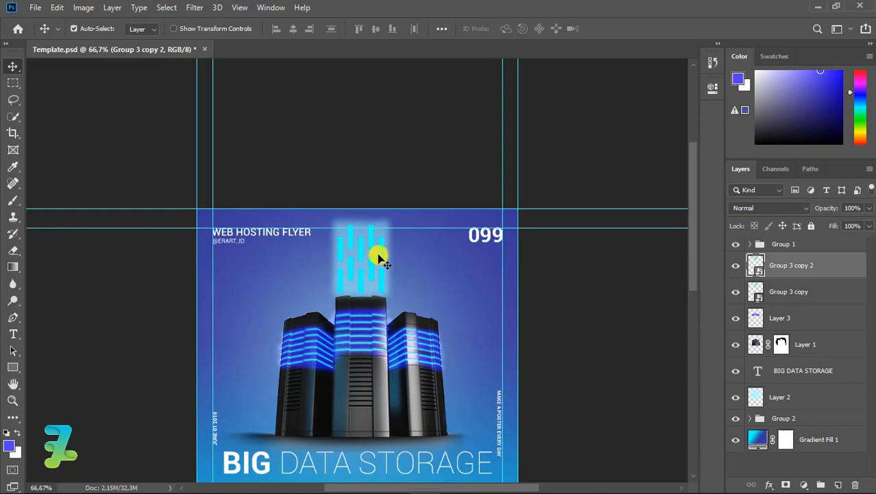
pyautogui.moveTo(411, 276); pyautogui.dragTo(434, 294)
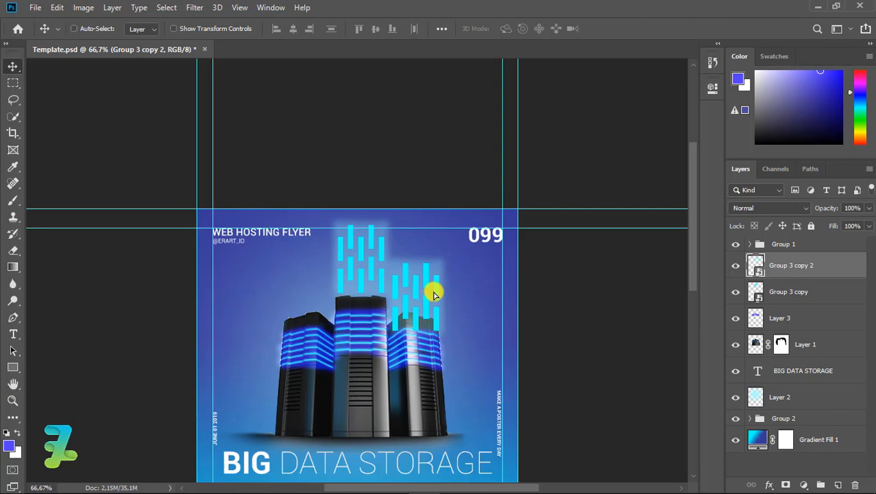
pyautogui.scroll(1, 434, 294)
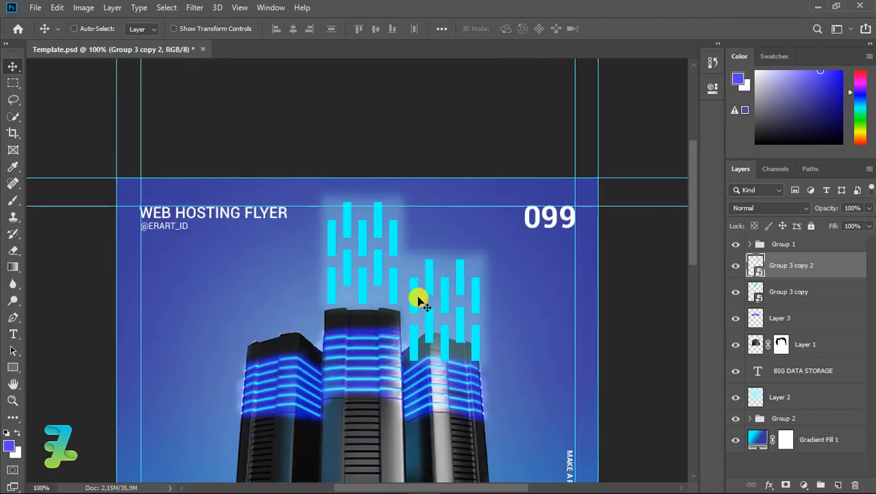
pyautogui.hotkey('ctrl', 'j')
pyautogui.moveTo(404, 303); pyautogui.dragTo(310, 304)
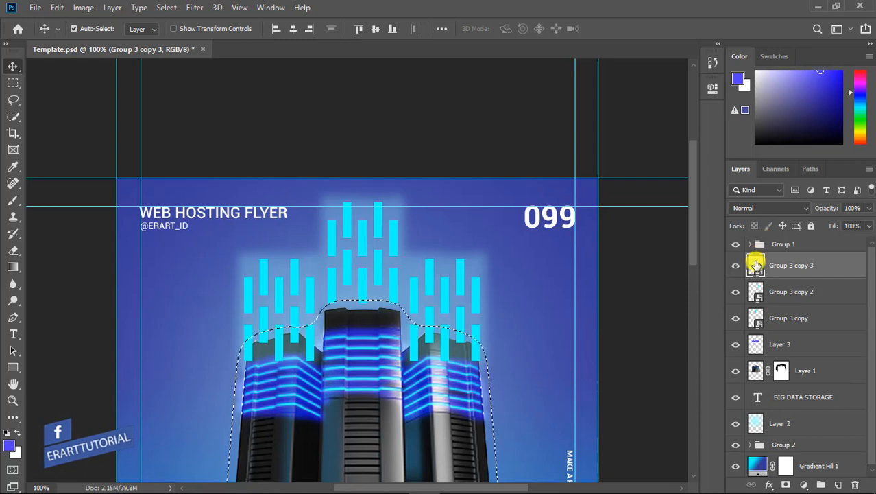
# Clear the selection, add a layer mask to the left tower's bars, and brush away in black the parts overlapping the tower
pyautogui.hotkey('ctrl', 'd')
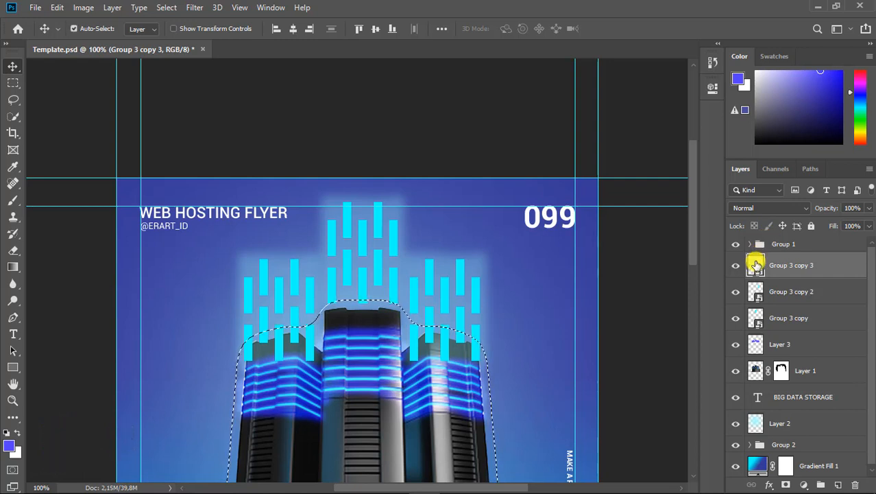
pyautogui.click(770, 485)
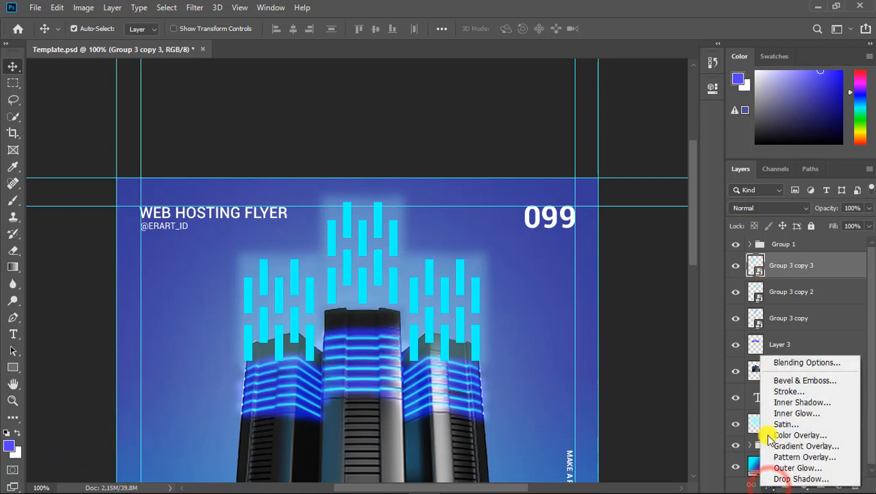
pyautogui.click(824, 335)
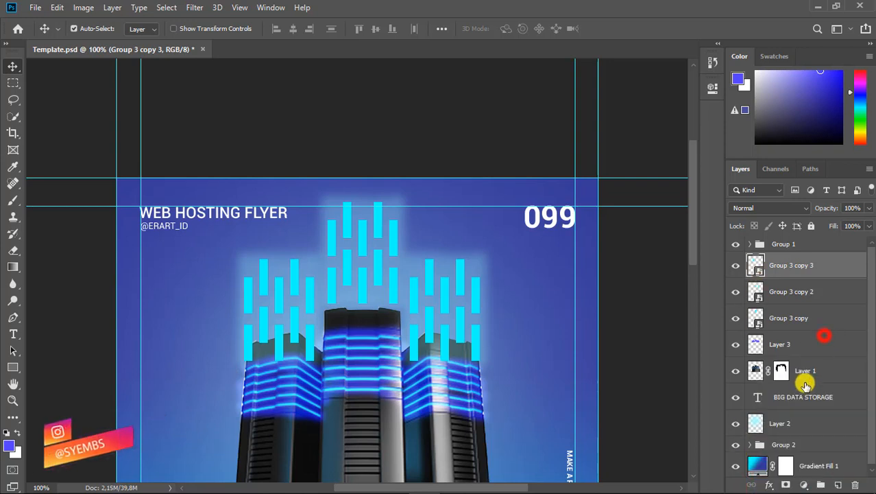
pyautogui.click(785, 483)
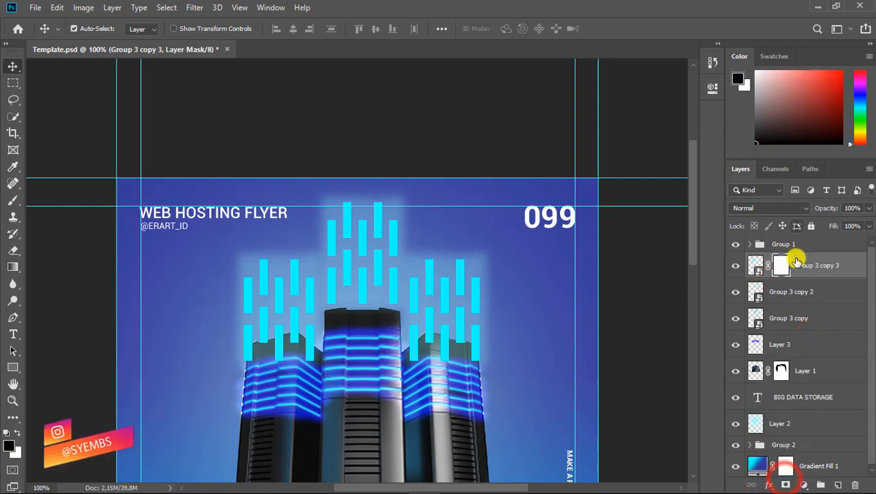
pyautogui.click(13, 198)
pyautogui.moveTo(323, 381)
pyautogui.mouseDown()
pyautogui.moveTo(290, 350)
pyautogui.moveTo(306, 365)
pyautogui.moveTo(291, 359)
pyautogui.moveTo(243, 374)
pyautogui.moveTo(257, 358)
pyautogui.moveTo(302, 361)
pyautogui.mouseUp()
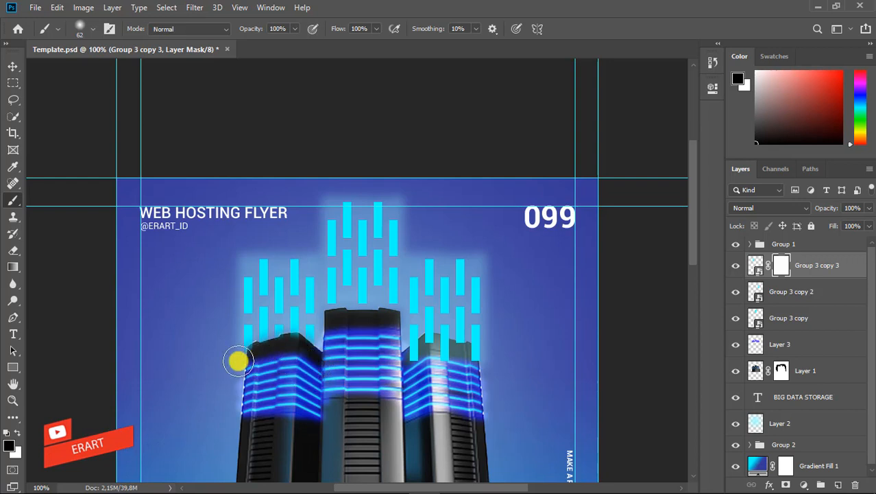
pyautogui.moveTo(238, 361)
pyautogui.mouseDown()
pyautogui.moveTo(309, 354)
pyautogui.moveTo(272, 379)
pyautogui.mouseUp()
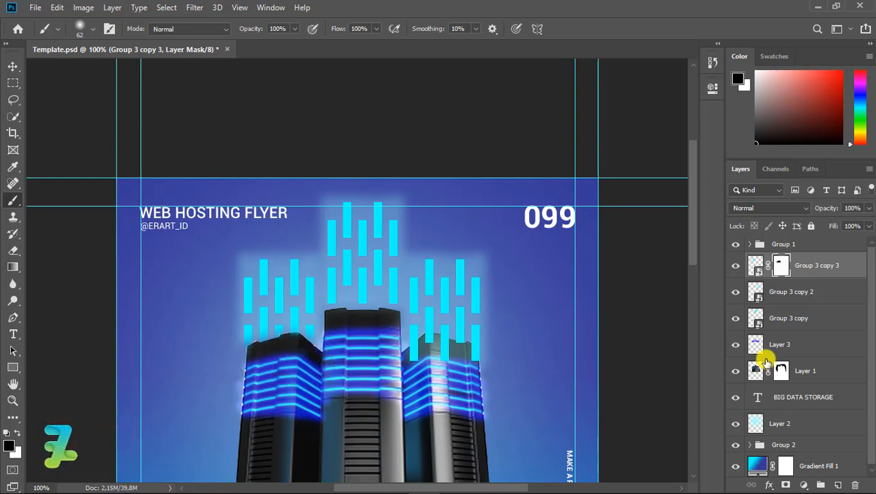
# Mask the right tower's bars, brush away their overlap with the tower, and soften their outer upper corner with a 150 px brush
pyautogui.click(754, 315)
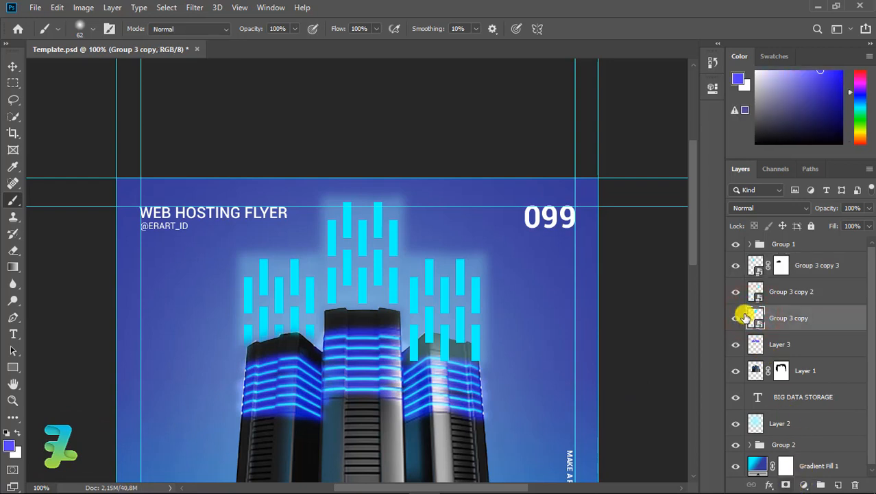
pyautogui.click(736, 292)
pyautogui.click(755, 292)
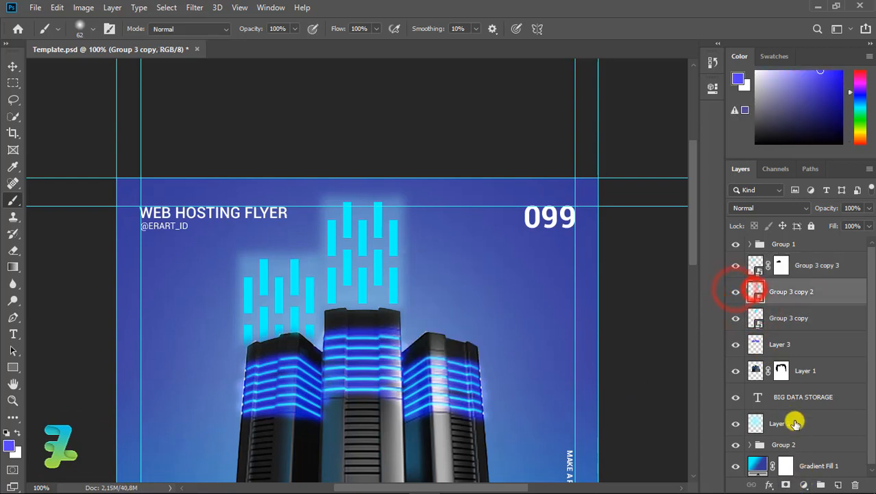
pyautogui.click(785, 484)
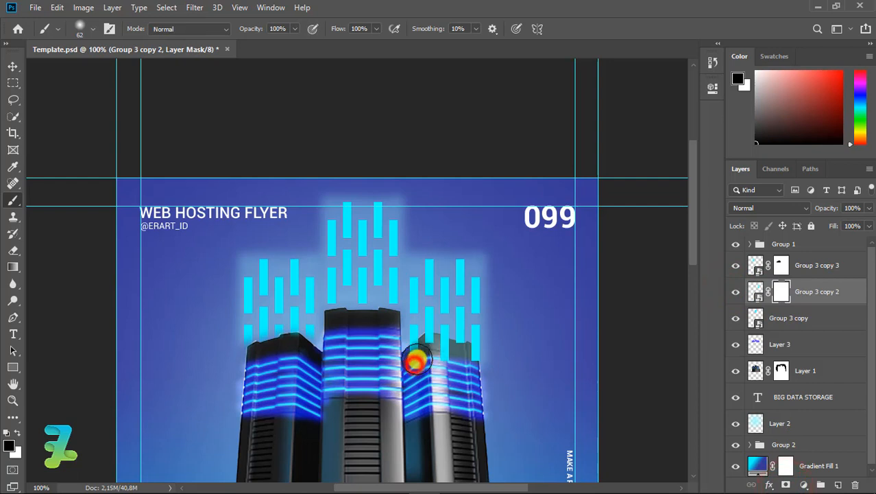
pyautogui.moveTo(416, 362)
pyautogui.mouseDown()
pyautogui.moveTo(442, 356)
pyautogui.moveTo(479, 374)
pyautogui.moveTo(407, 375)
pyautogui.moveTo(491, 365)
pyautogui.moveTo(512, 264)
pyautogui.mouseUp()
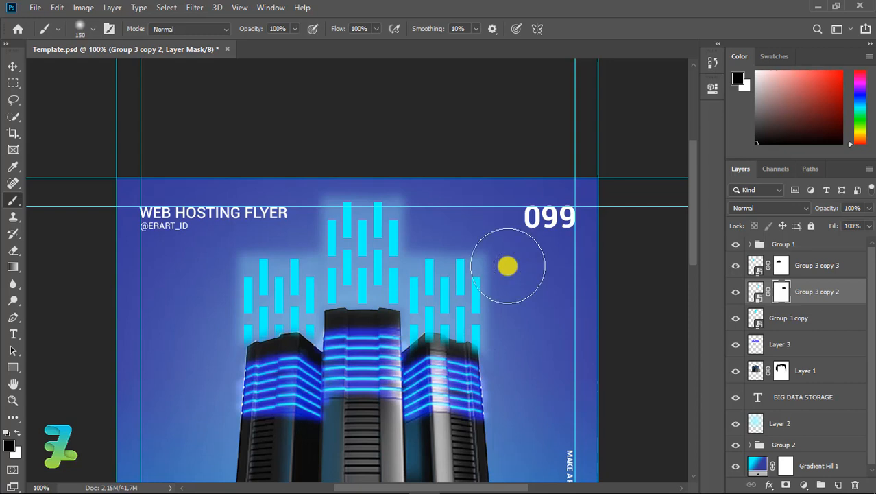
pyautogui.moveTo(507, 266)
pyautogui.mouseDown()
pyautogui.moveTo(466, 400)
pyautogui.moveTo(523, 262)
pyautogui.moveTo(462, 208)
pyautogui.moveTo(437, 215)
pyautogui.moveTo(516, 244)
pyautogui.moveTo(535, 297)
pyautogui.moveTo(503, 264)
pyautogui.moveTo(493, 234)
pyautogui.moveTo(457, 214)
pyautogui.moveTo(495, 246)
pyautogui.moveTo(511, 278)
pyautogui.moveTo(441, 214)
pyautogui.moveTo(540, 294)
pyautogui.moveTo(508, 253)
pyautogui.moveTo(530, 277)
pyautogui.mouseUp()
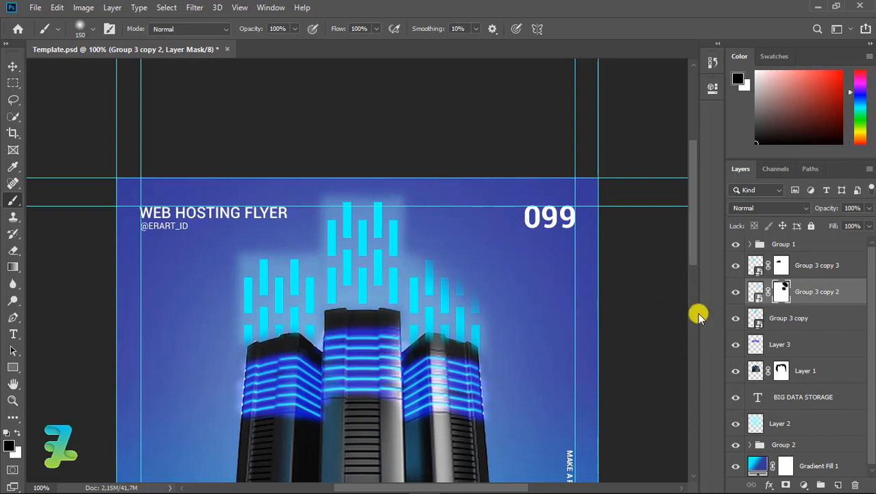
pyautogui.hotkey('ctrl', 'z')
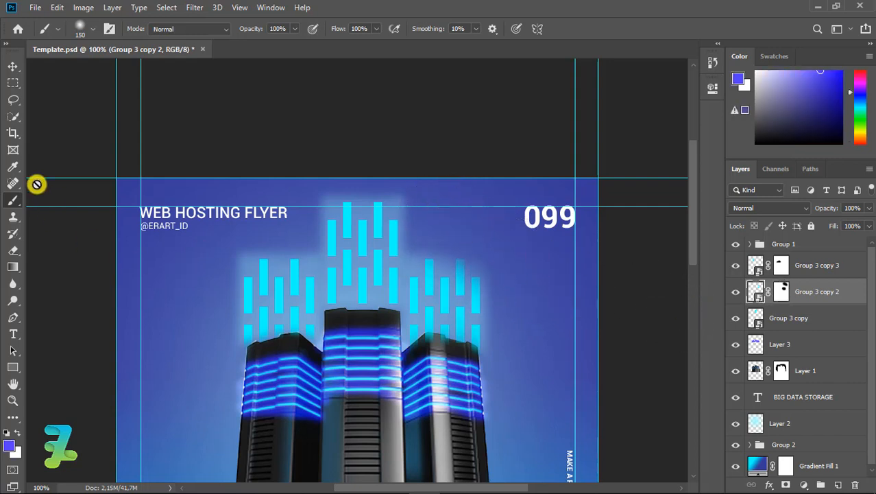
pyautogui.click(12, 217)
pyautogui.click(782, 291)
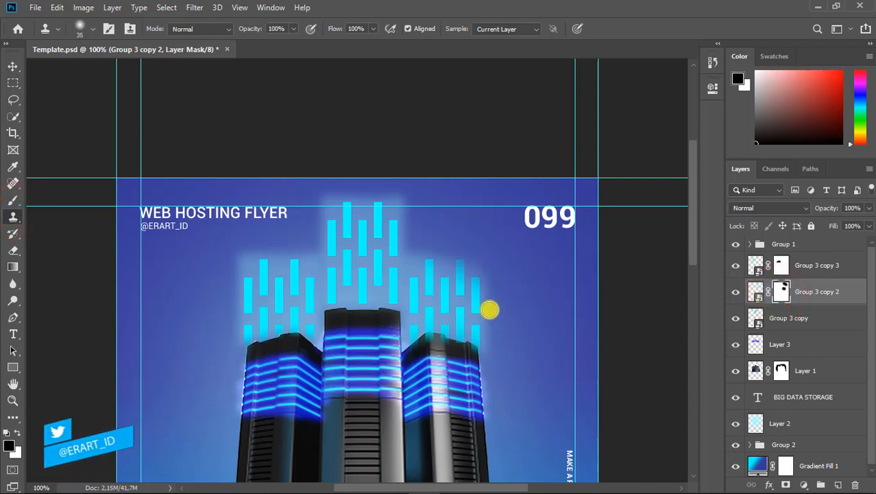
pyautogui.click(489, 294)
pyautogui.click(430, 190)
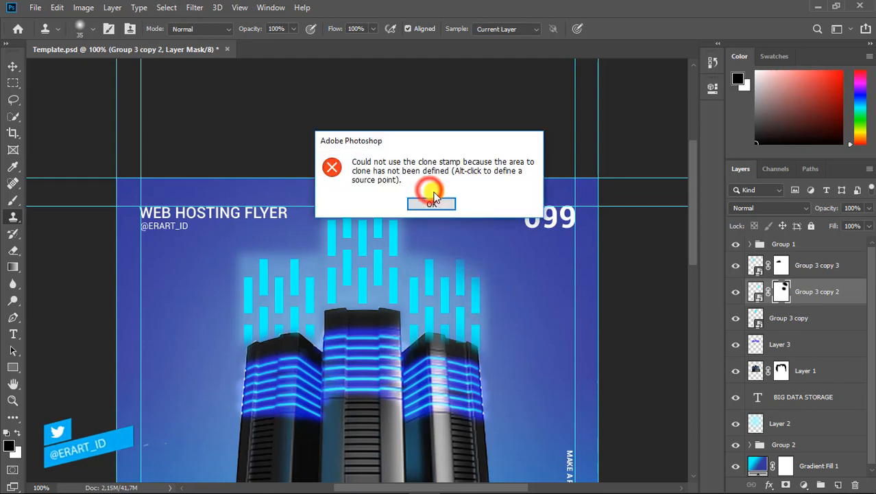
pyautogui.click(432, 206)
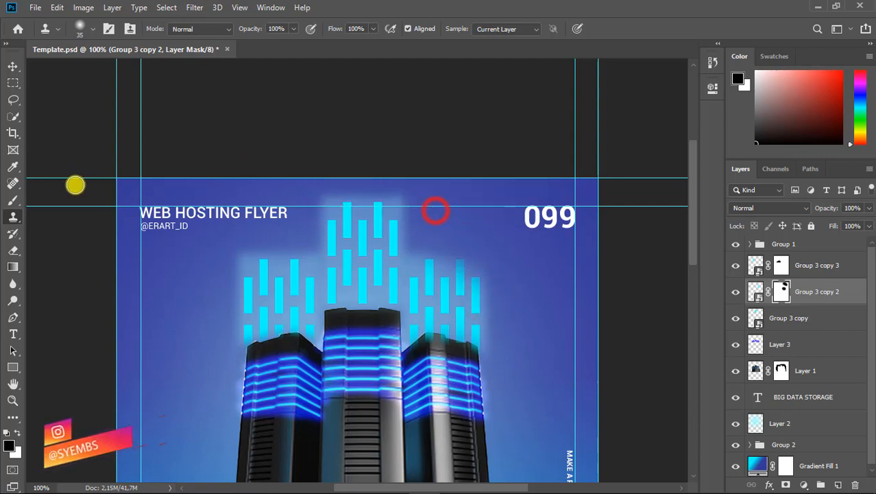
# Fade the outer edges of the right and left towers' bars by painting black on their layer masks with the 150 px brush
pyautogui.click(14, 200)
pyautogui.moveTo(521, 293)
pyautogui.mouseDown()
pyautogui.moveTo(521, 347)
pyautogui.moveTo(521, 314)
pyautogui.mouseUp()
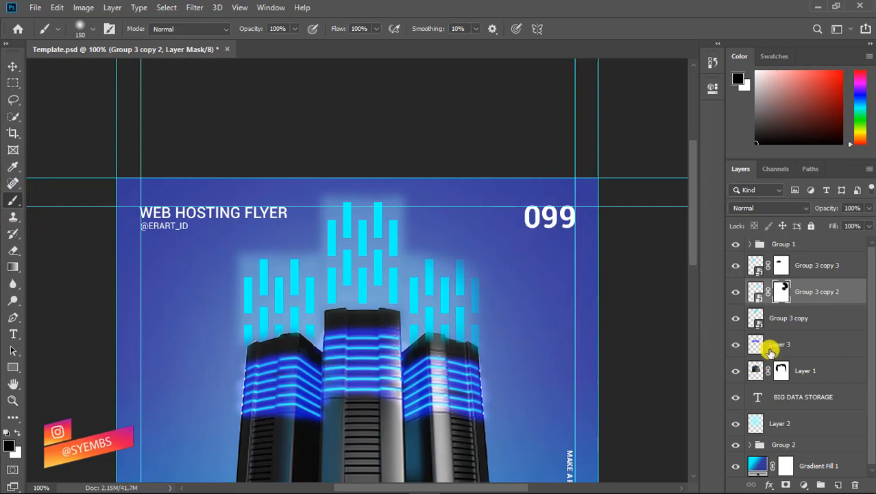
pyautogui.click(753, 264)
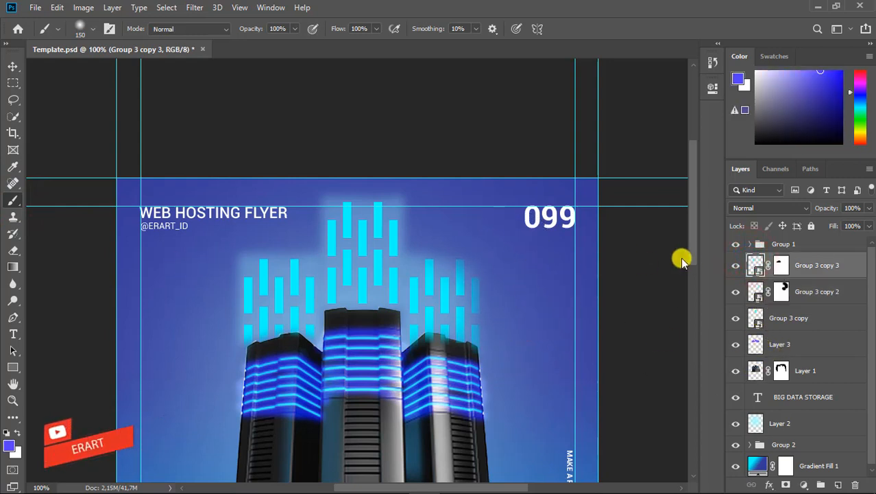
pyautogui.click(231, 249)
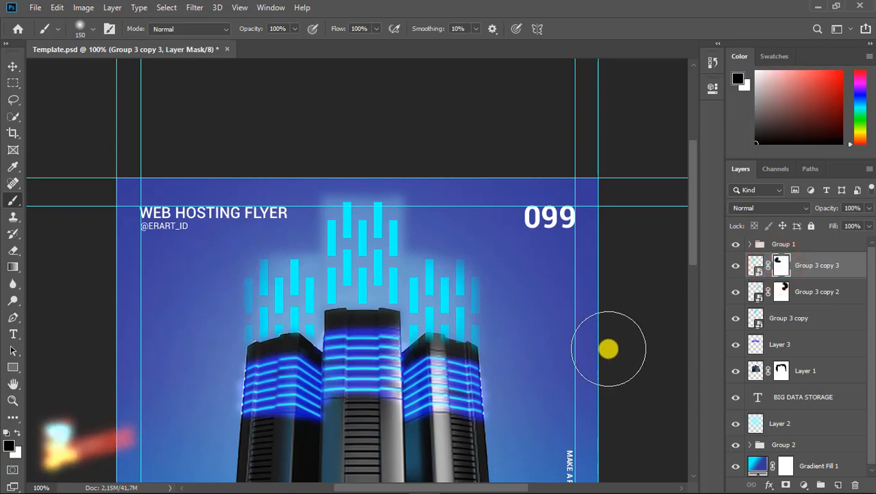
# Add a layer mask to the central tower's bars and fade their top and upper corners with the 150 px black brush
pyautogui.click(785, 485)
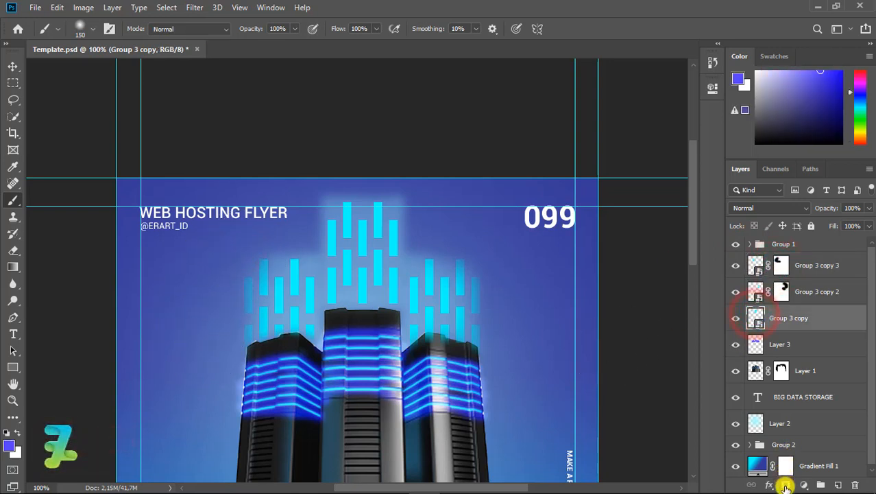
pyautogui.click(438, 194)
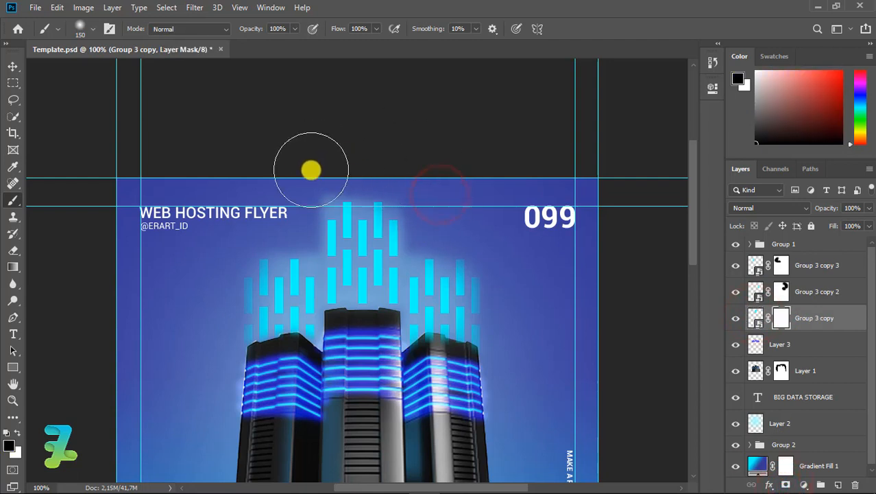
pyautogui.click(411, 174)
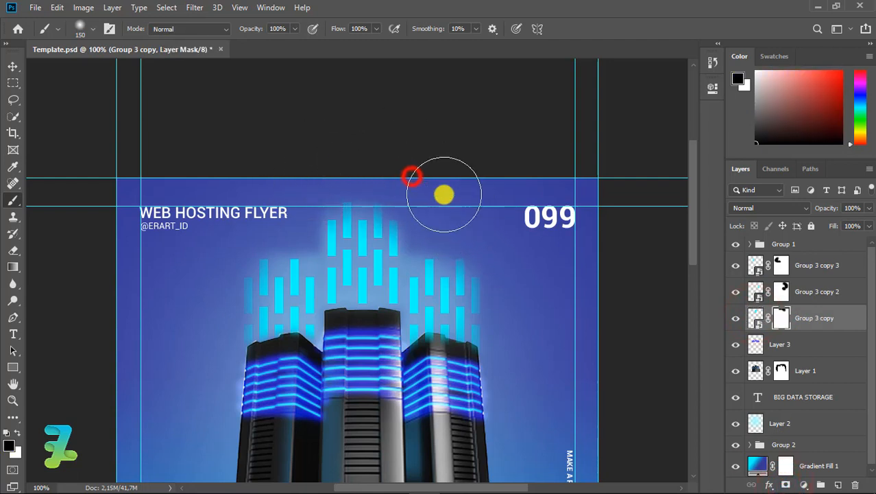
pyautogui.click(537, 295)
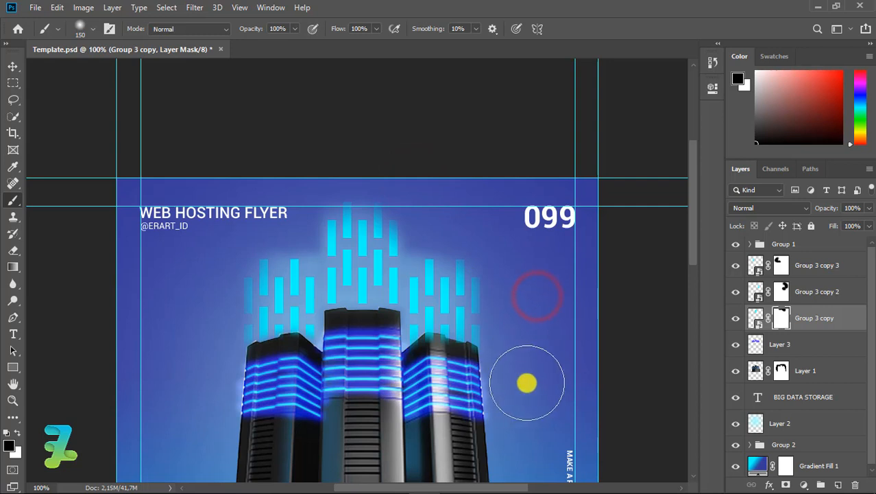
pyautogui.click(528, 378)
pyautogui.click(447, 198)
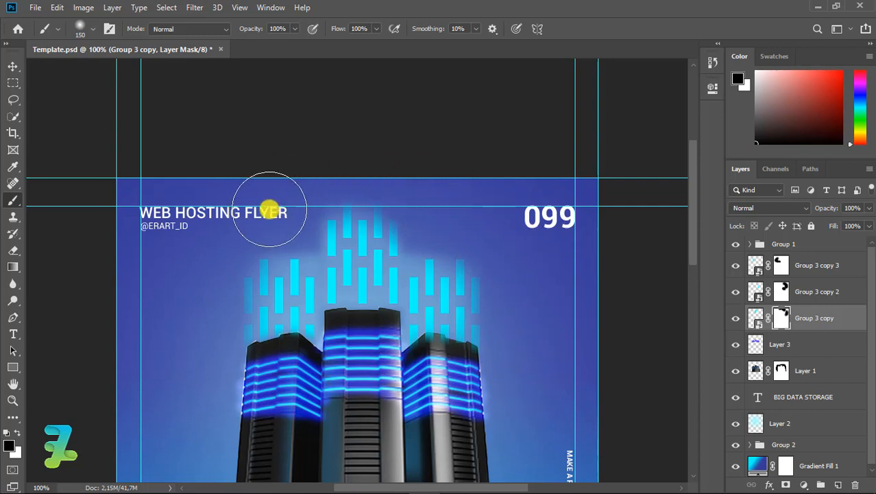
pyautogui.hotkey('ctrl', '-')
pyautogui.hotkey('ctrl', '-')
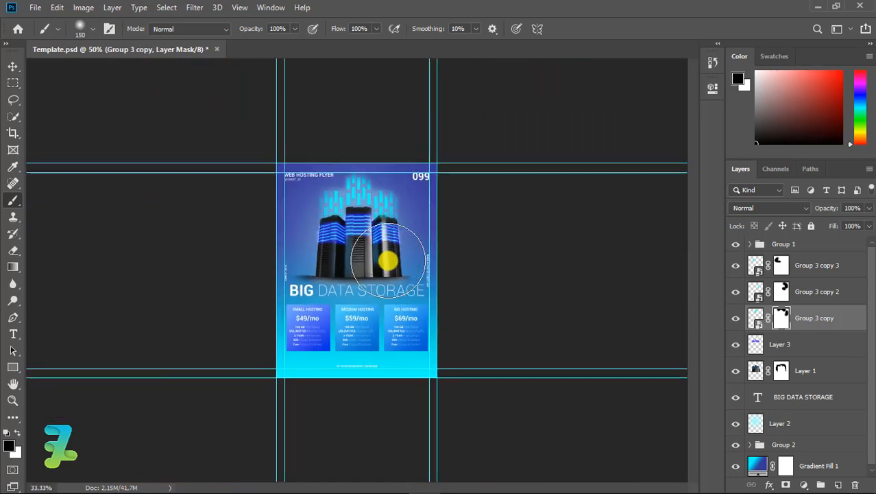
pyautogui.hotkey('ctrl', '+')
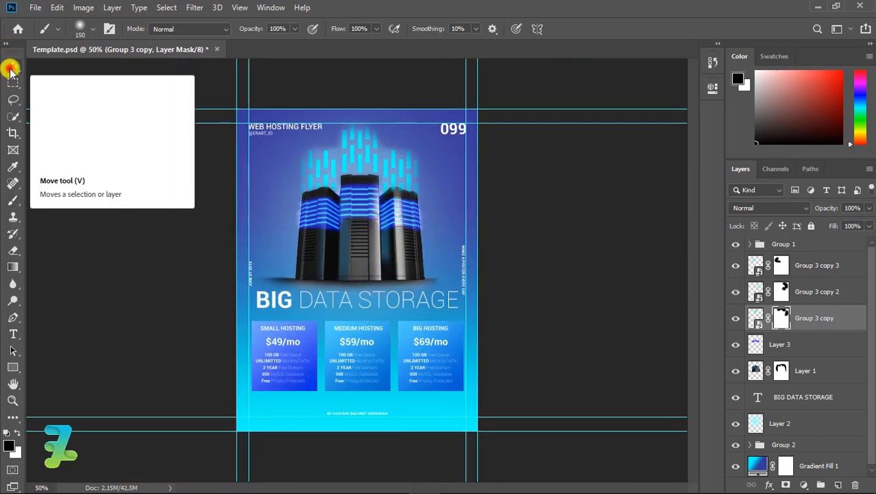
pyautogui.click(12, 67)
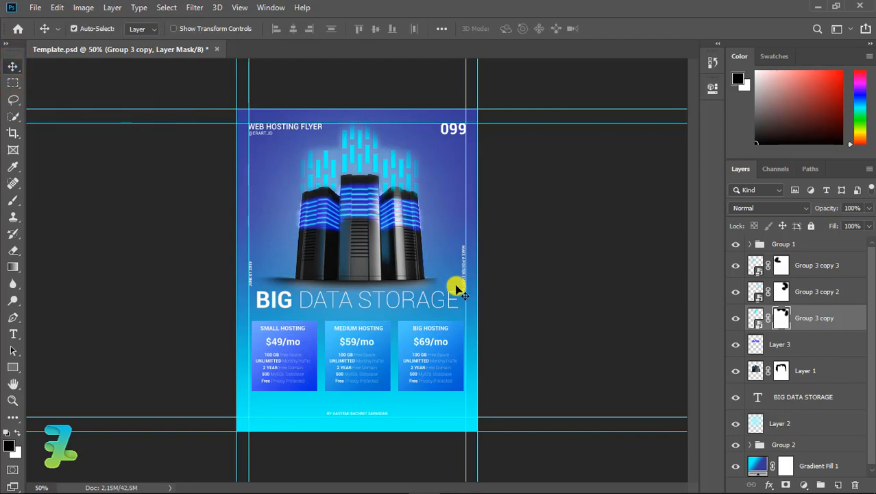